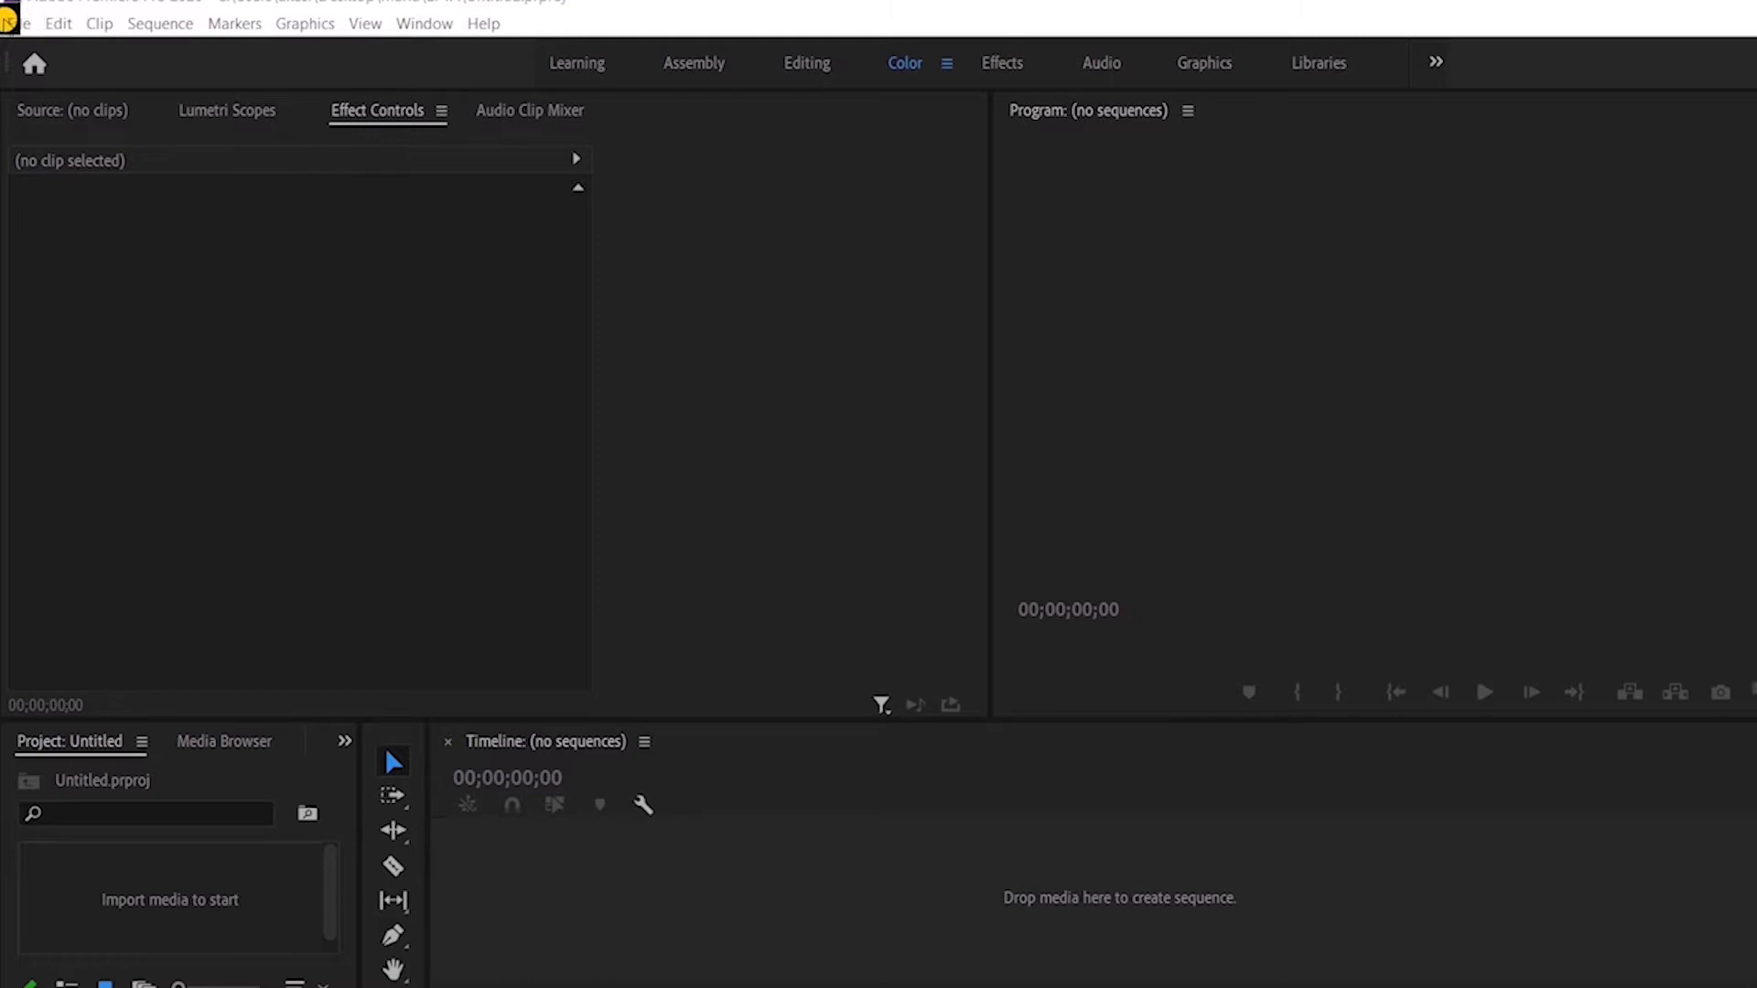
Step: Create a new Transparent Video item in the project, accepting the default settings
{"action": "left_click", "coordinate": [13, 23]}
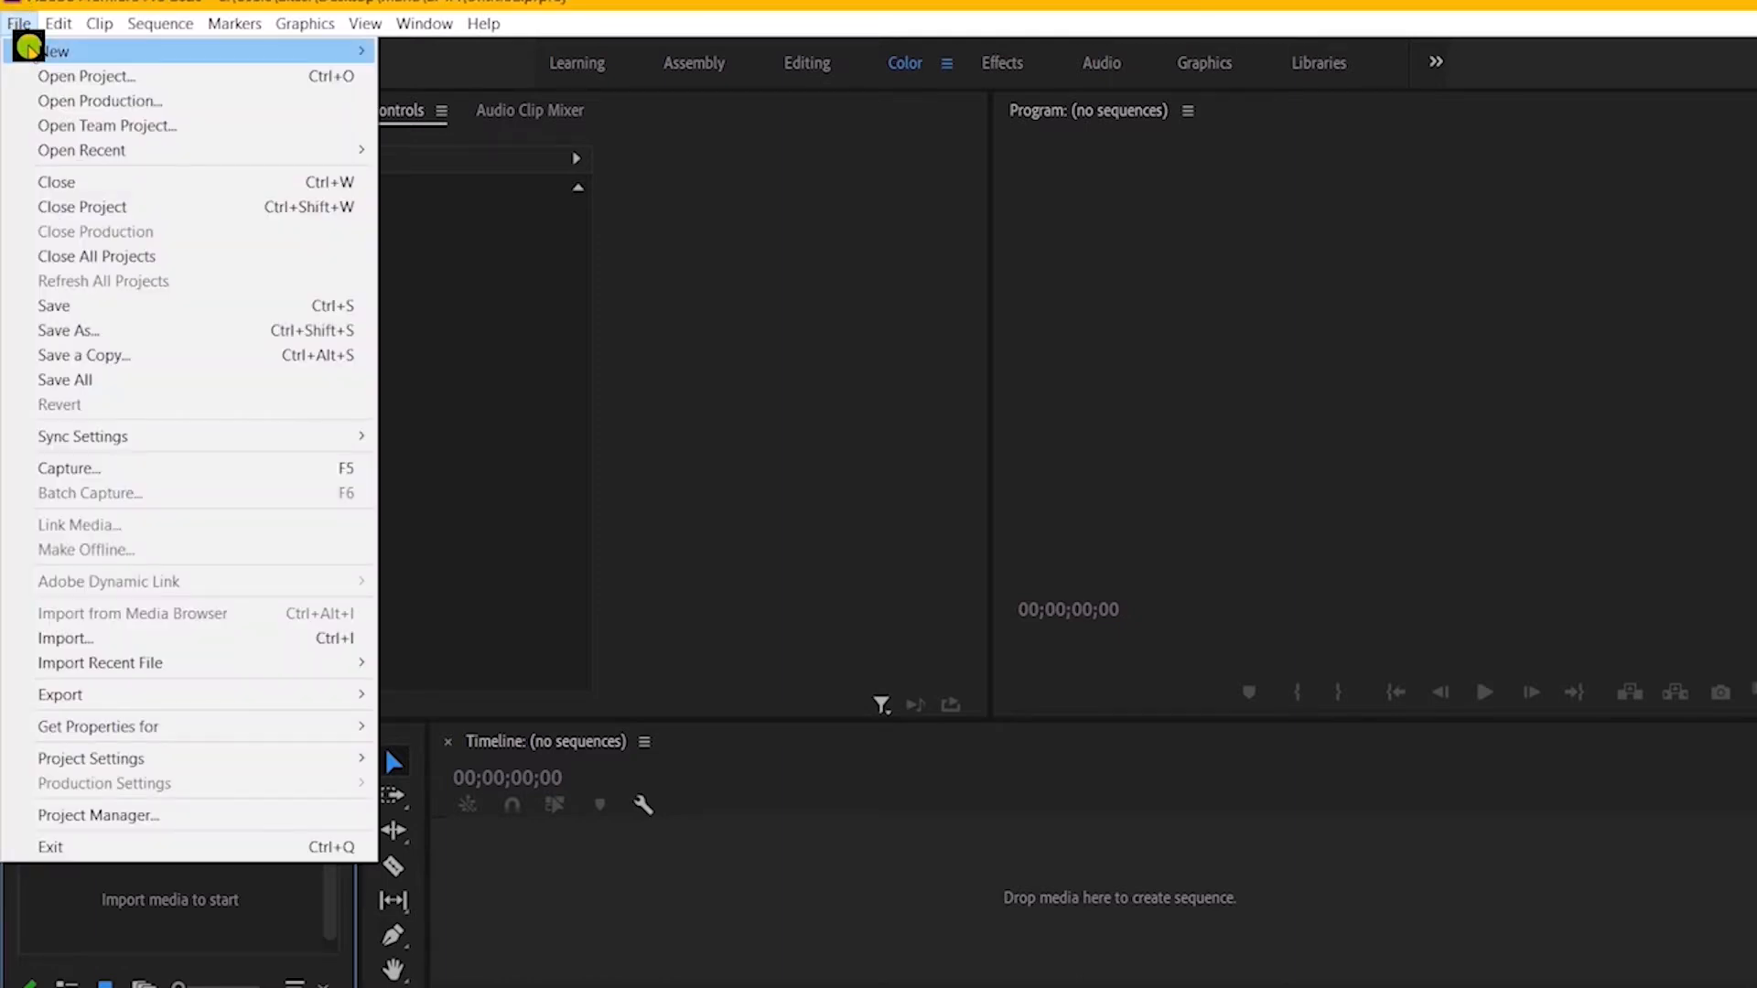
{"action": "mouse_move", "coordinate": [29, 48]}
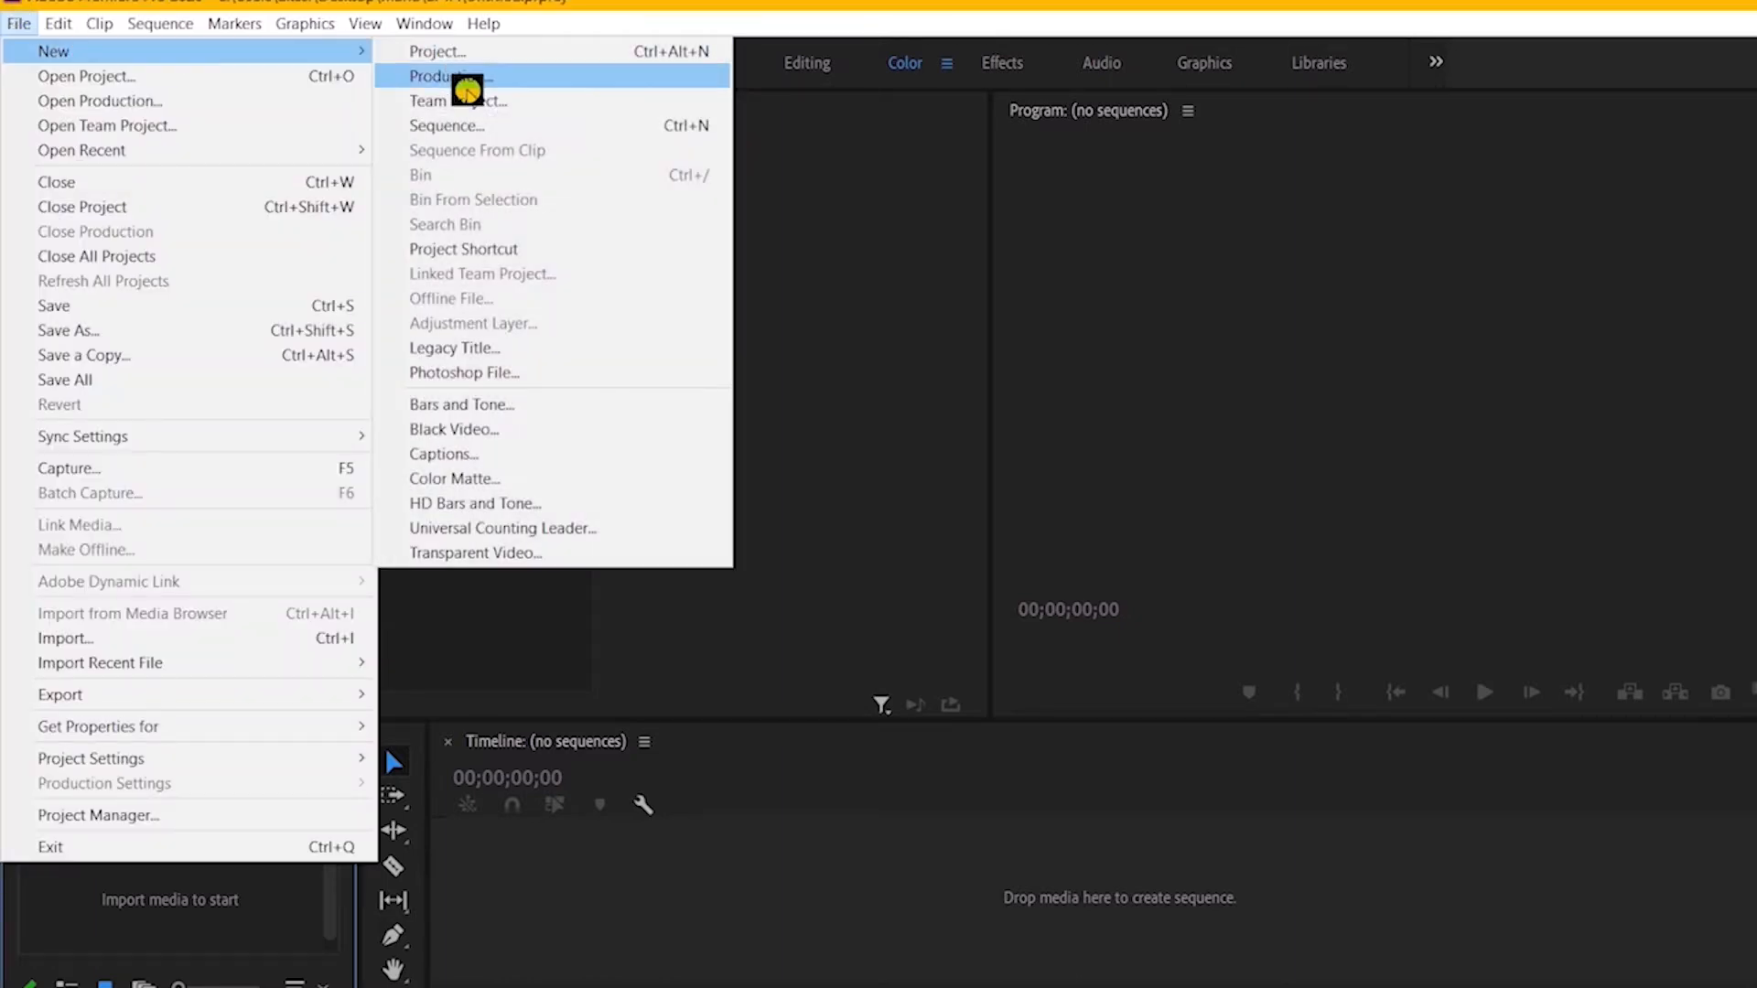
{"action": "left_click", "coordinate": [522, 553]}
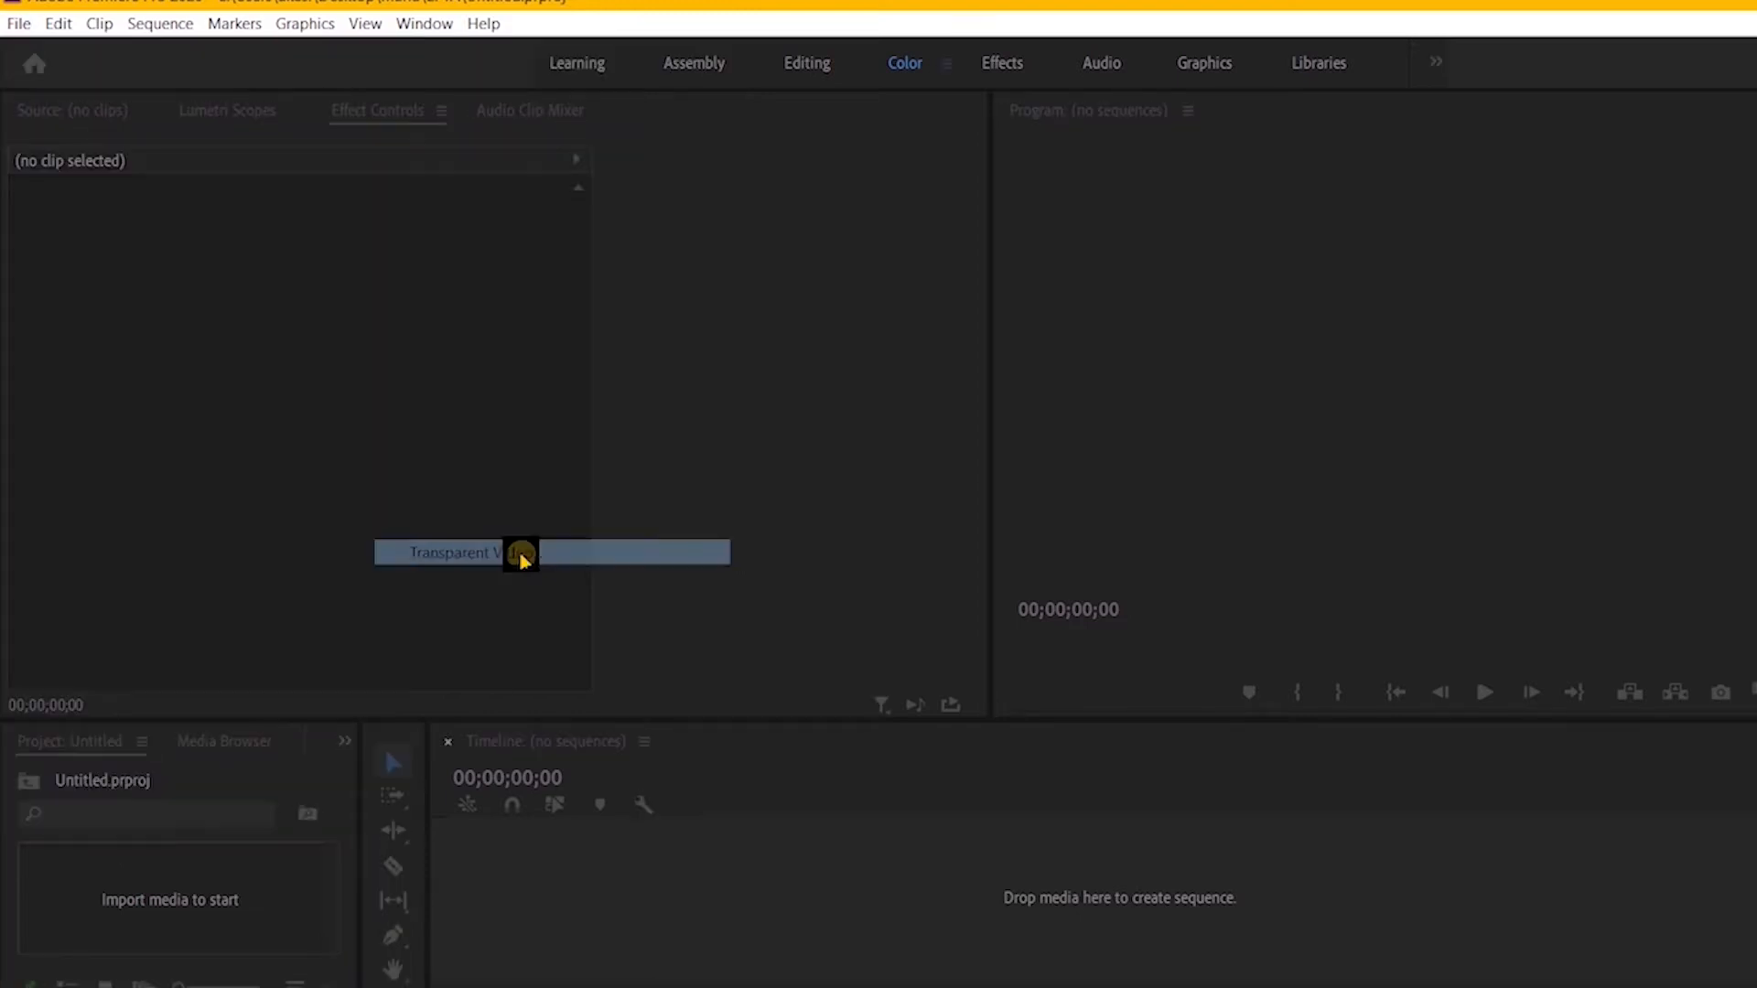
{"action": "left_click", "coordinate": [1038, 615]}
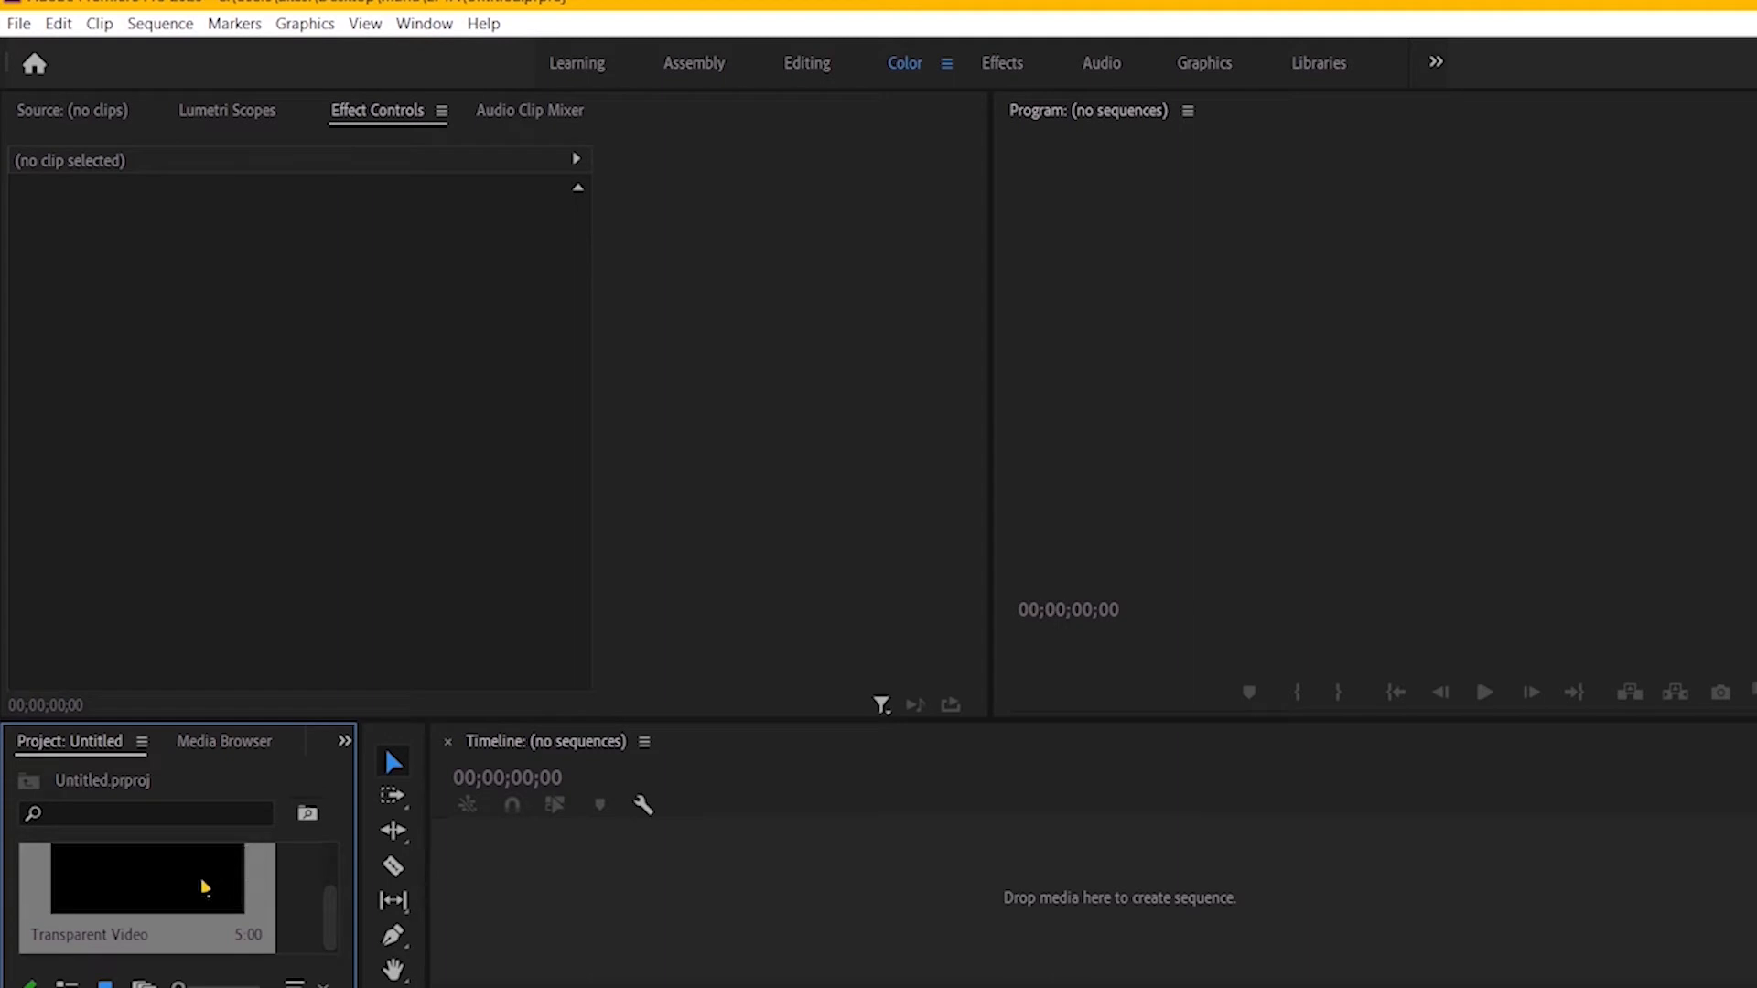
Step: Place the Transparent Video at the start of a new sequence on track V1 and extend the clip to about 10 seconds
{"action": "left_click_drag", "start_coordinate": [203, 885], "coordinate": [698, 911]}
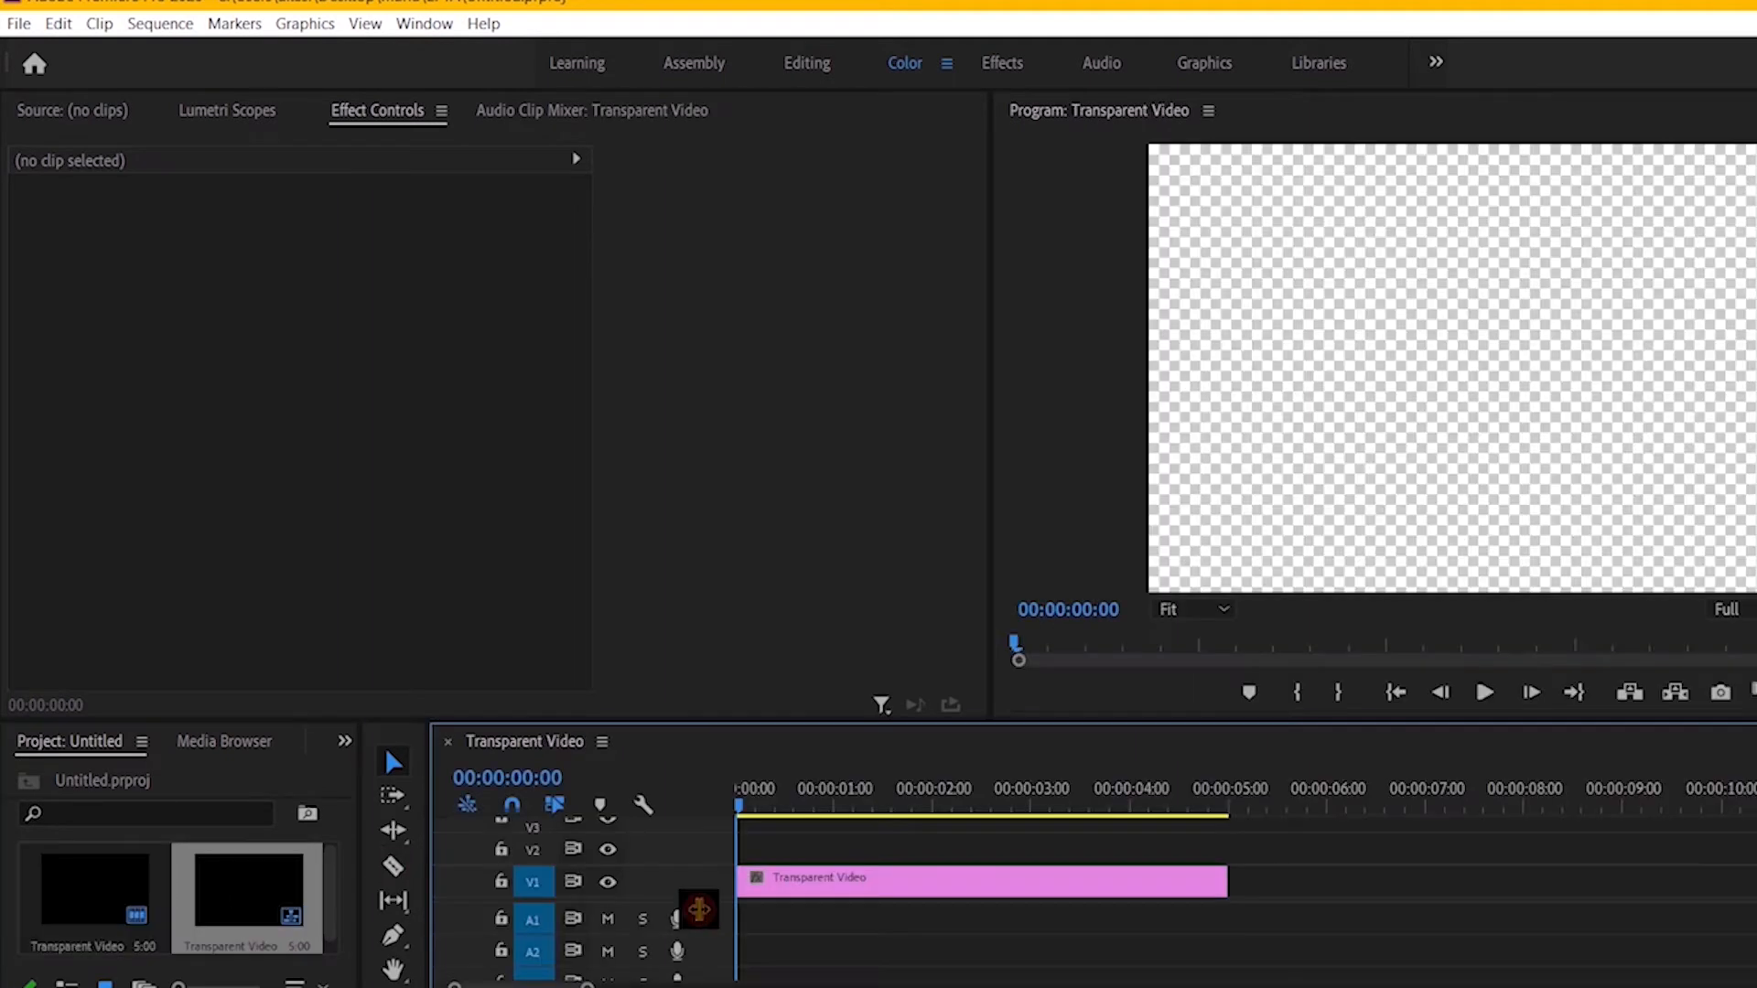
{"action": "left_click", "coordinate": [1167, 880]}
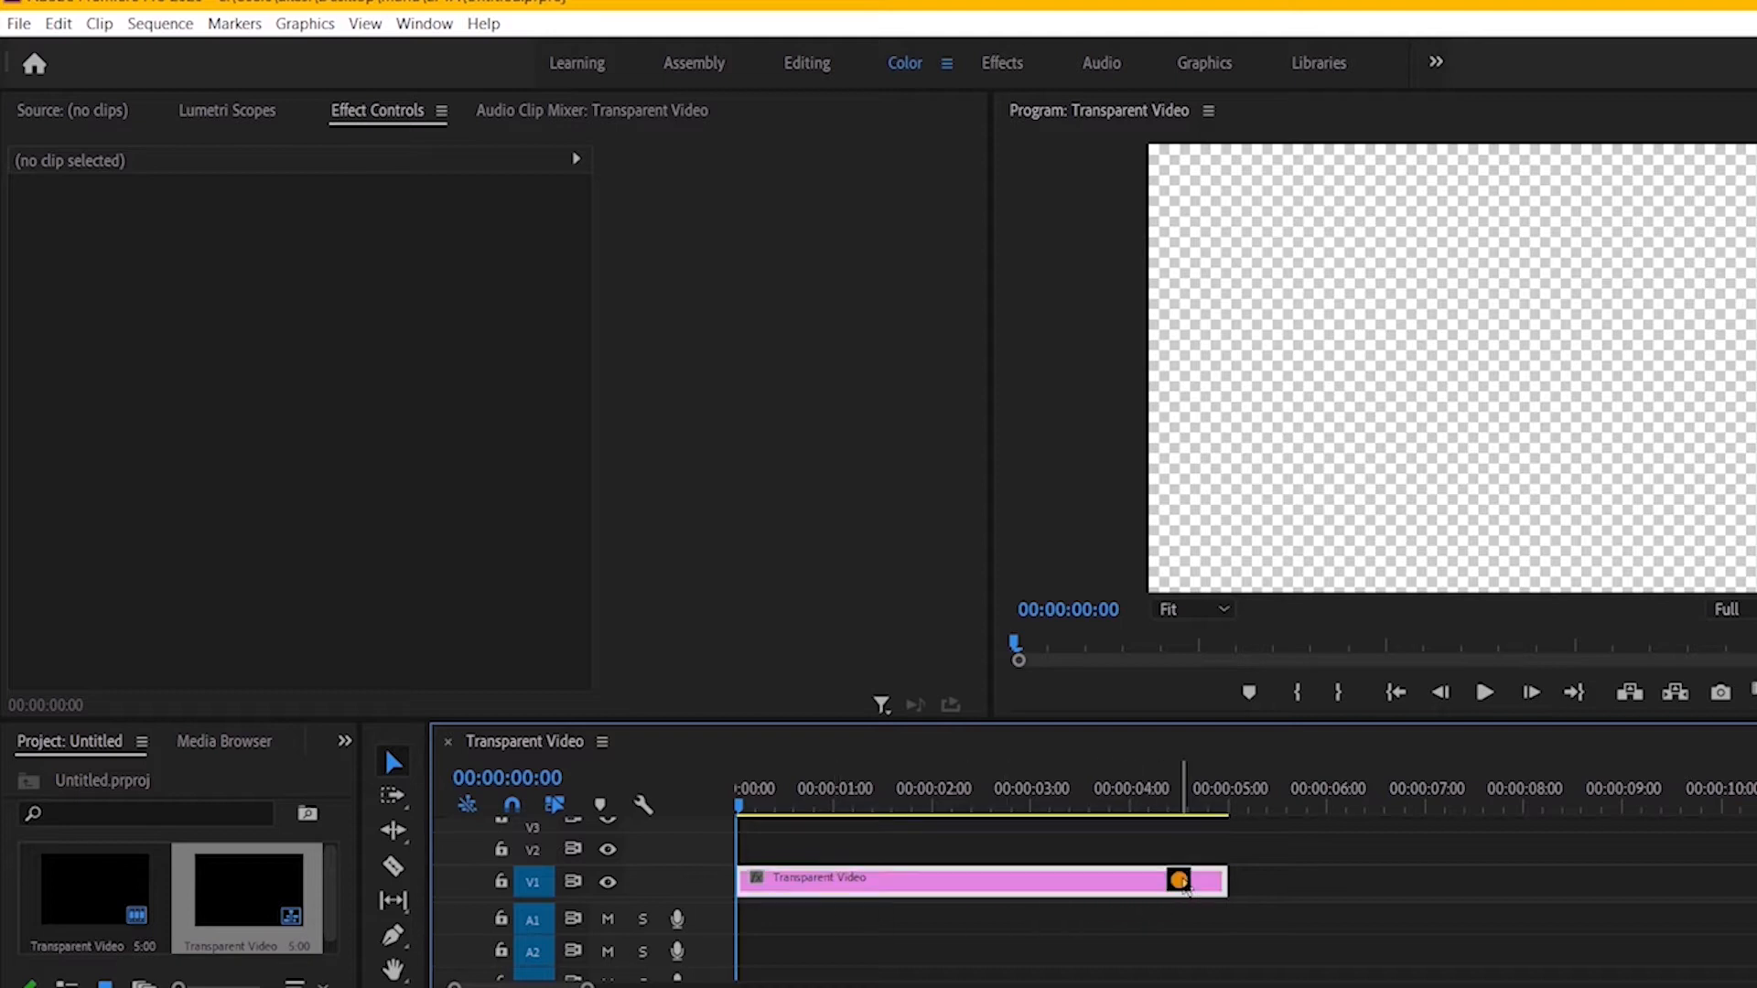
{"action": "left_click_drag", "start_coordinate": [1217, 884], "coordinate": [1754, 906]}
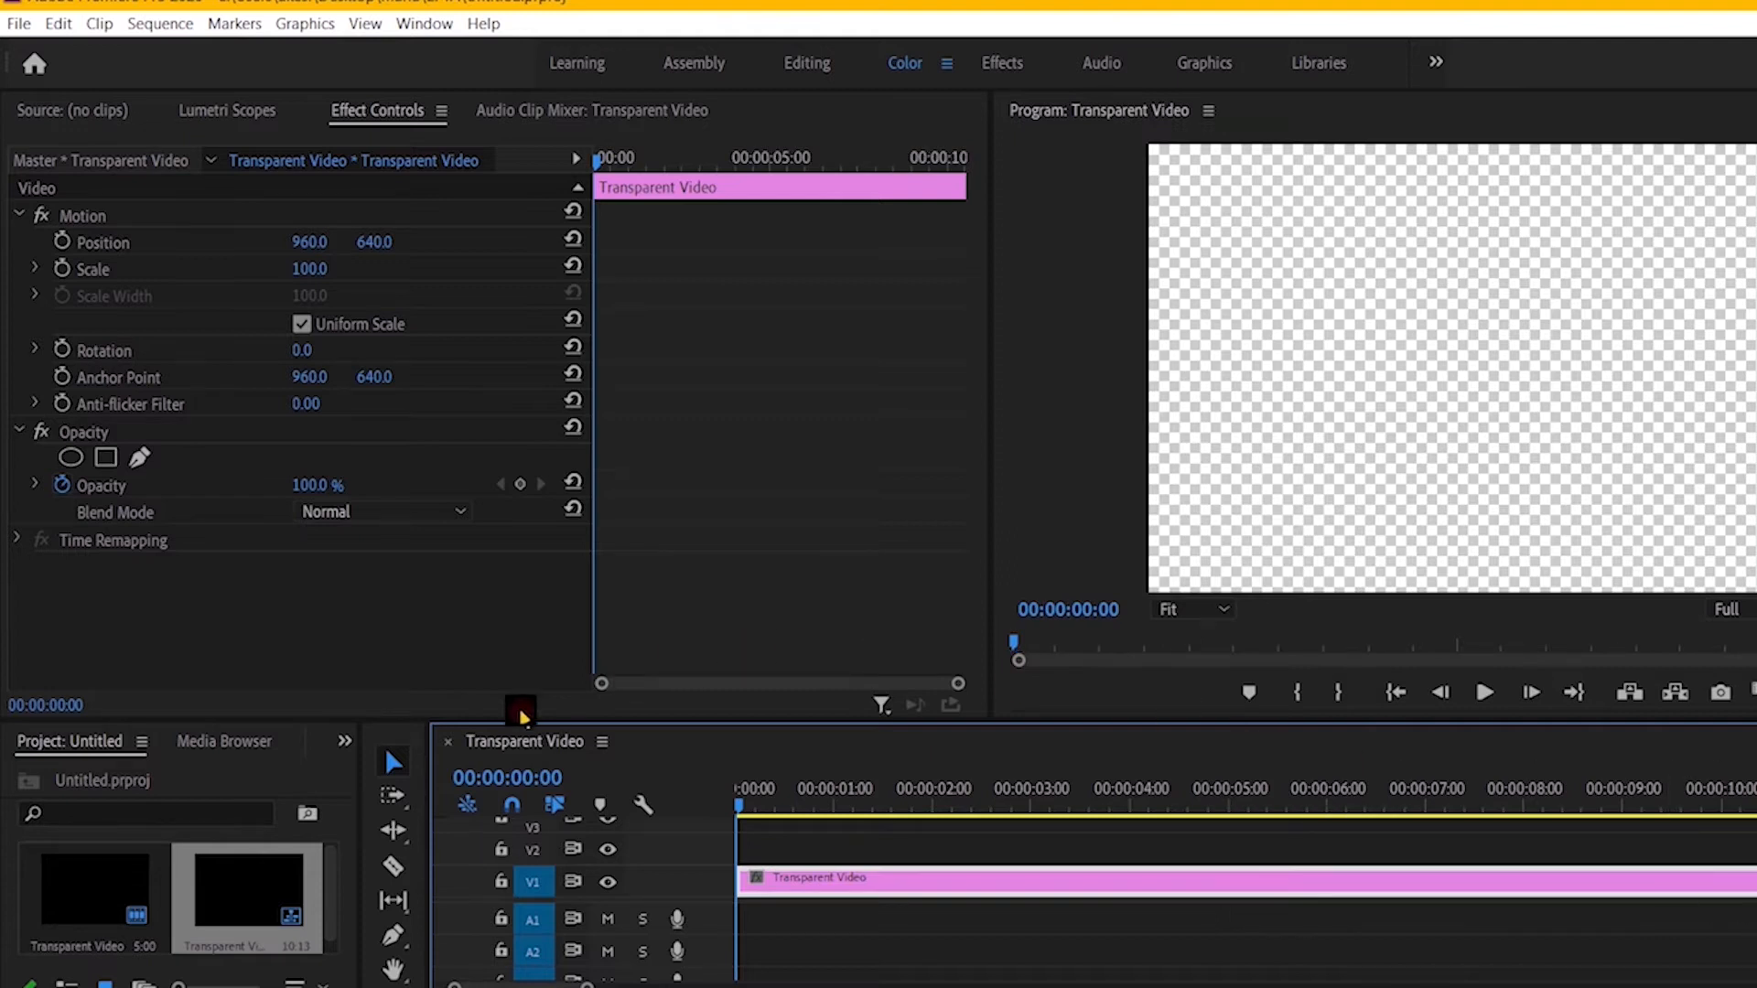
Step: Search the effects for "grid" and apply the Grid video effect to the Transparent Video clip
{"action": "left_click", "coordinate": [346, 745]}
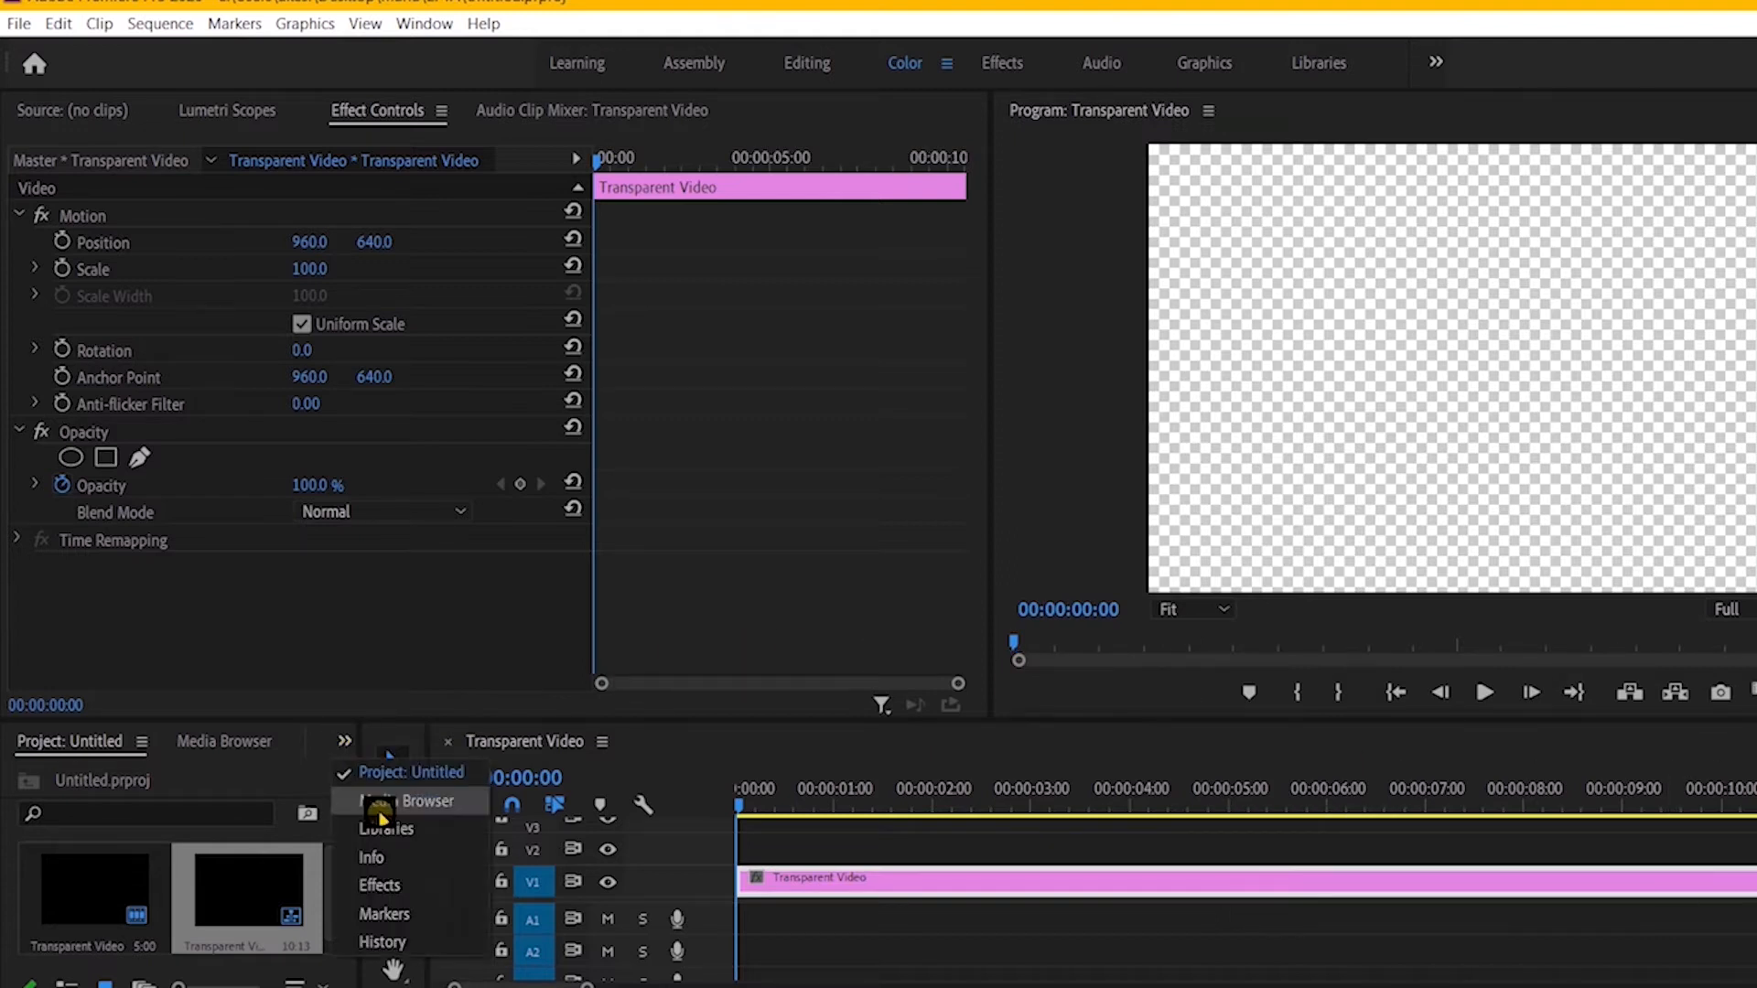
{"action": "left_click", "coordinate": [378, 884]}
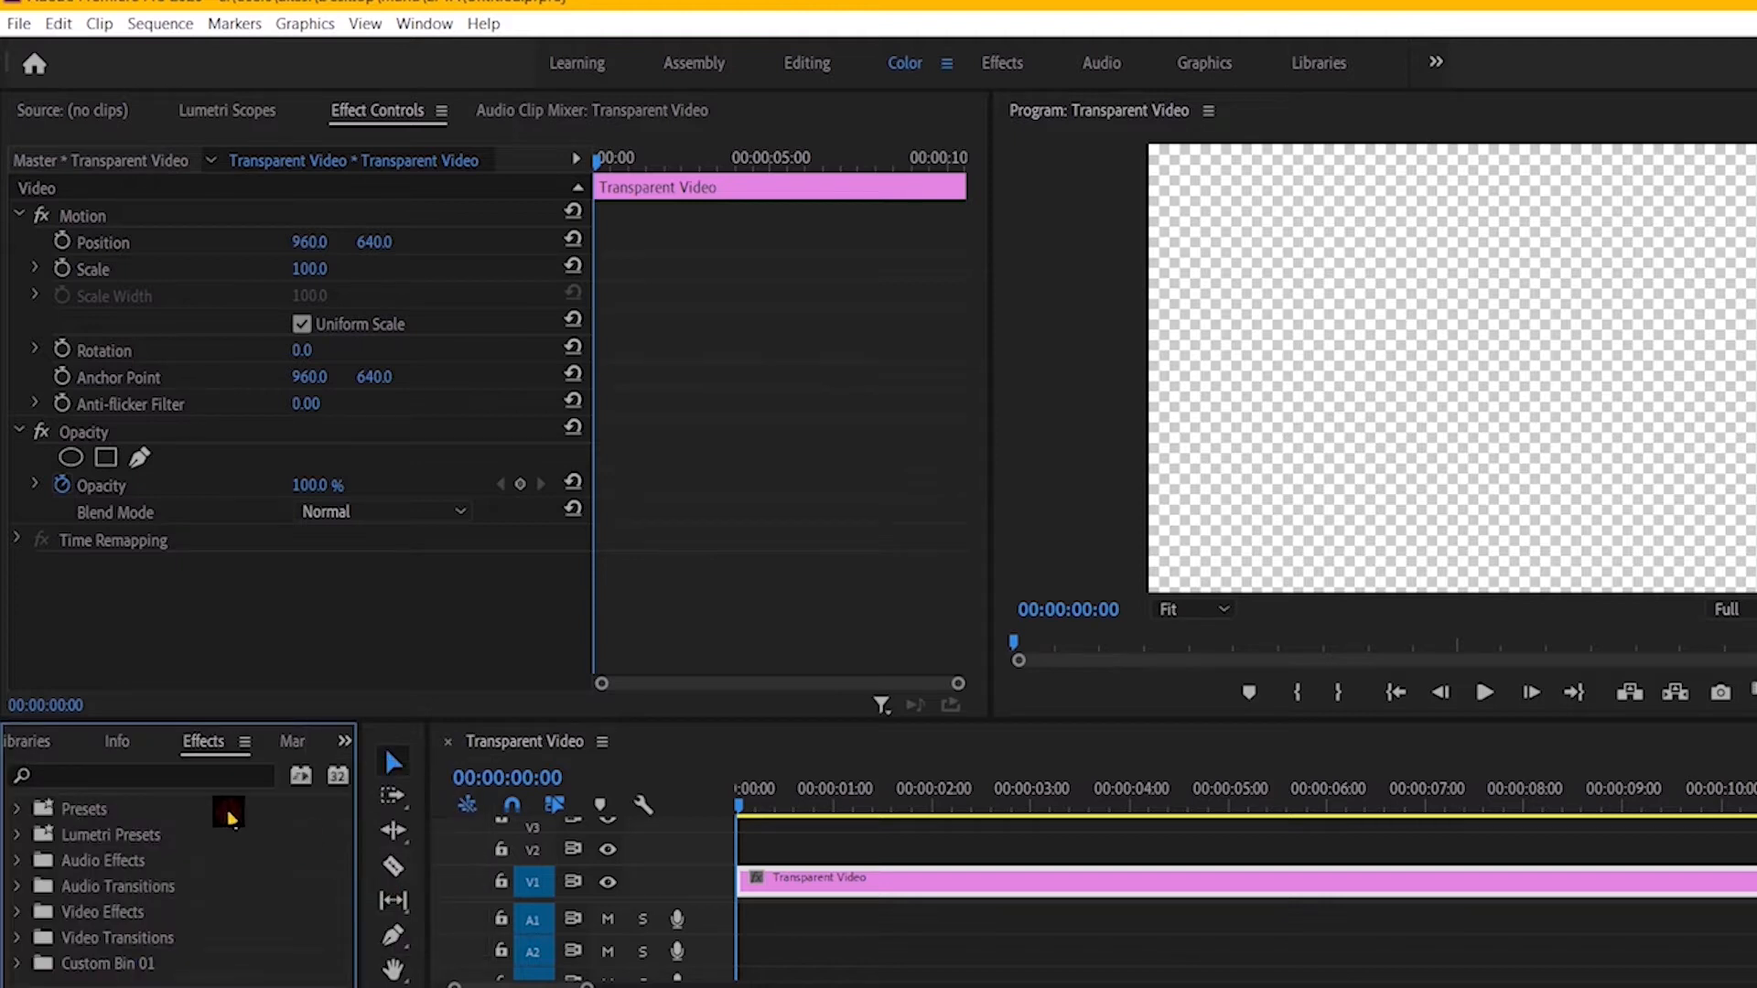
{"action": "left_click", "coordinate": [188, 776]}
{"action": "type", "text": "gr"}
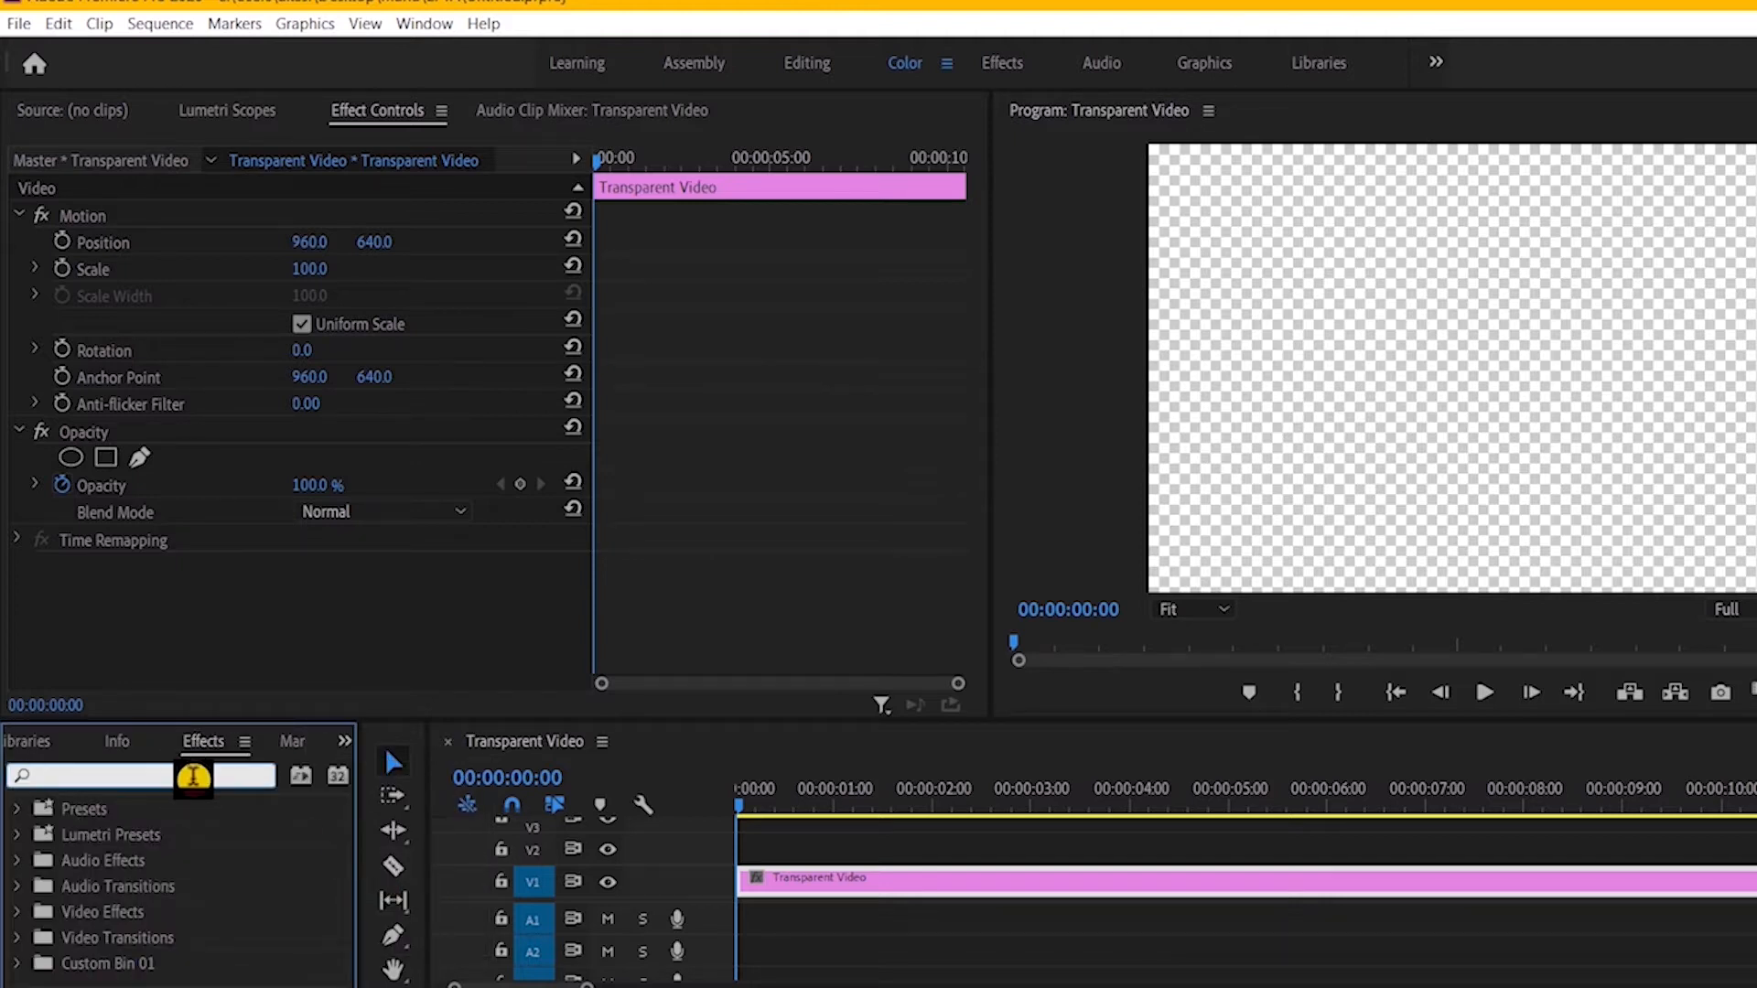
{"action": "type", "text": "id"}
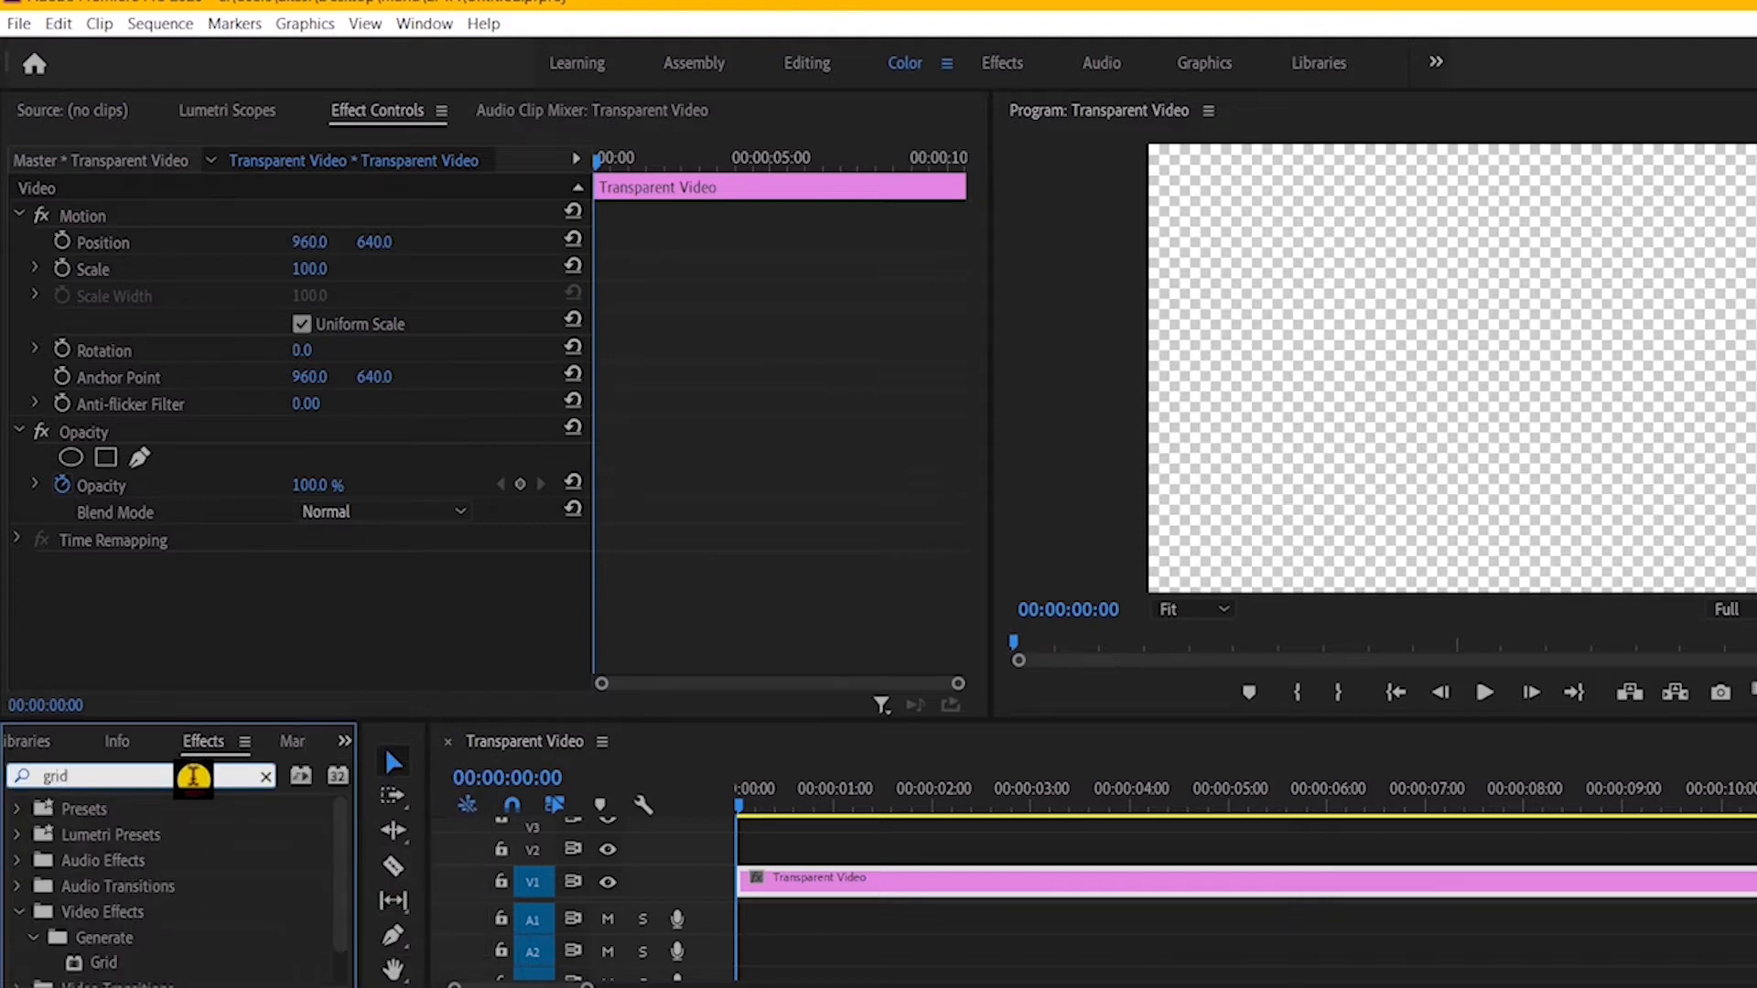
{"action": "left_click", "coordinate": [91, 959]}
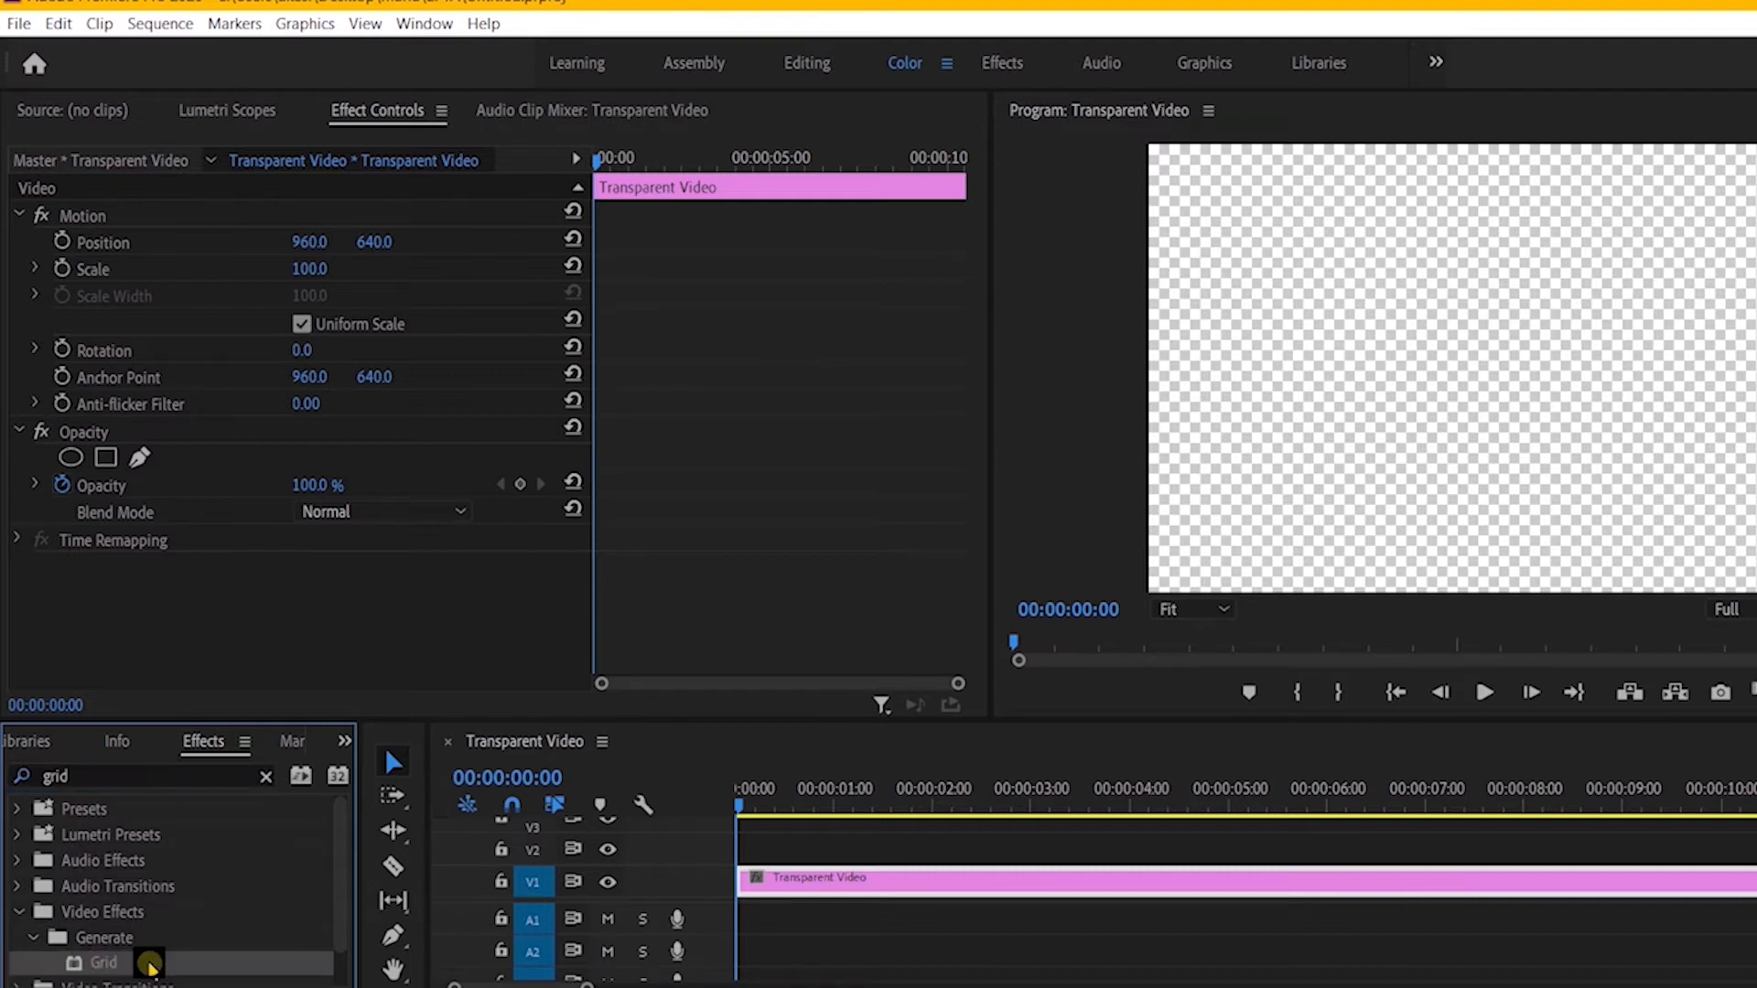
{"action": "left_click_drag", "start_coordinate": [149, 962], "coordinate": [809, 890]}
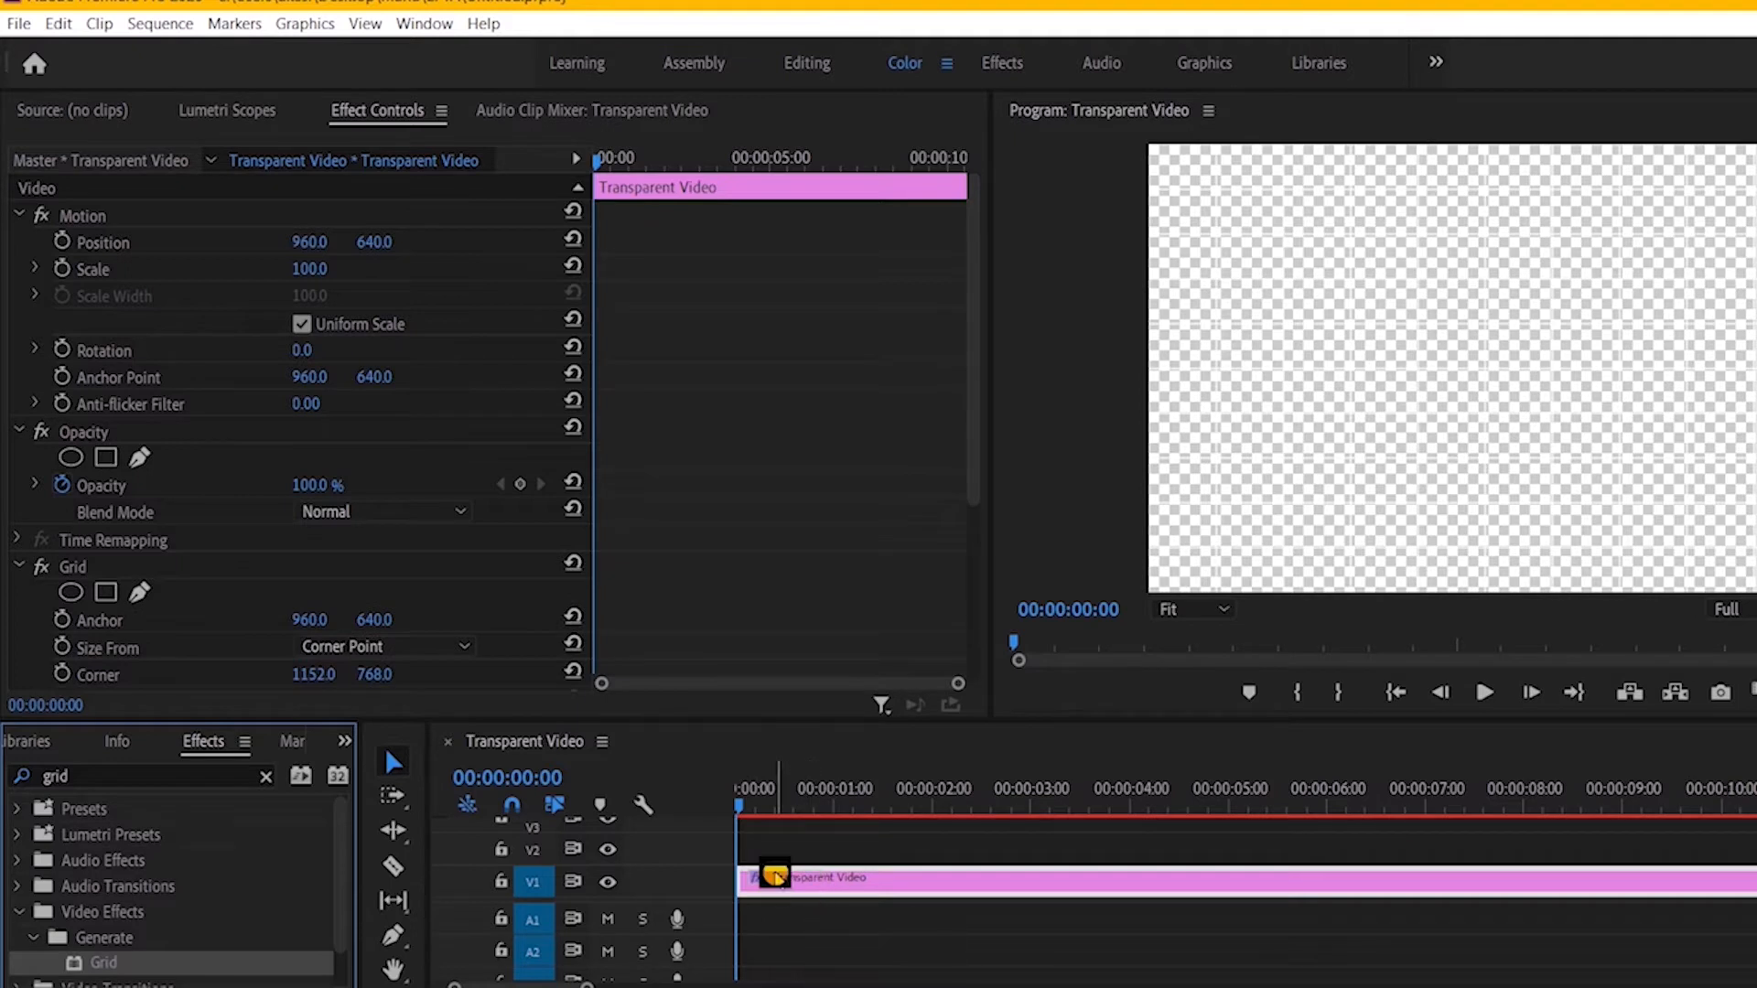
Step: Change the Grid effect's color to near-black 0A0A0A
{"action": "scroll", "coordinate": [430, 590], "scroll_direction": "down", "scroll_amount": 6}
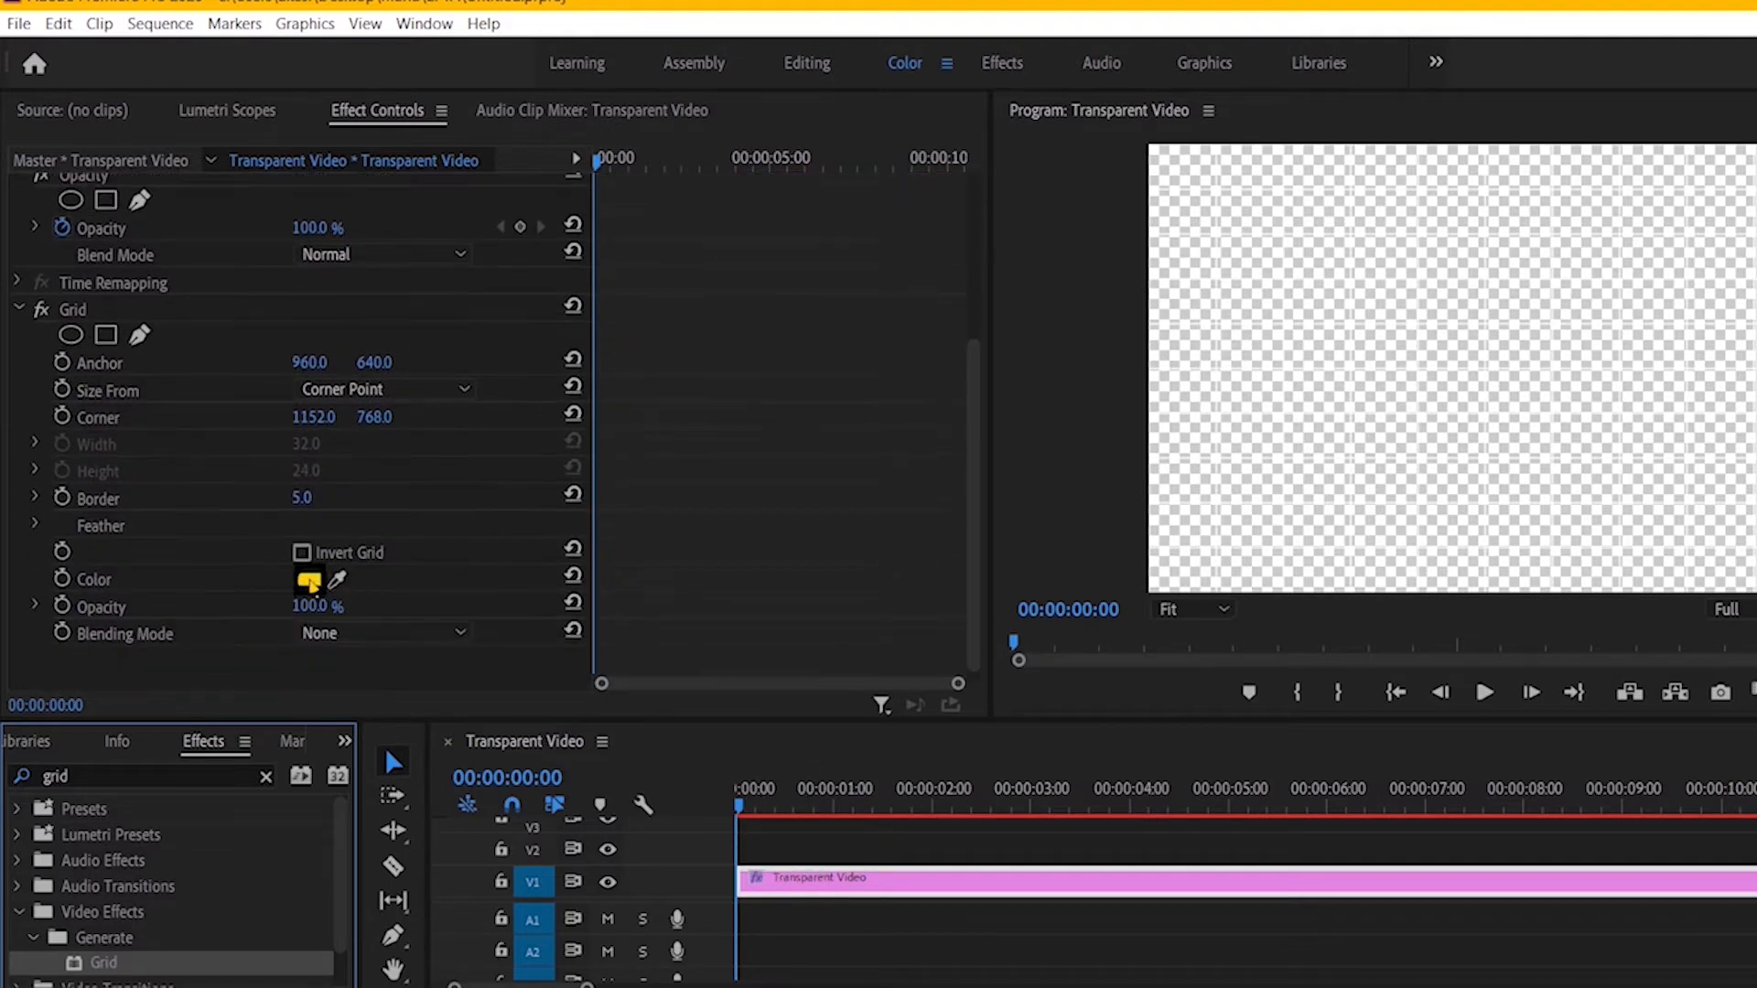
{"action": "left_click", "coordinate": [309, 581]}
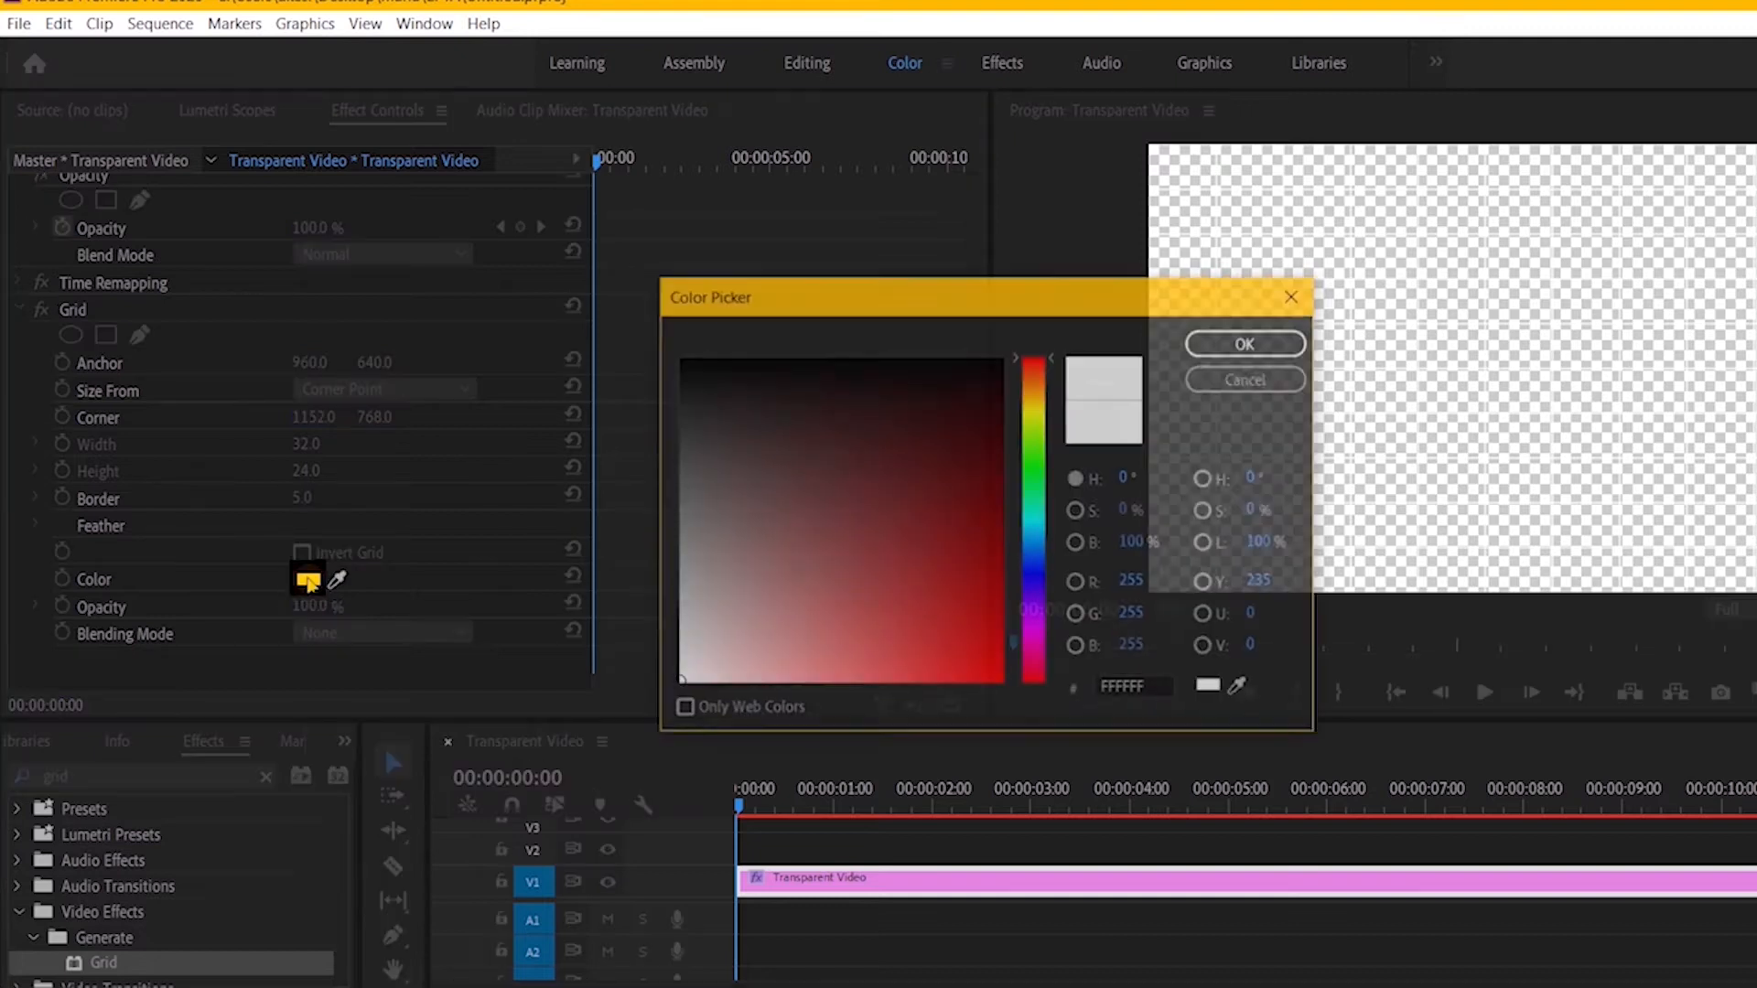
{"action": "left_click", "coordinate": [690, 368]}
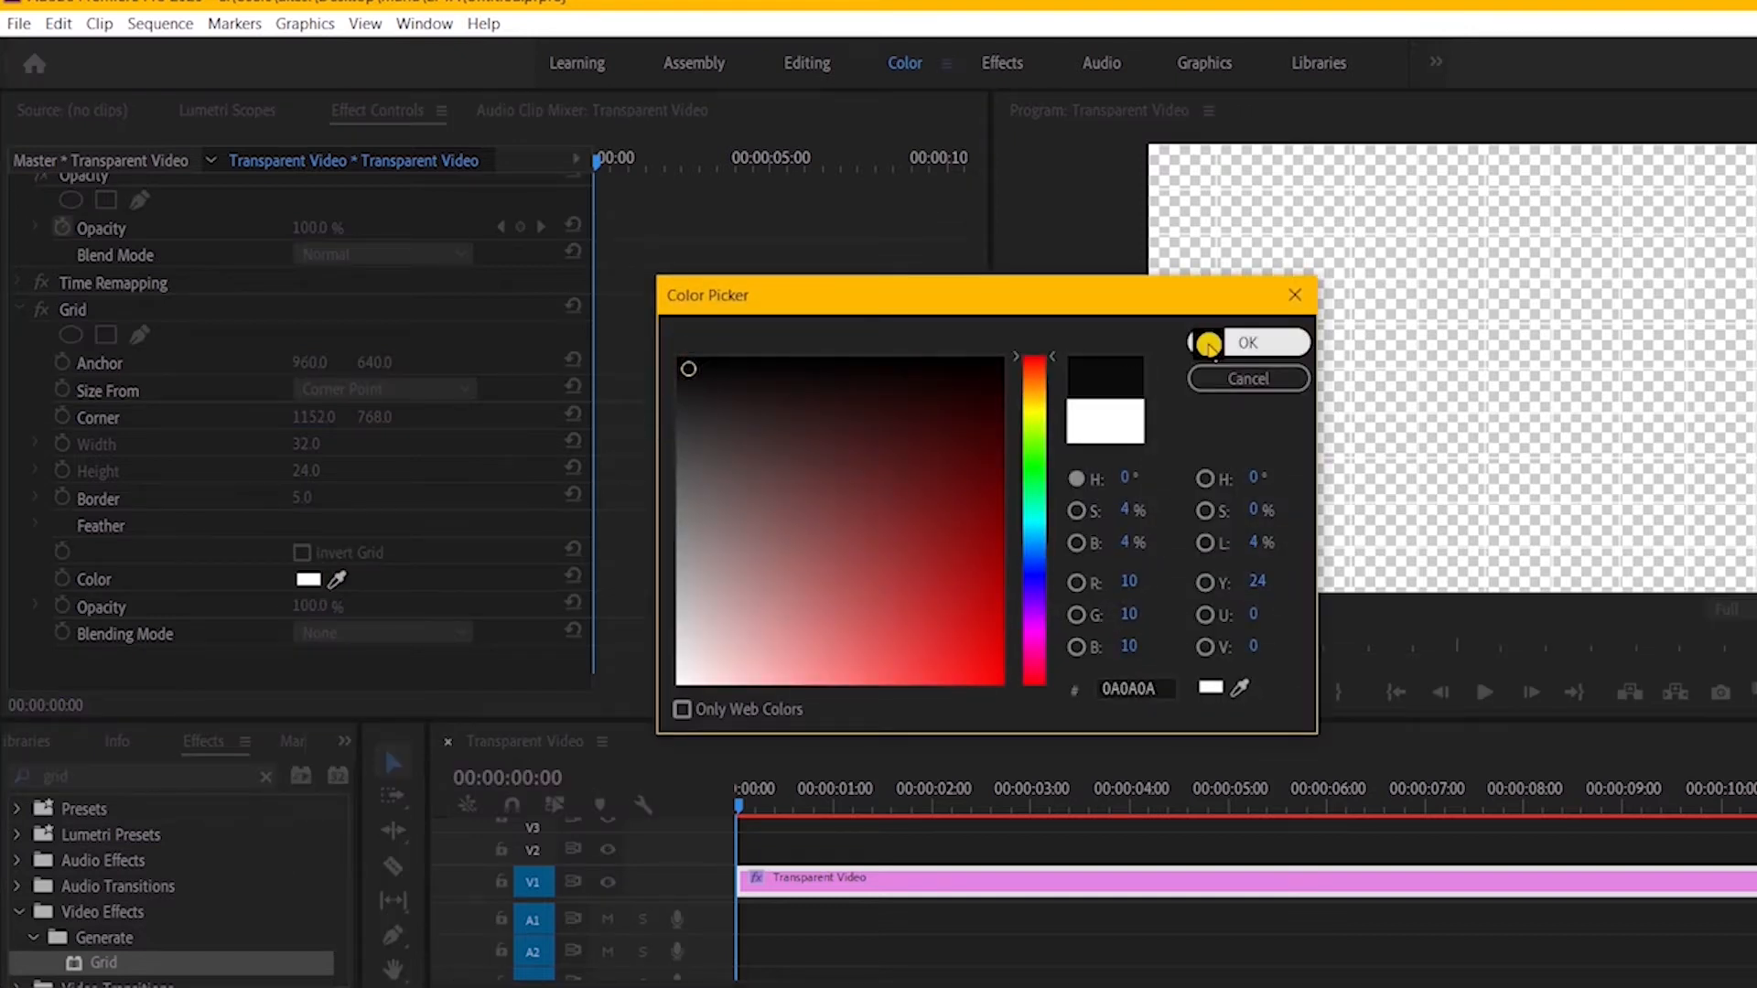
{"action": "left_click", "coordinate": [1209, 342]}
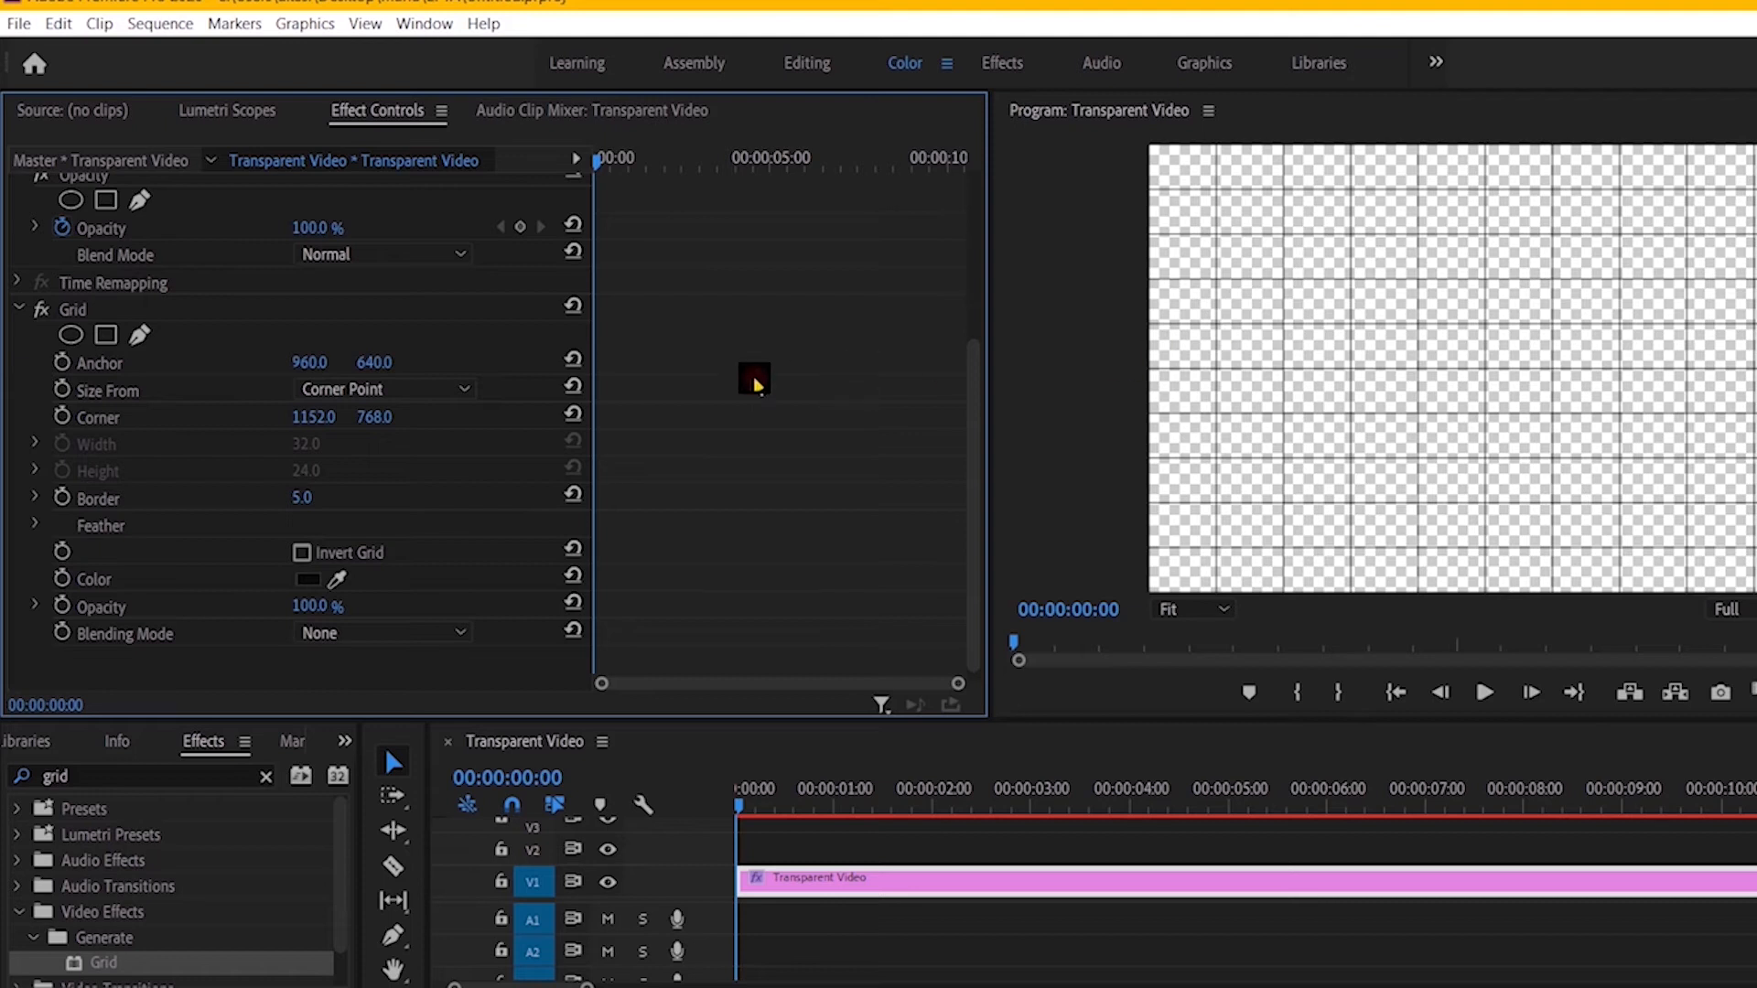
Step: Size the grid from Width & Height Sliders, with anchor 1024, 667, width 502 and height 220
{"action": "left_click", "coordinate": [466, 391]}
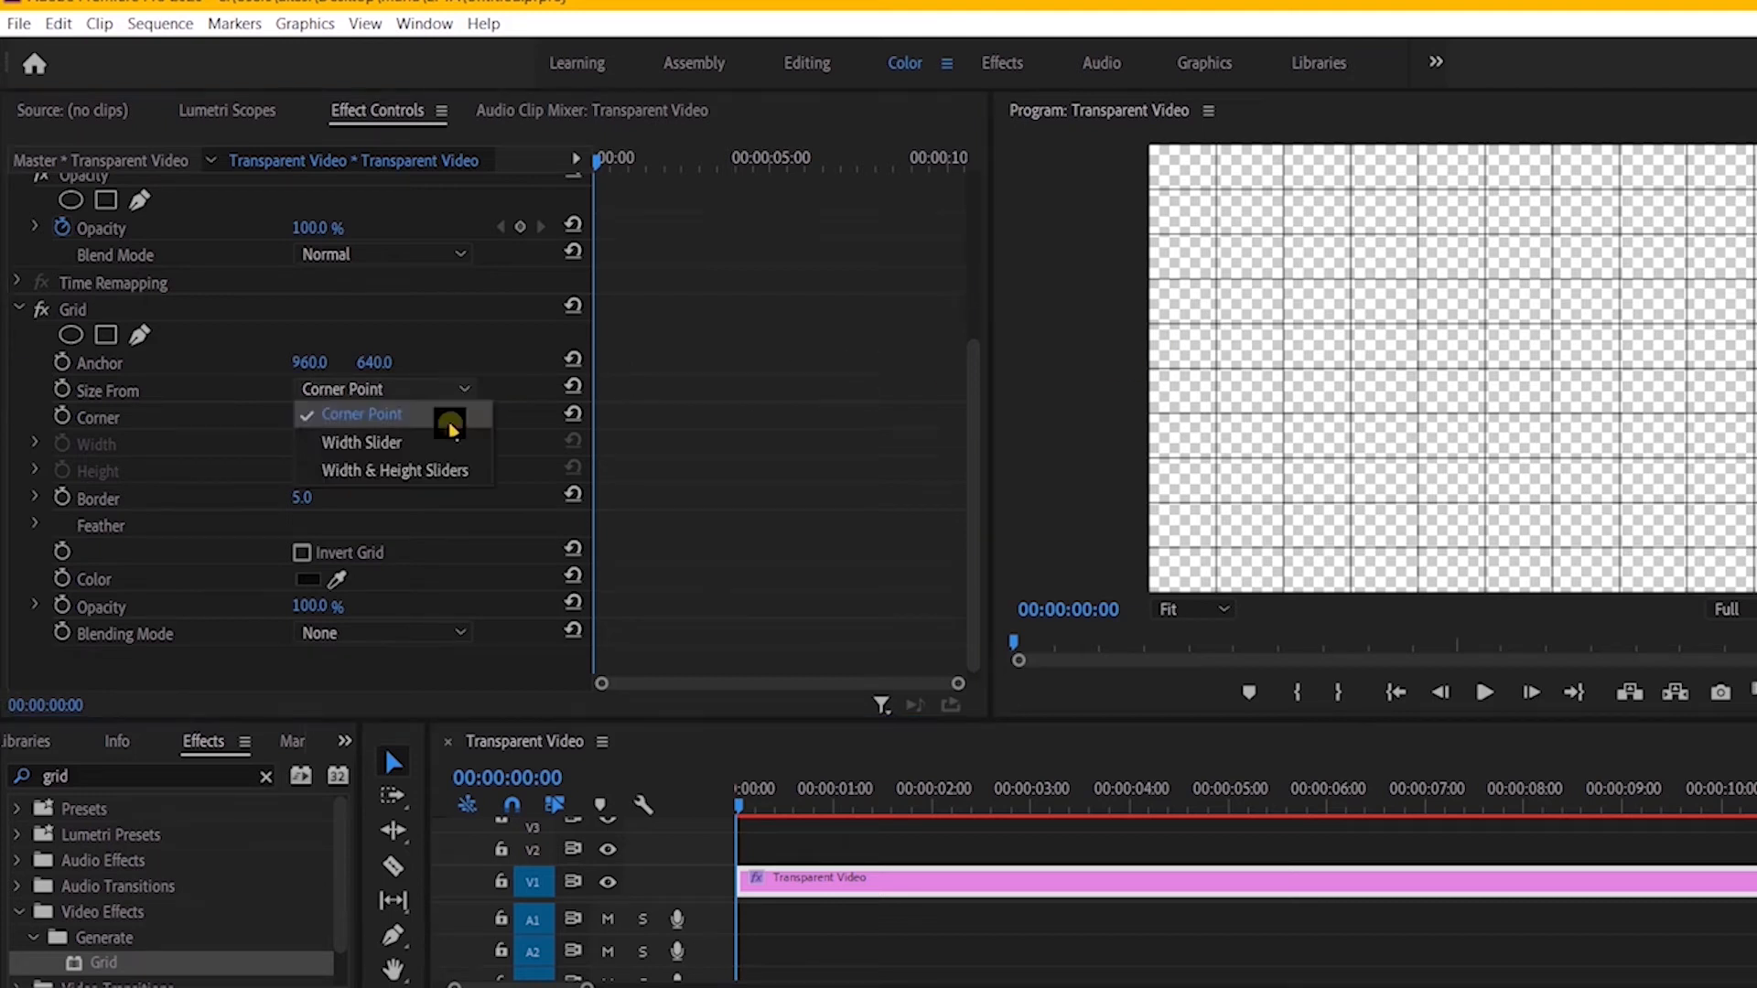
{"action": "left_click", "coordinate": [438, 470]}
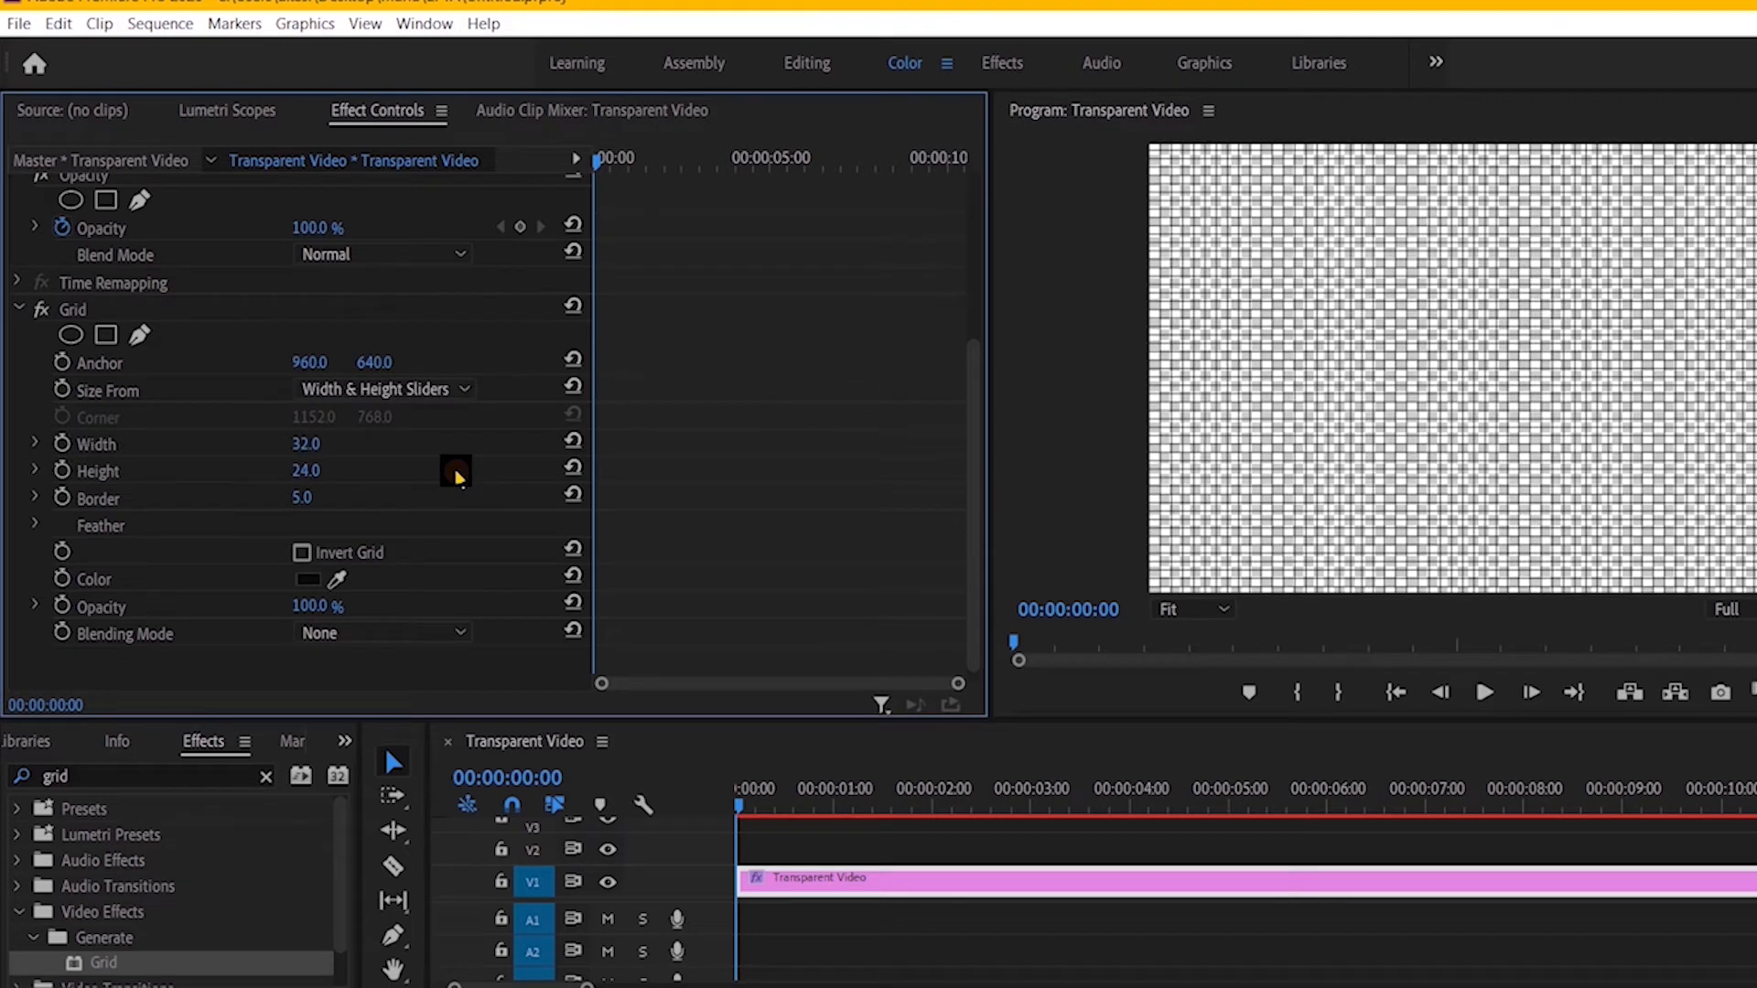
{"action": "left_click_drag", "start_coordinate": [334, 364], "coordinate": [337, 292]}
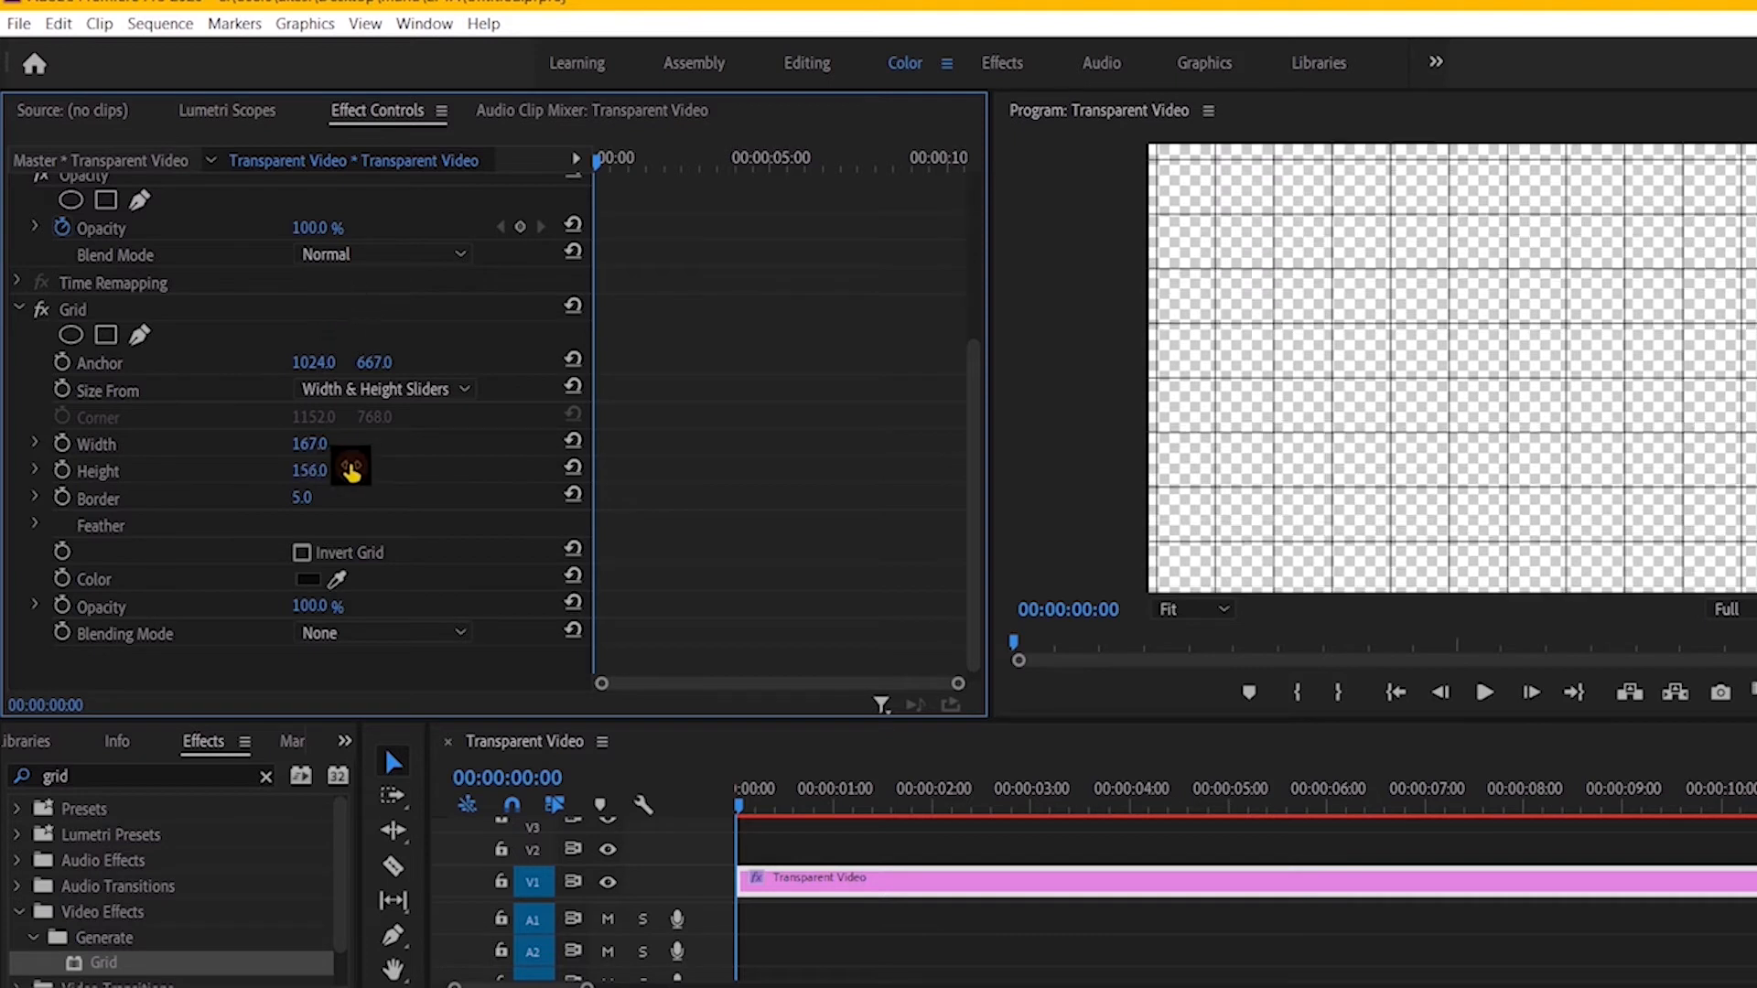
{"action": "mouse_move", "coordinate": [357, 443]}
{"action": "left_mouse_down"}
{"action": "mouse_move", "coordinate": [393, 71]}
{"action": "mouse_move", "coordinate": [353, 521]}
{"action": "mouse_move", "coordinate": [341, 448]}
{"action": "left_mouse_up"}
{"action": "left_click", "coordinate": [301, 469]}
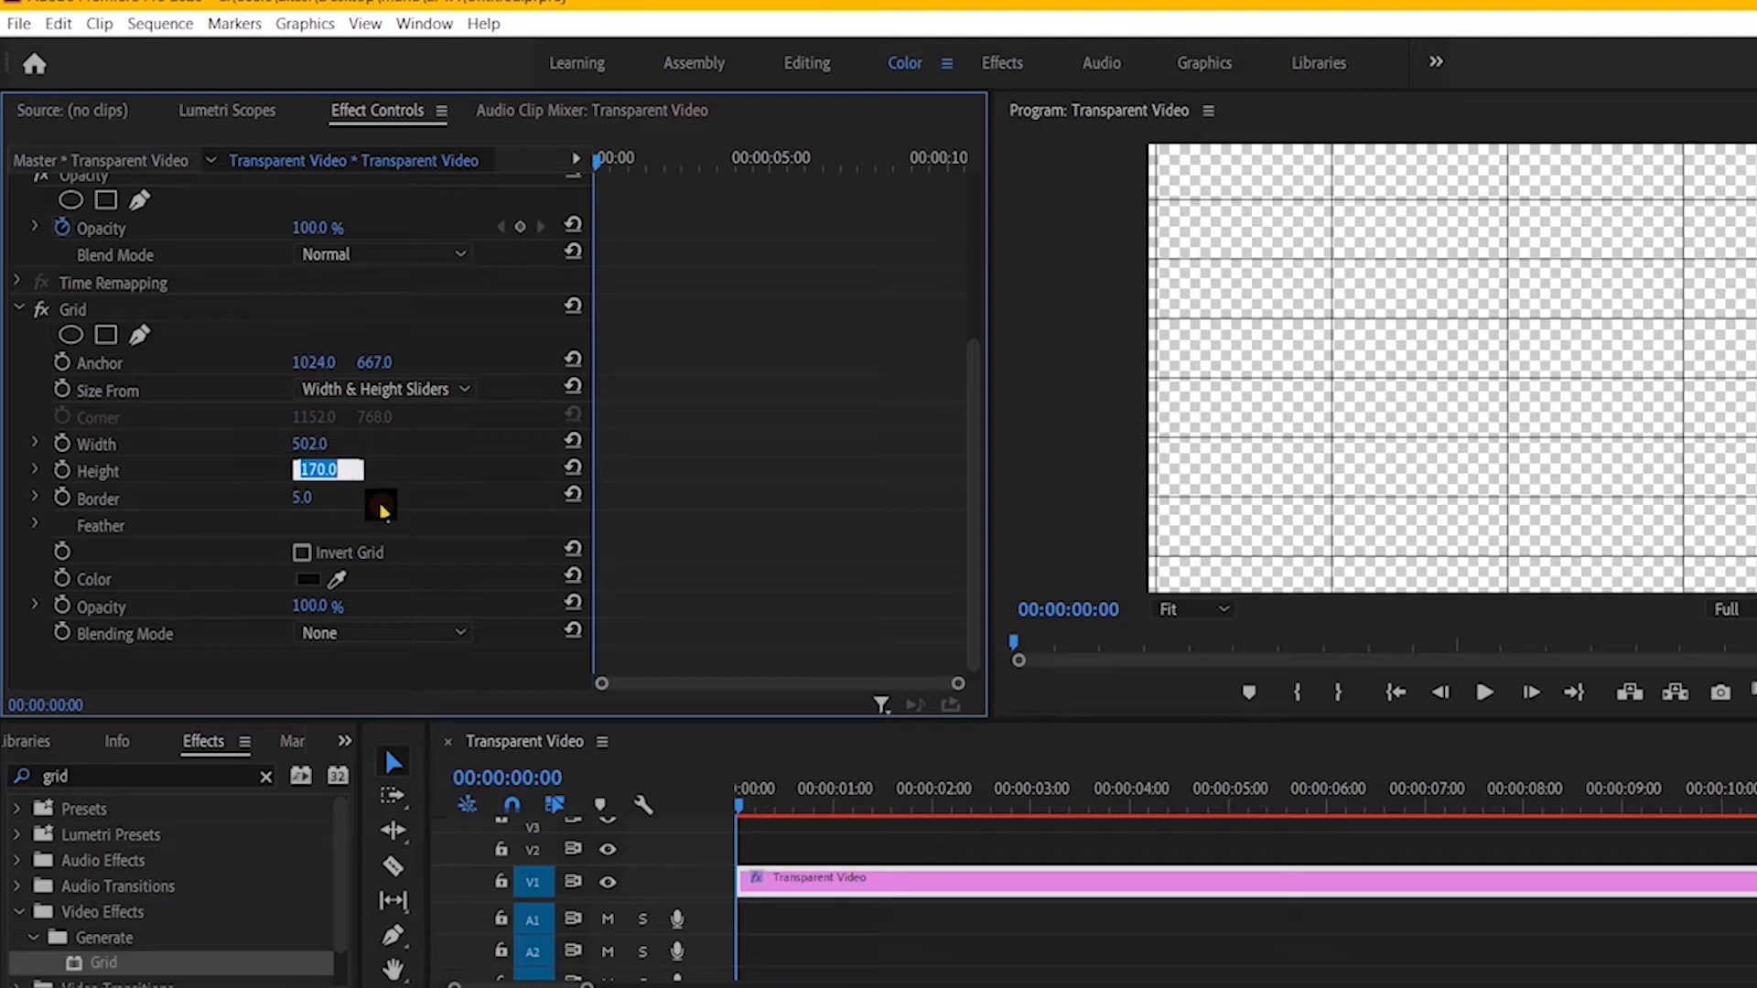
{"action": "key", "text": "Return"}
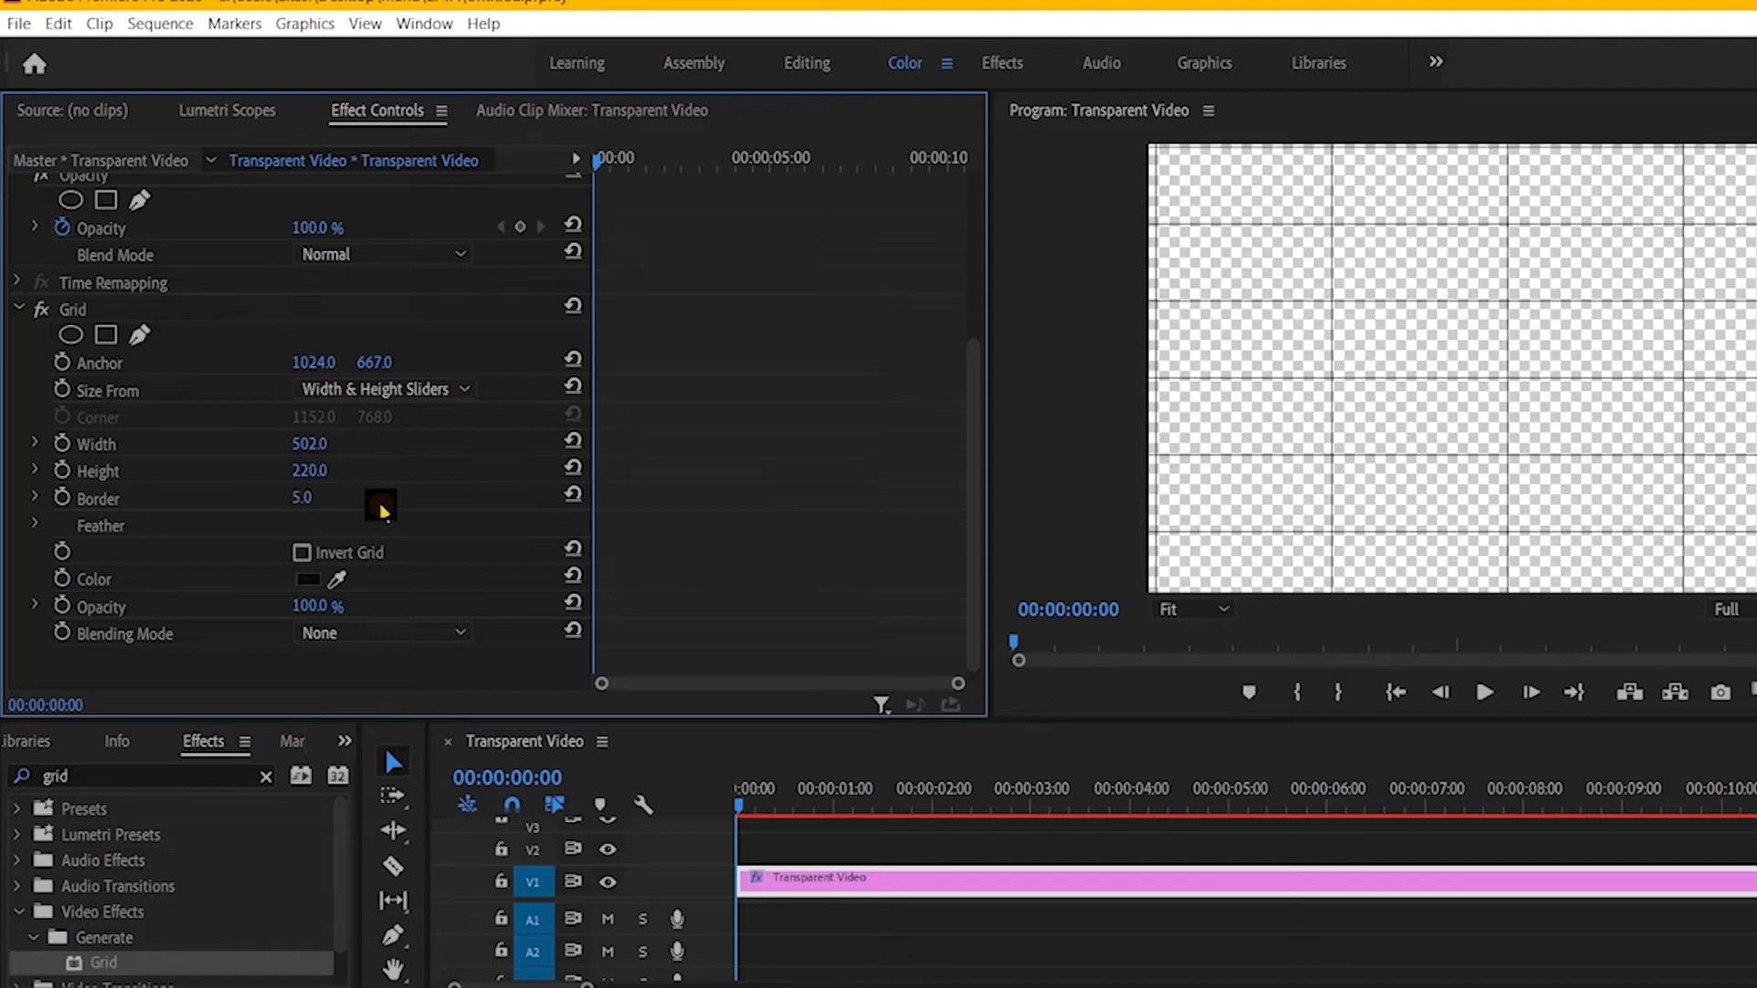
Step: Recolor the grid lines of the Grid effect to red
{"action": "left_click", "coordinate": [308, 579]}
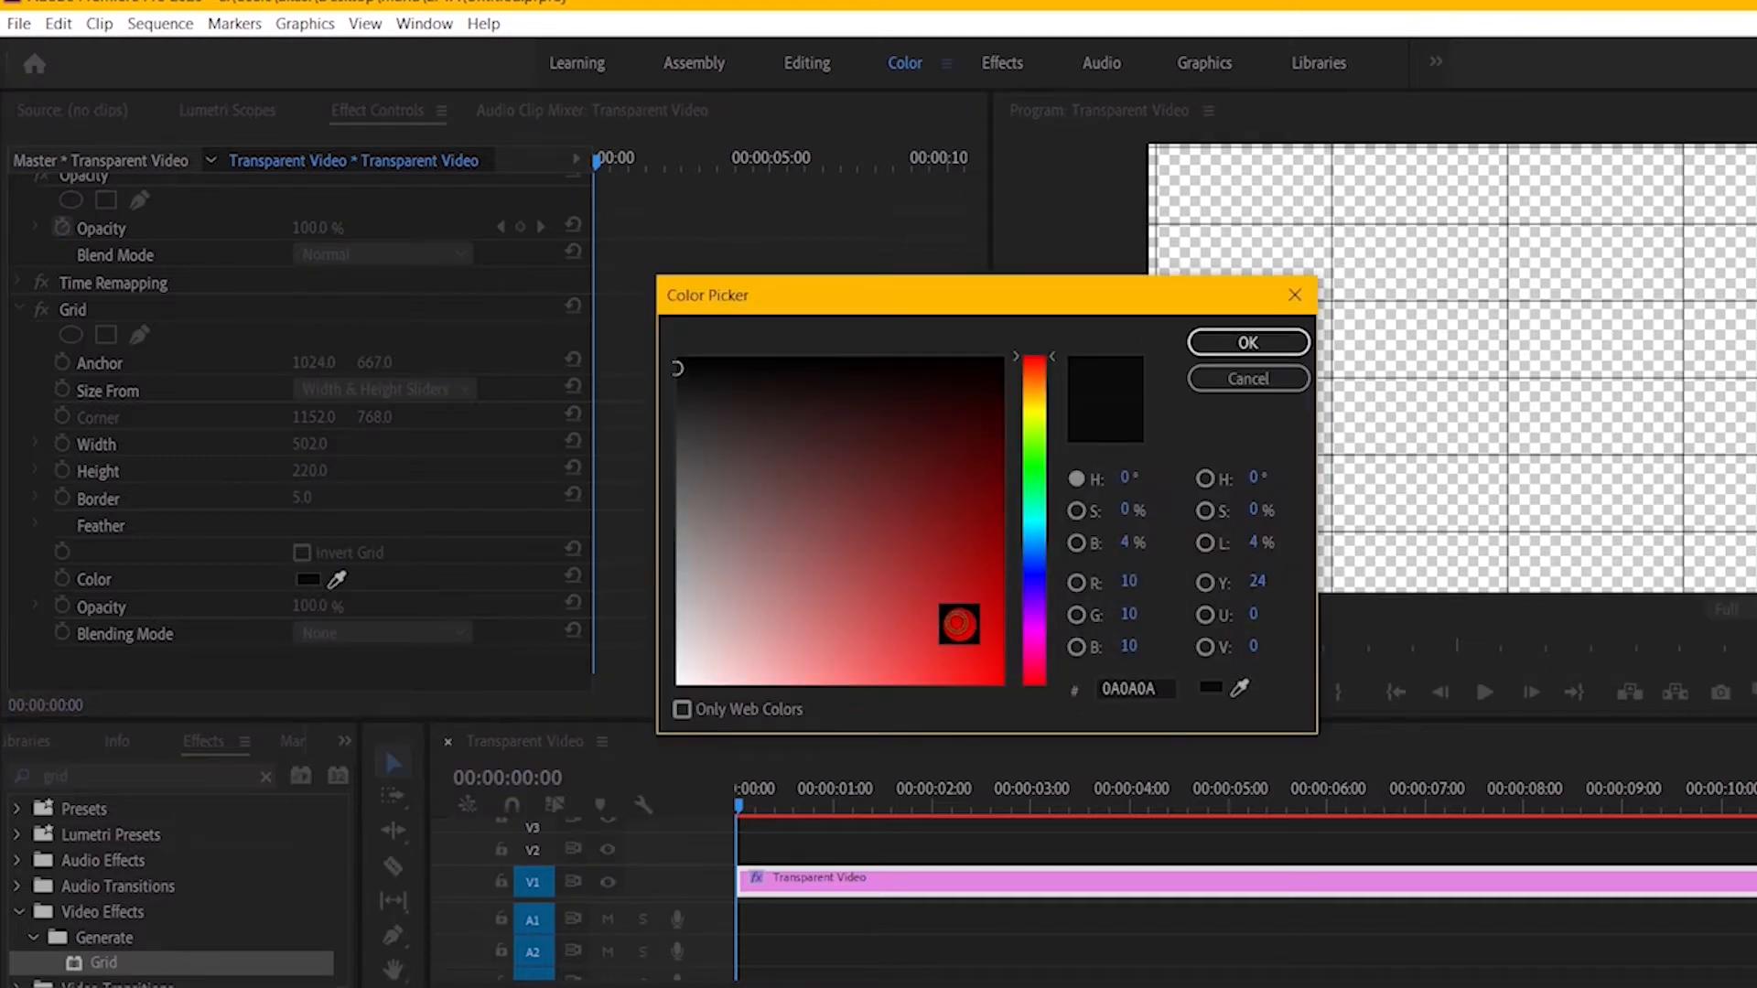
{"action": "left_click", "coordinate": [968, 622]}
{"action": "left_click", "coordinate": [1226, 343]}
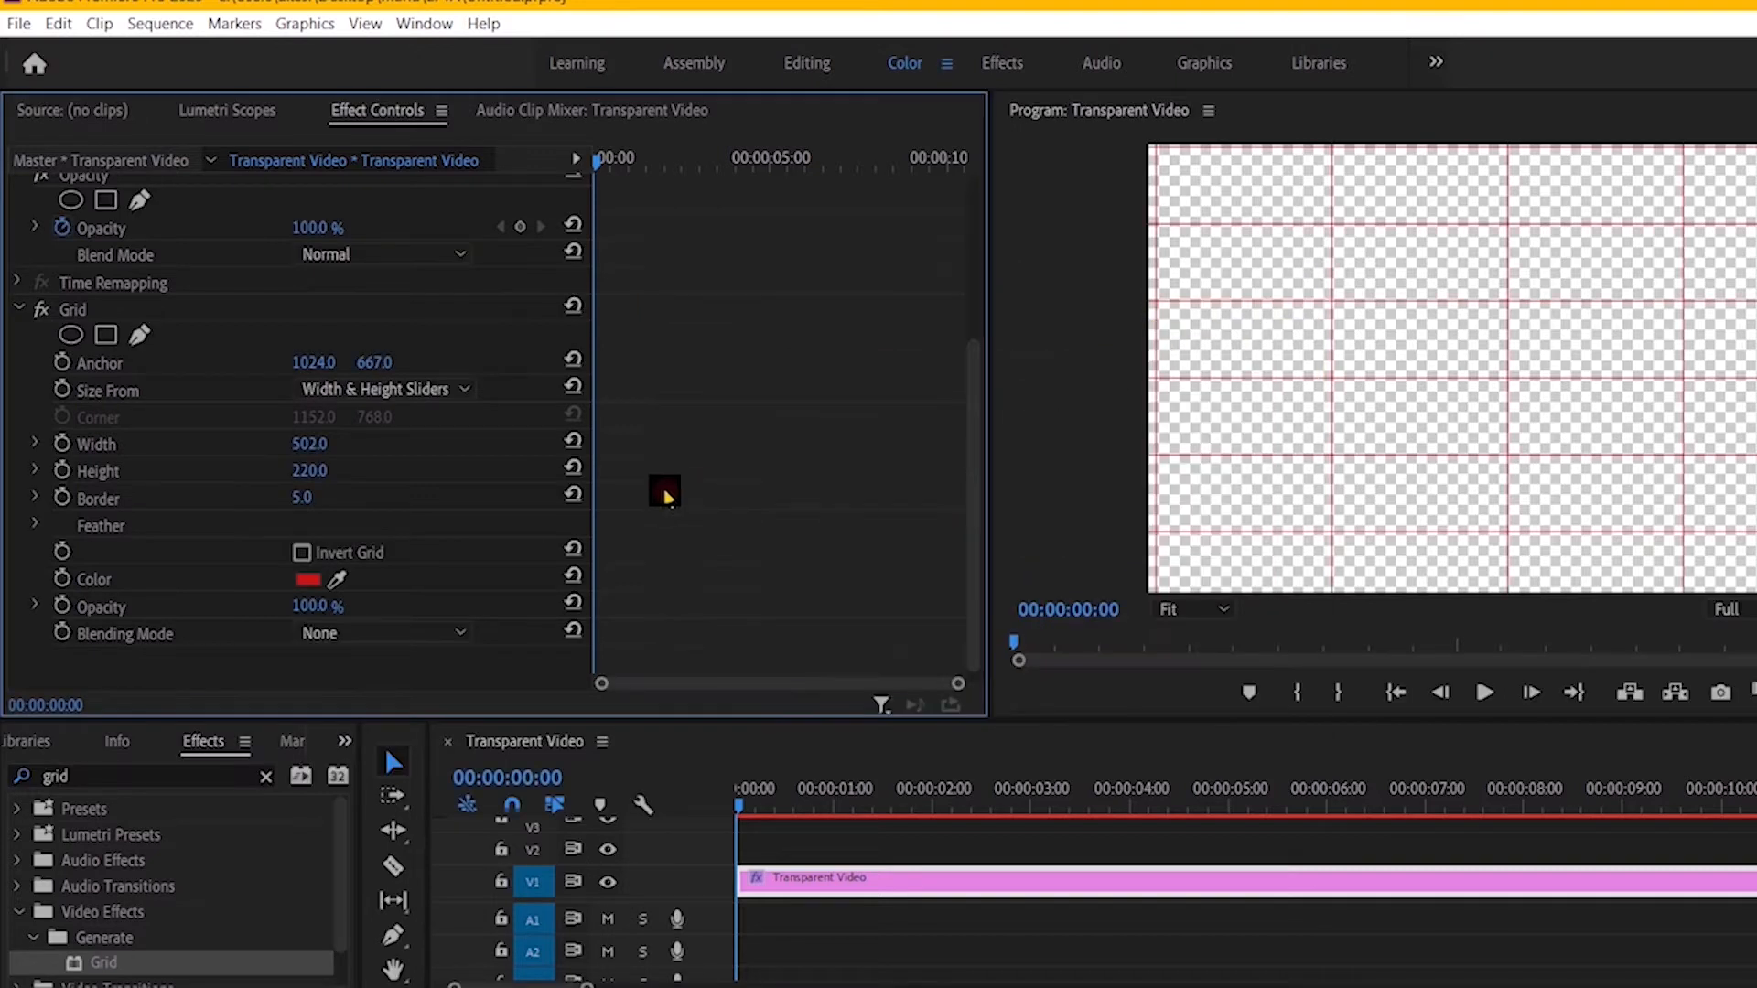
Step: Thicken the Grid effect's border to 10 and finally to 20
{"action": "left_click", "coordinate": [307, 497]}
{"action": "type", "text": "1"}
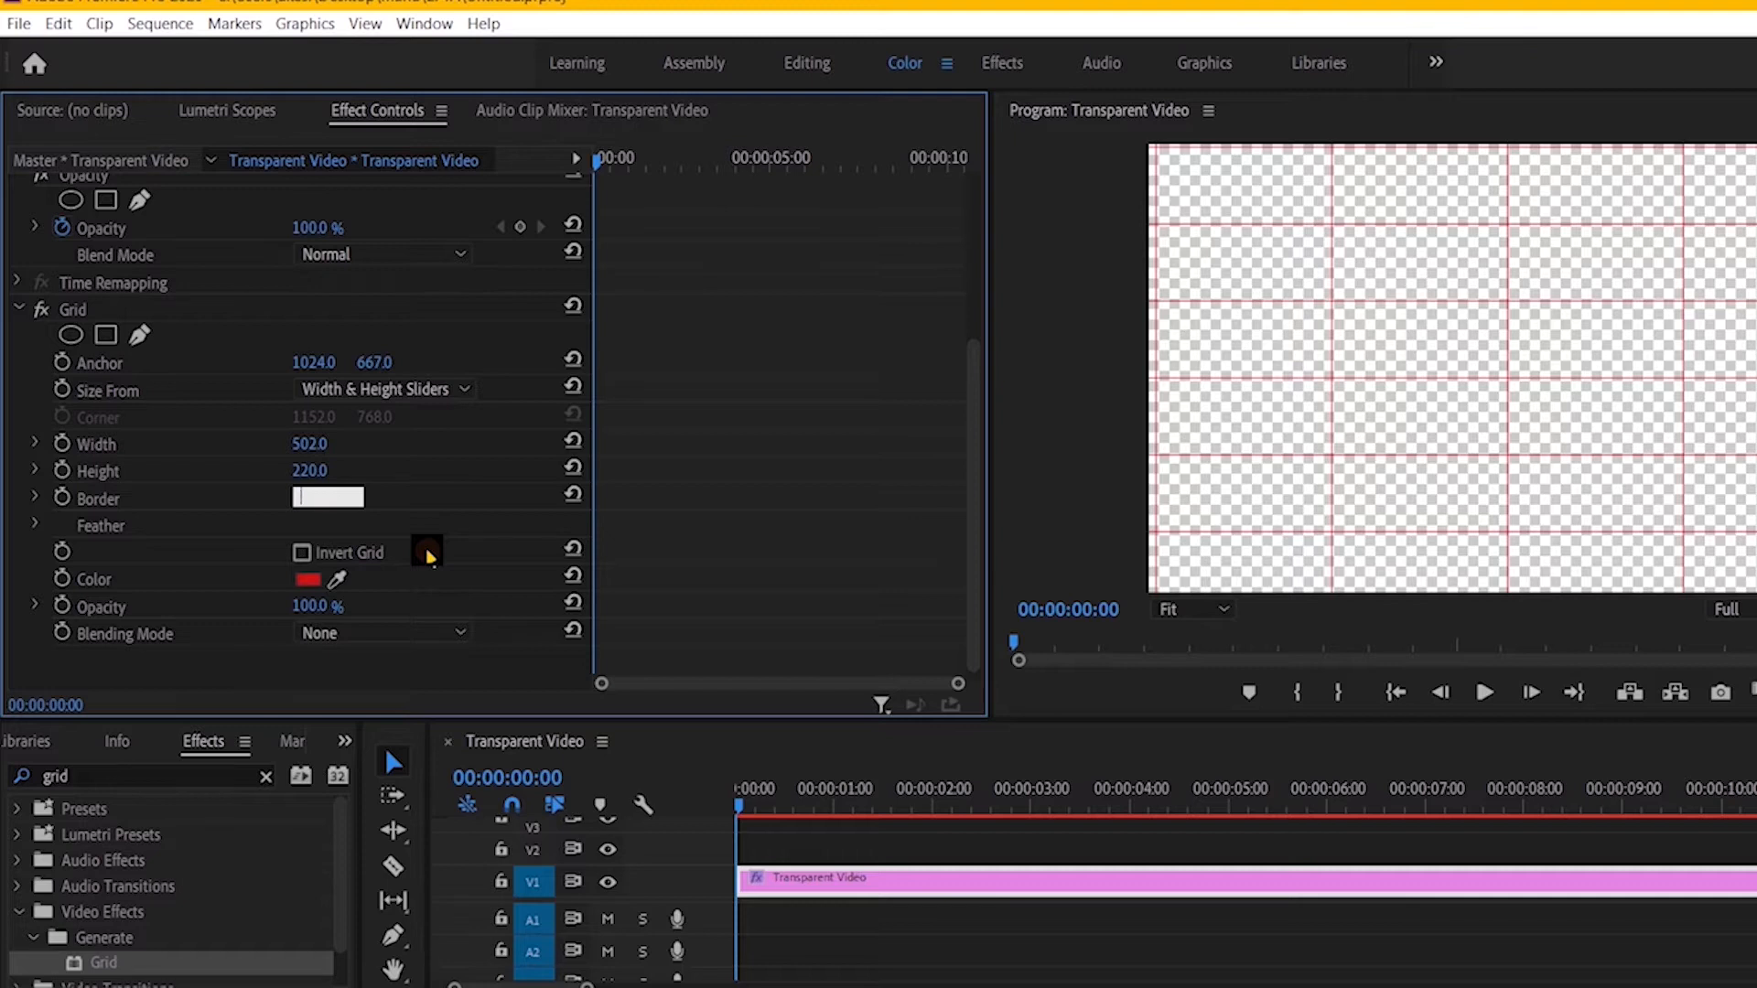
{"action": "type", "text": "0"}
{"action": "key", "text": "Return"}
{"action": "left_click", "coordinate": [354, 514]}
{"action": "type", "text": "20"}
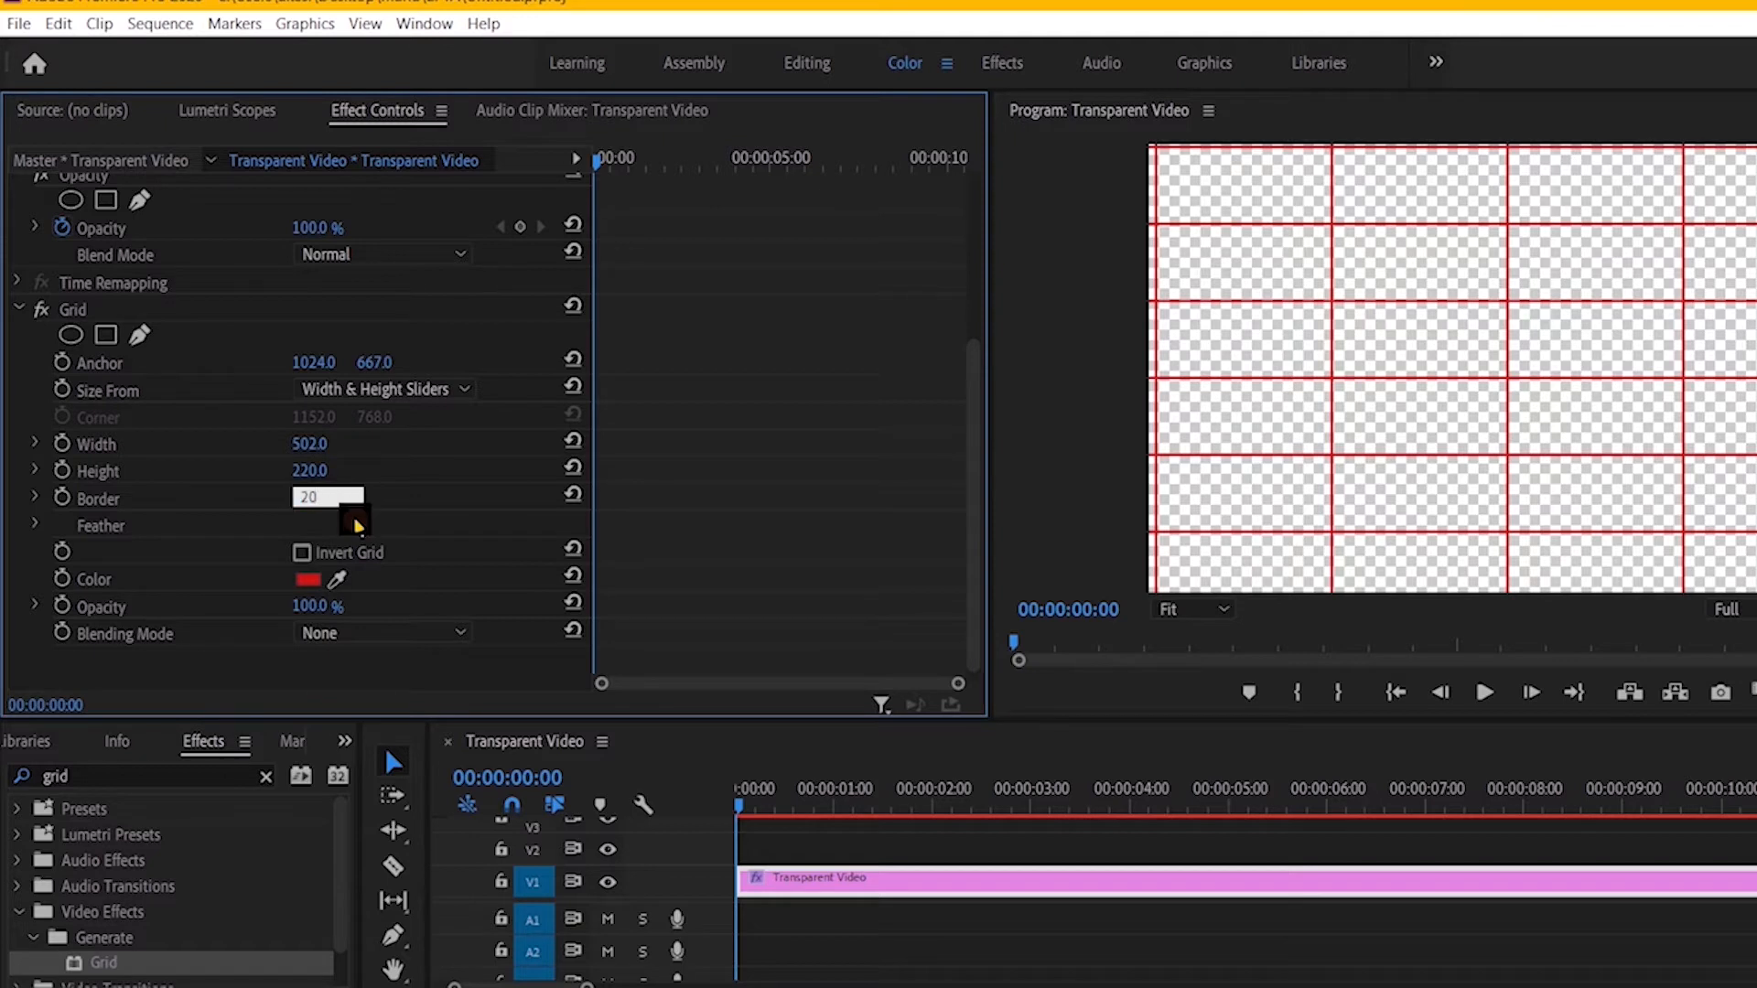
{"action": "key", "text": "Return"}
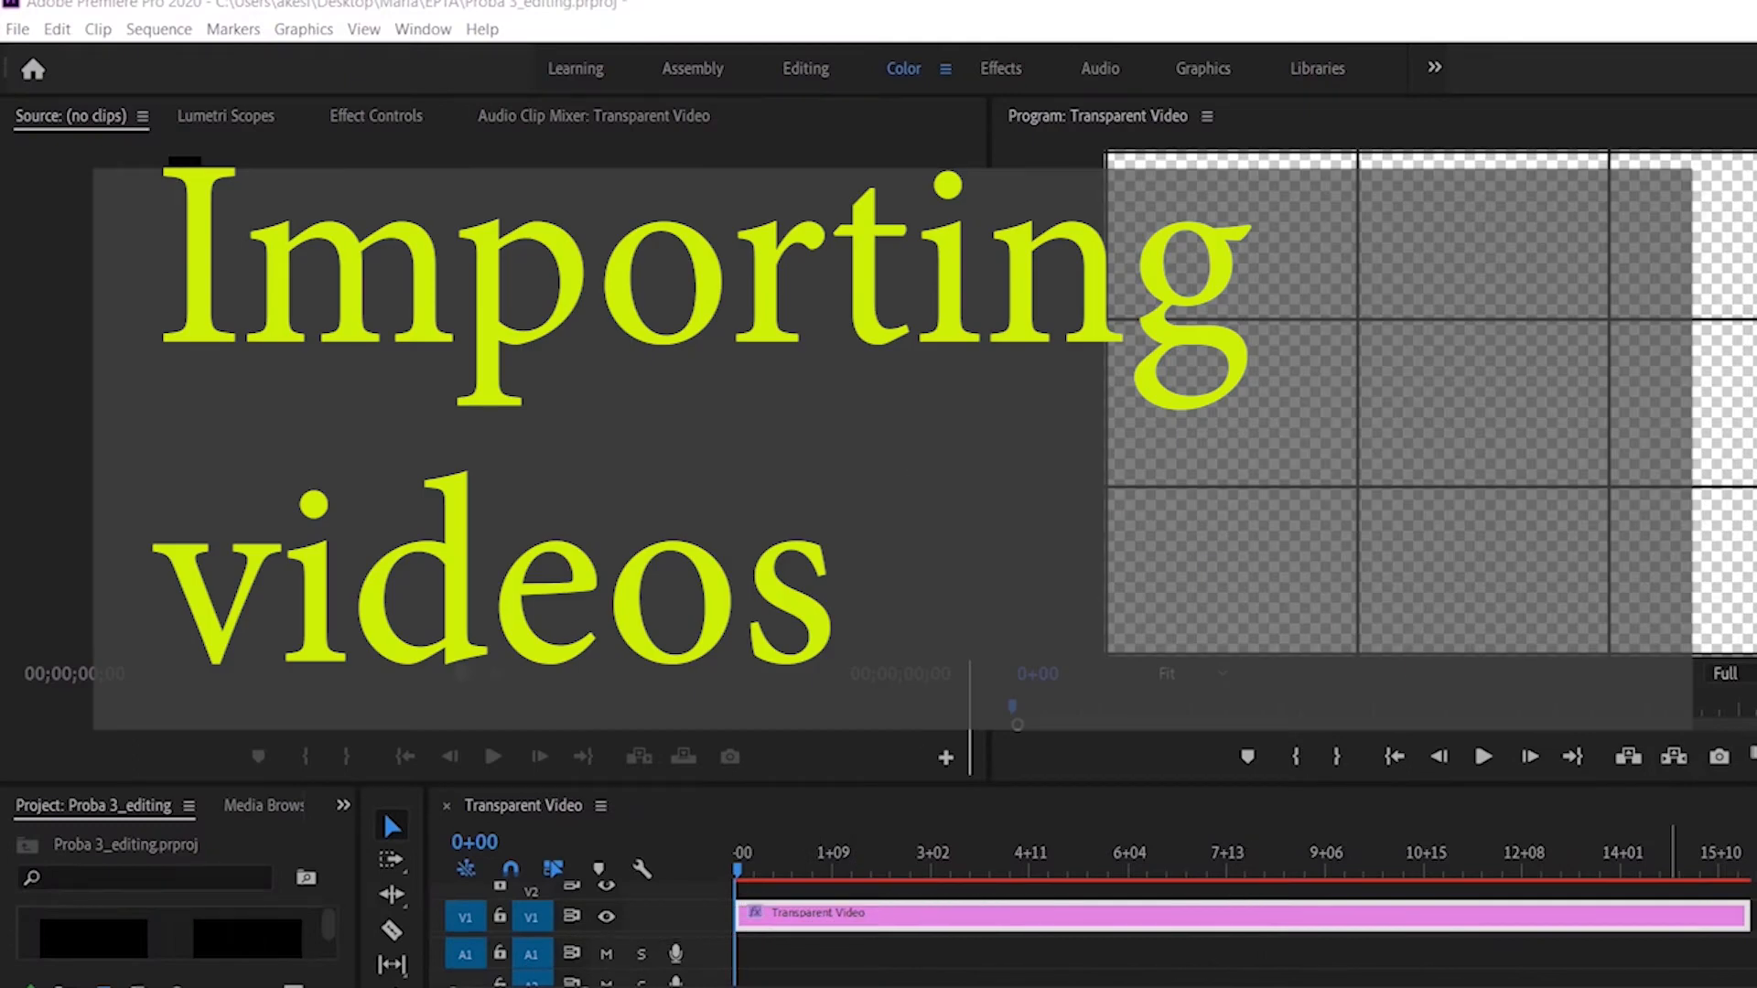
Step: Import all nine student videos from the "videos for EPTA presentation" folder into the project
{"action": "left_click", "coordinate": [16, 27]}
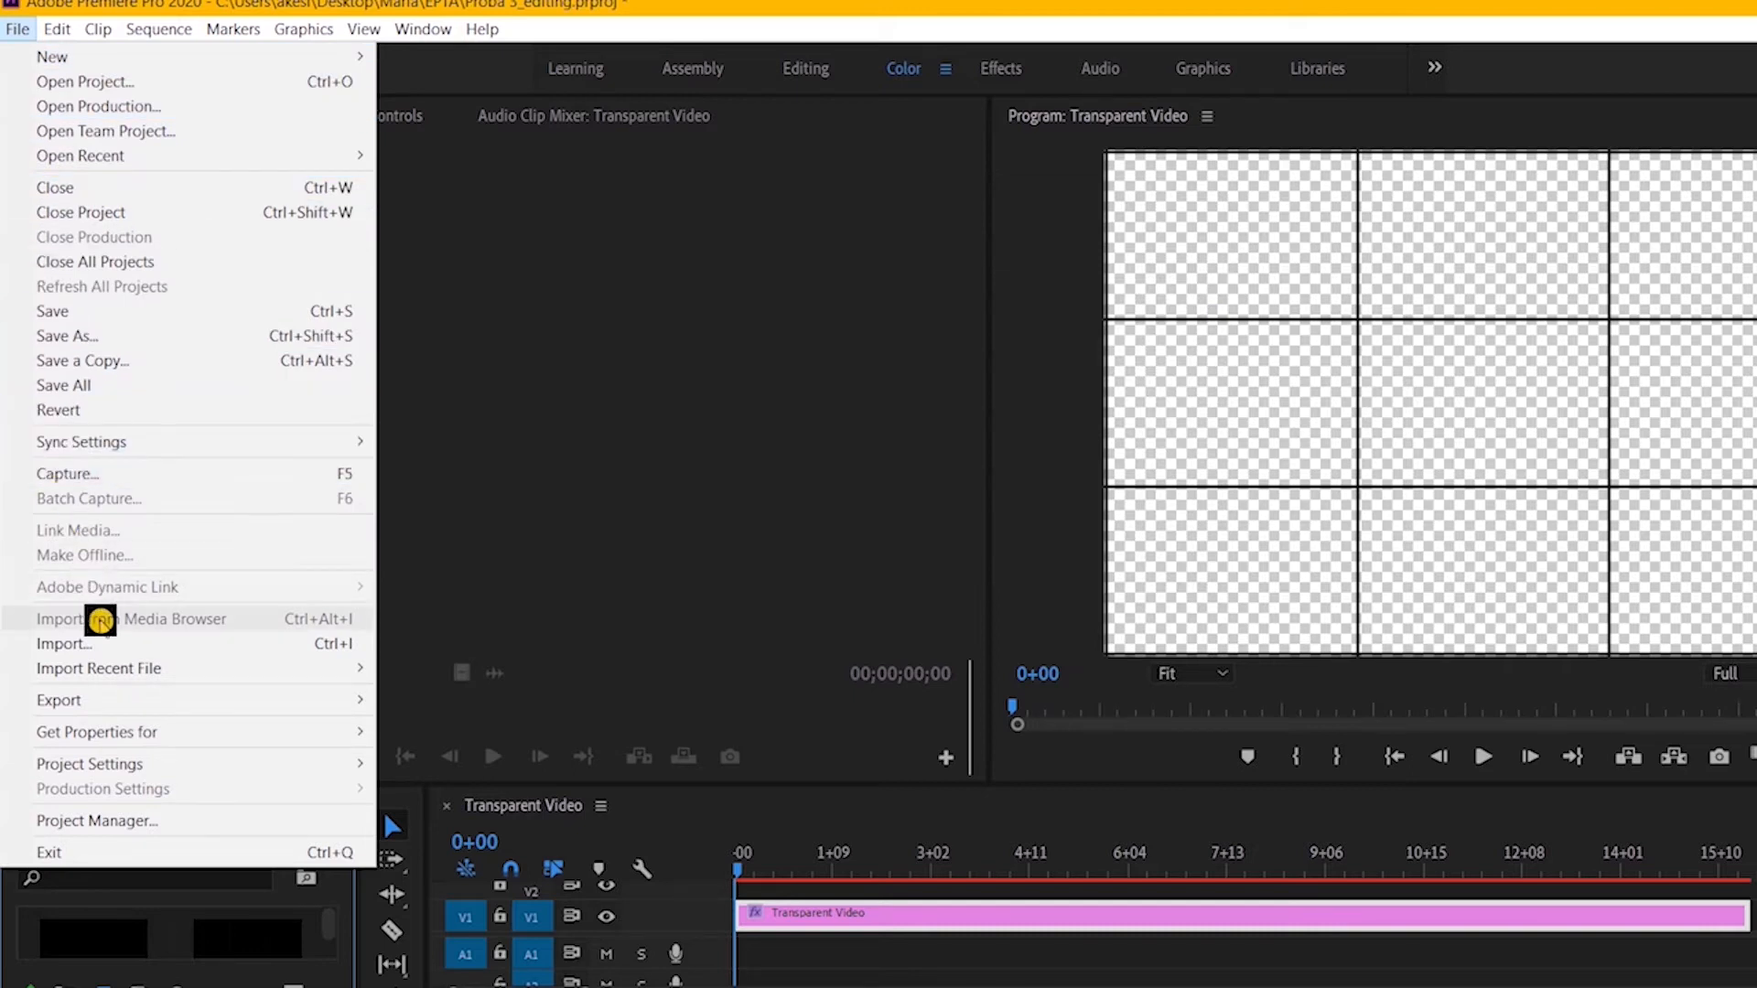
{"action": "left_click", "coordinate": [105, 644]}
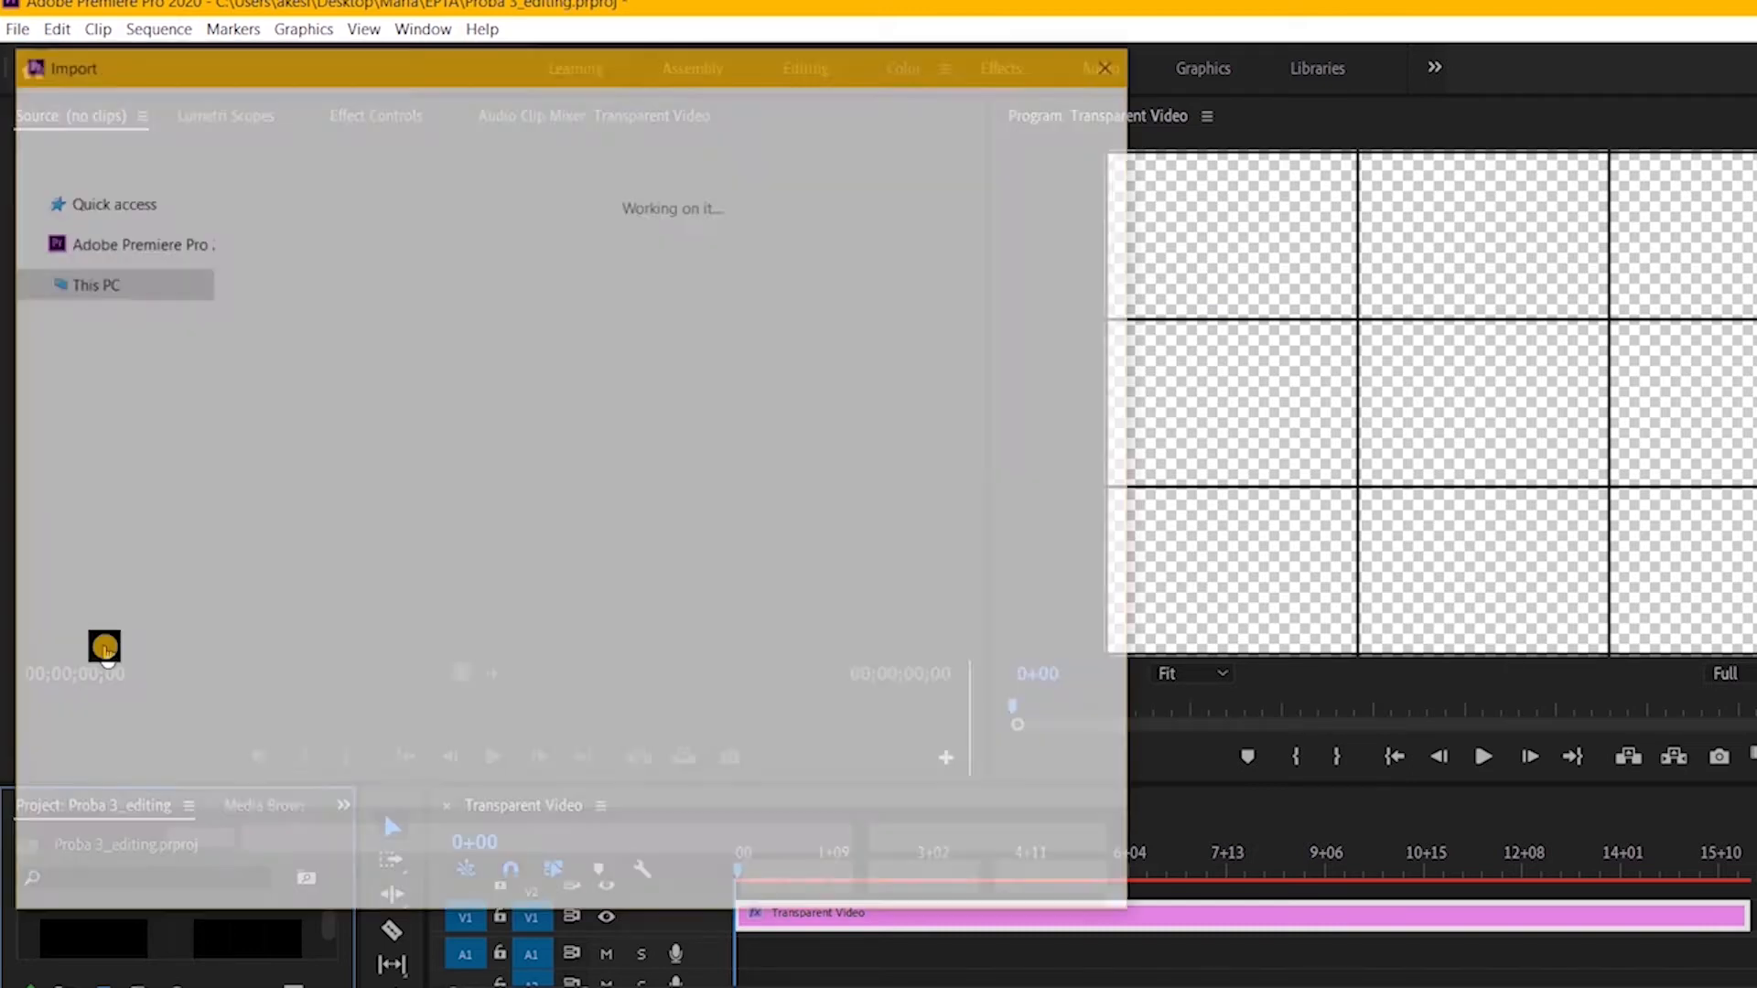
{"action": "left_click", "coordinate": [267, 260]}
{"action": "left_click", "coordinate": [607, 453], "text": "shift"}
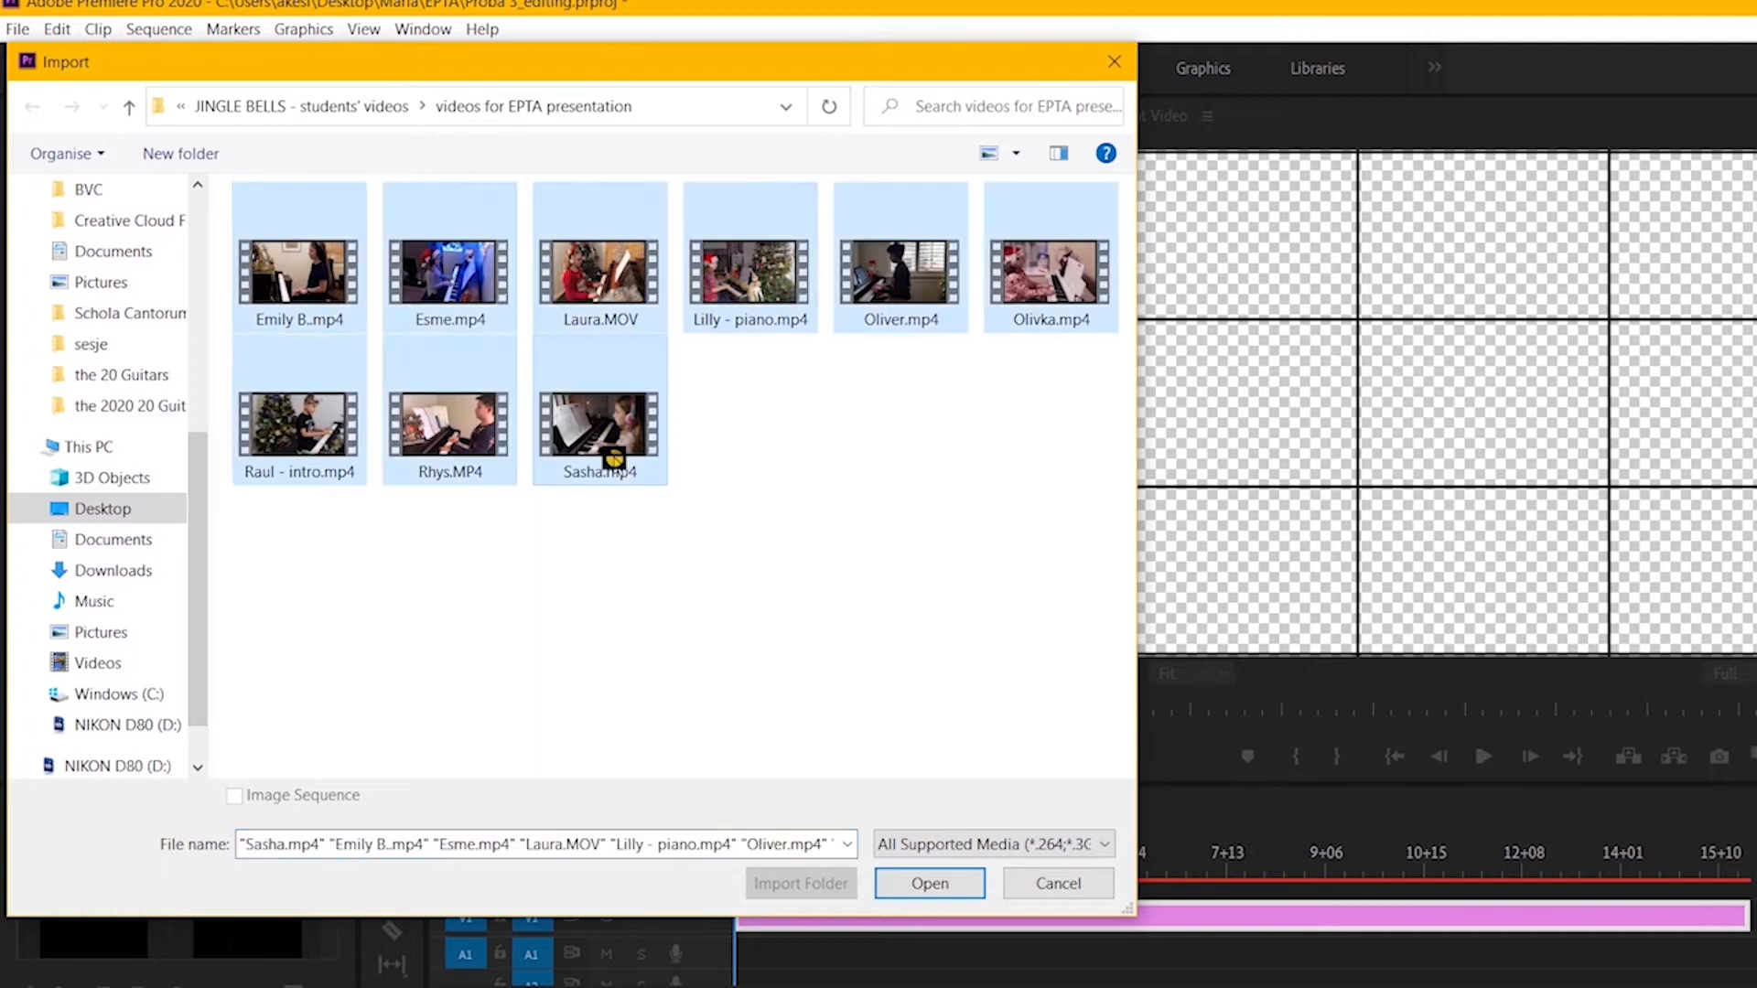
{"action": "left_click", "coordinate": [895, 864]}
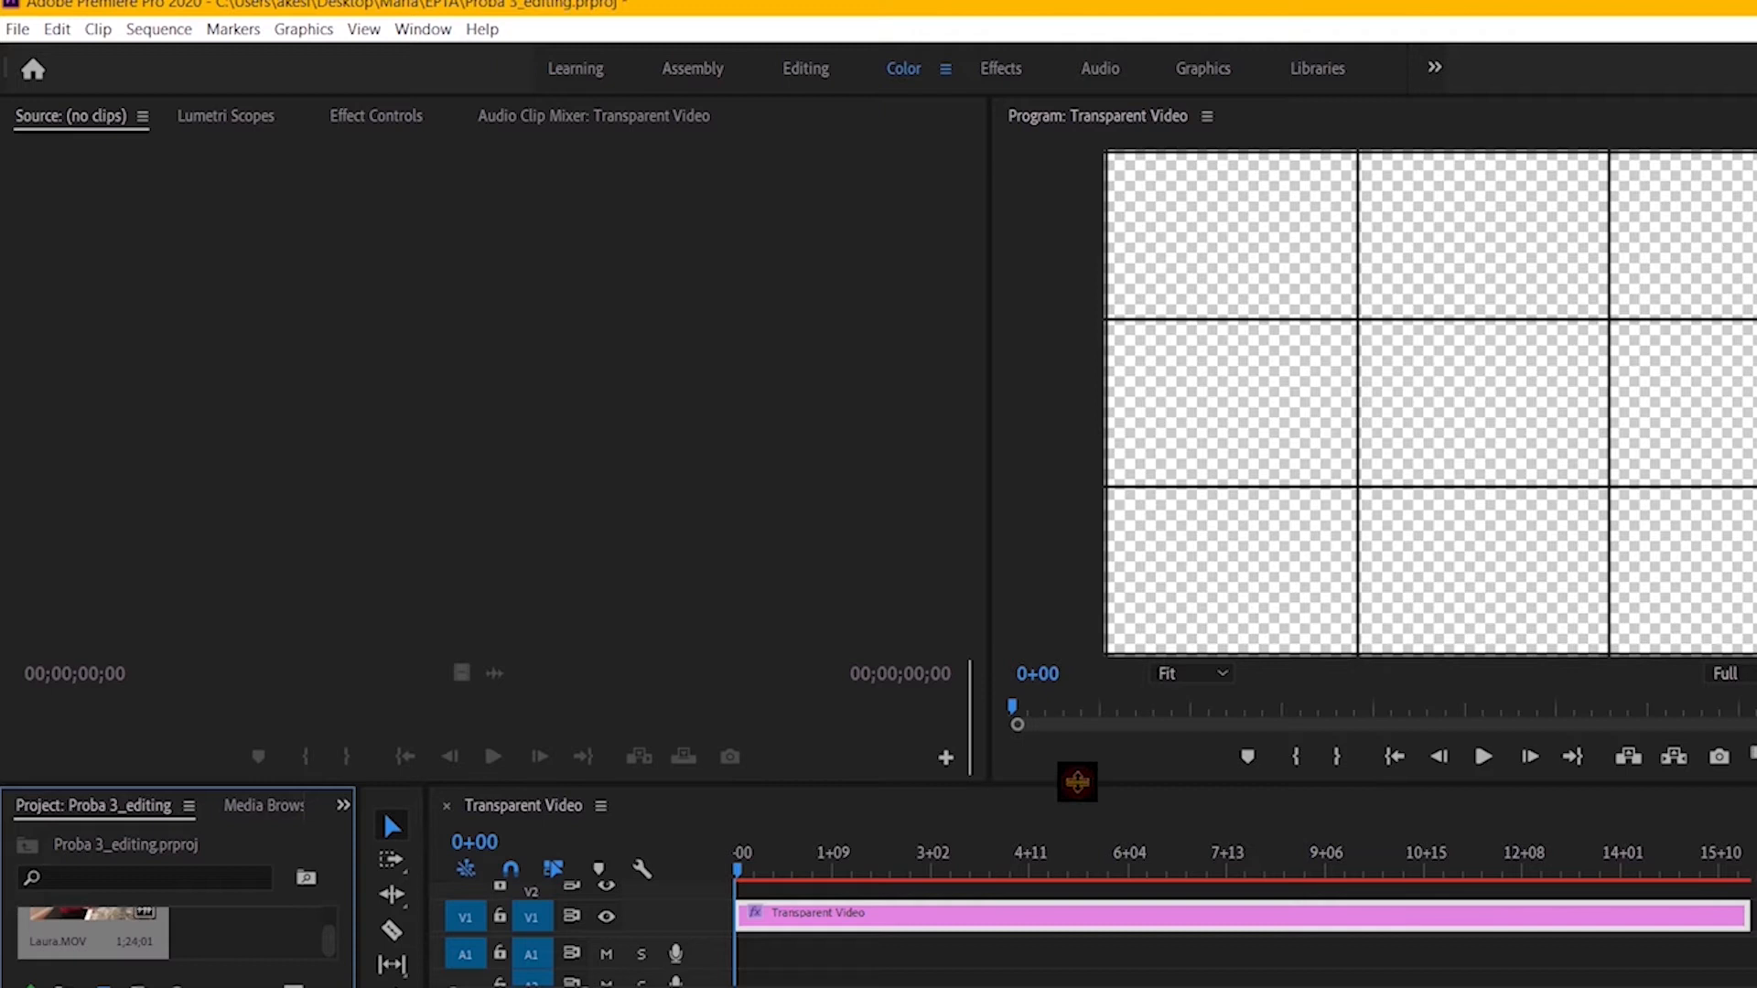
Step: Enlarge the timeline and project areas to show more tracks and clips, and bring the first imported videos into view
{"action": "left_click_drag", "start_coordinate": [1077, 781], "coordinate": [1077, 702]}
{"action": "left_click_drag", "start_coordinate": [970, 693], "coordinate": [970, 438]}
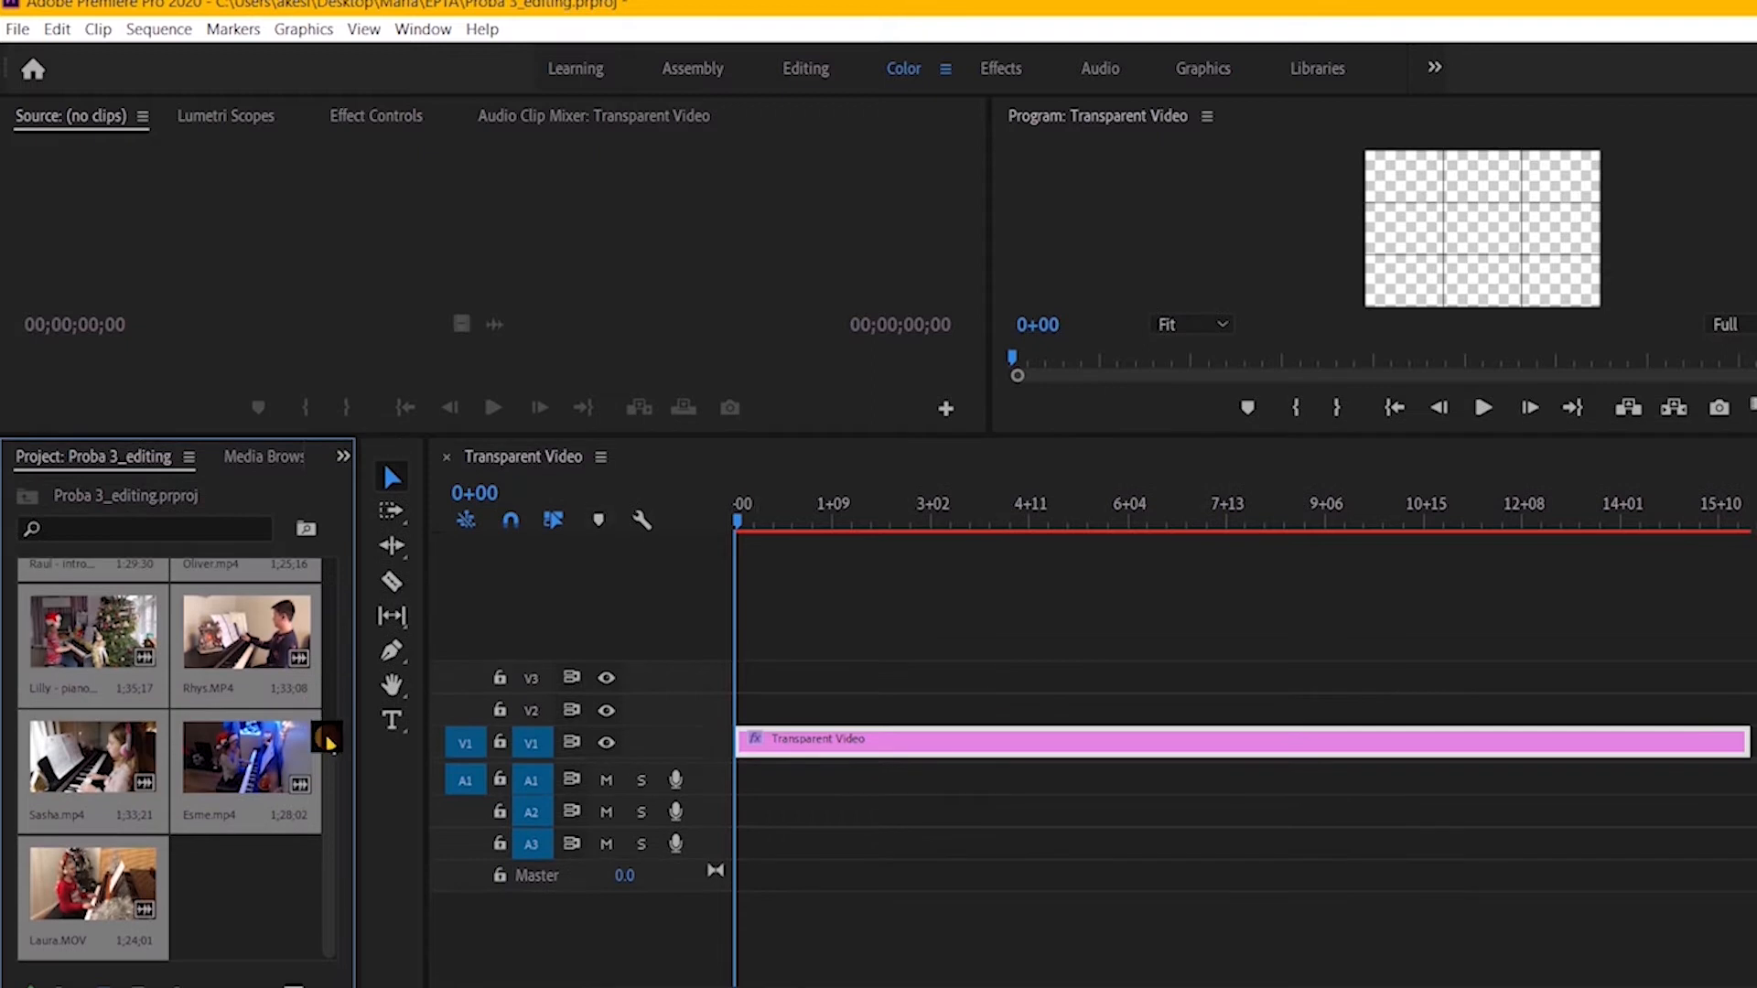
{"action": "left_click_drag", "start_coordinate": [330, 743], "coordinate": [345, 580]}
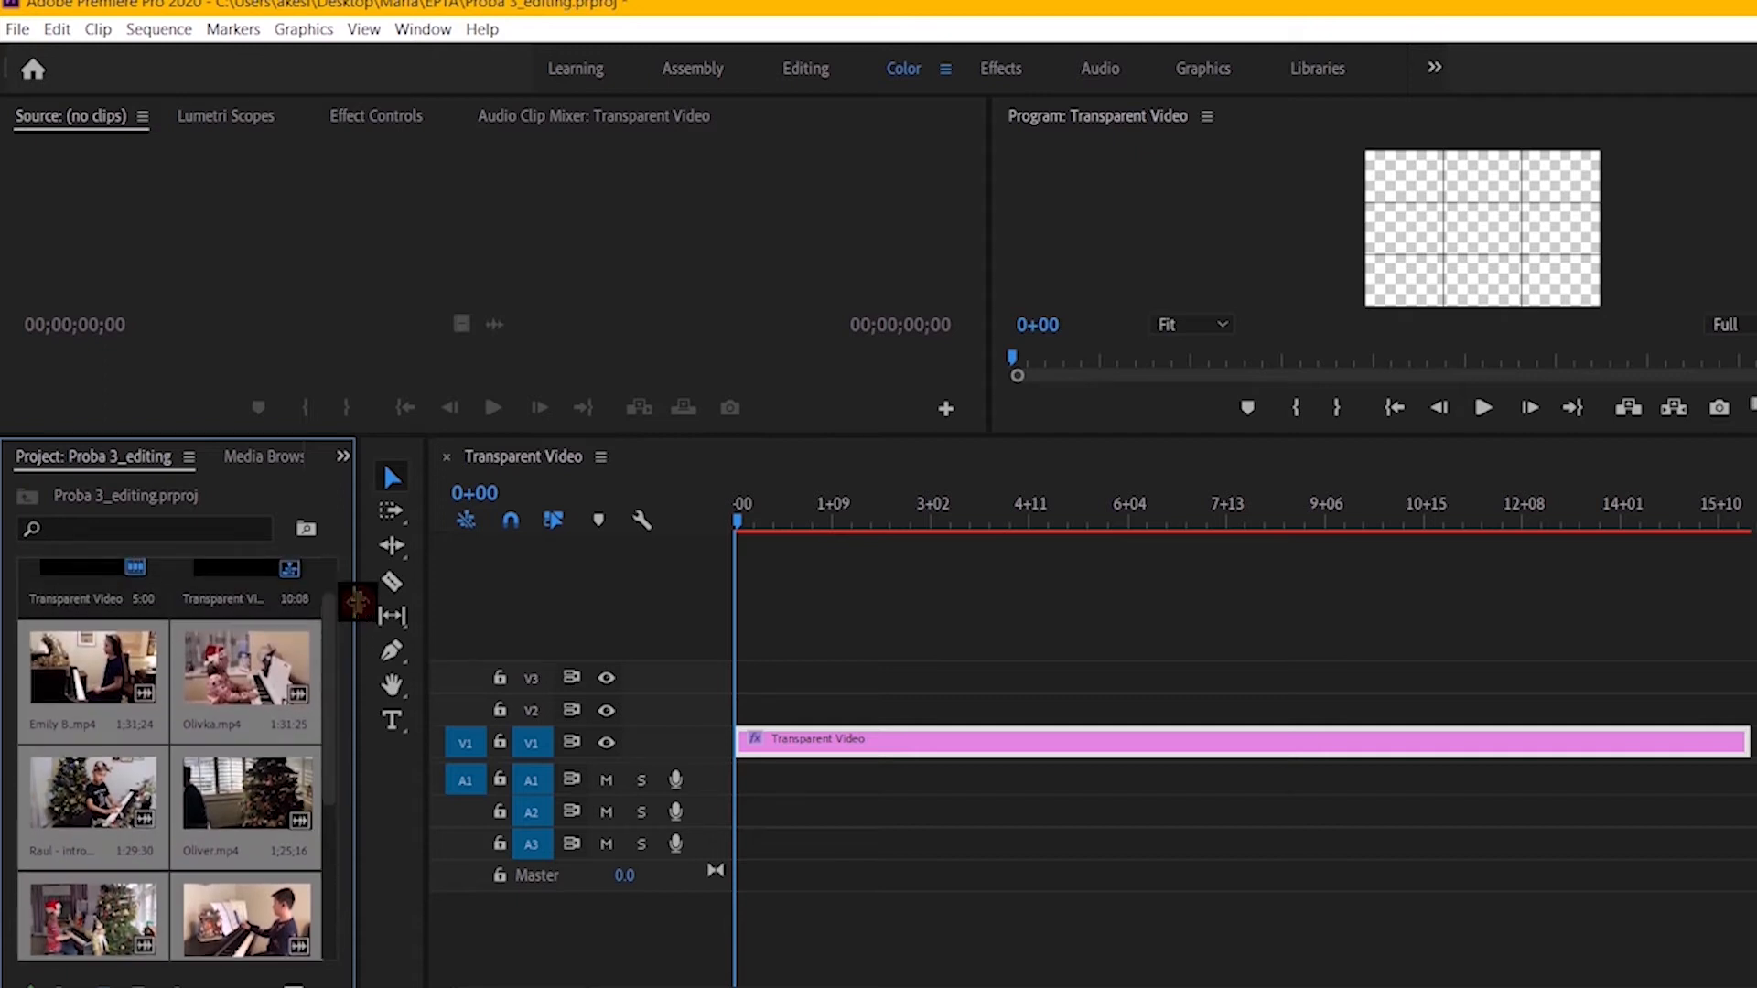
Step: Place the first imported piano video on track V2 above the Transparent Video, starting at 00:00:00:00, and select the clip
{"action": "left_click", "coordinate": [130, 666]}
{"action": "left_click_drag", "start_coordinate": [110, 688], "coordinate": [745, 723]}
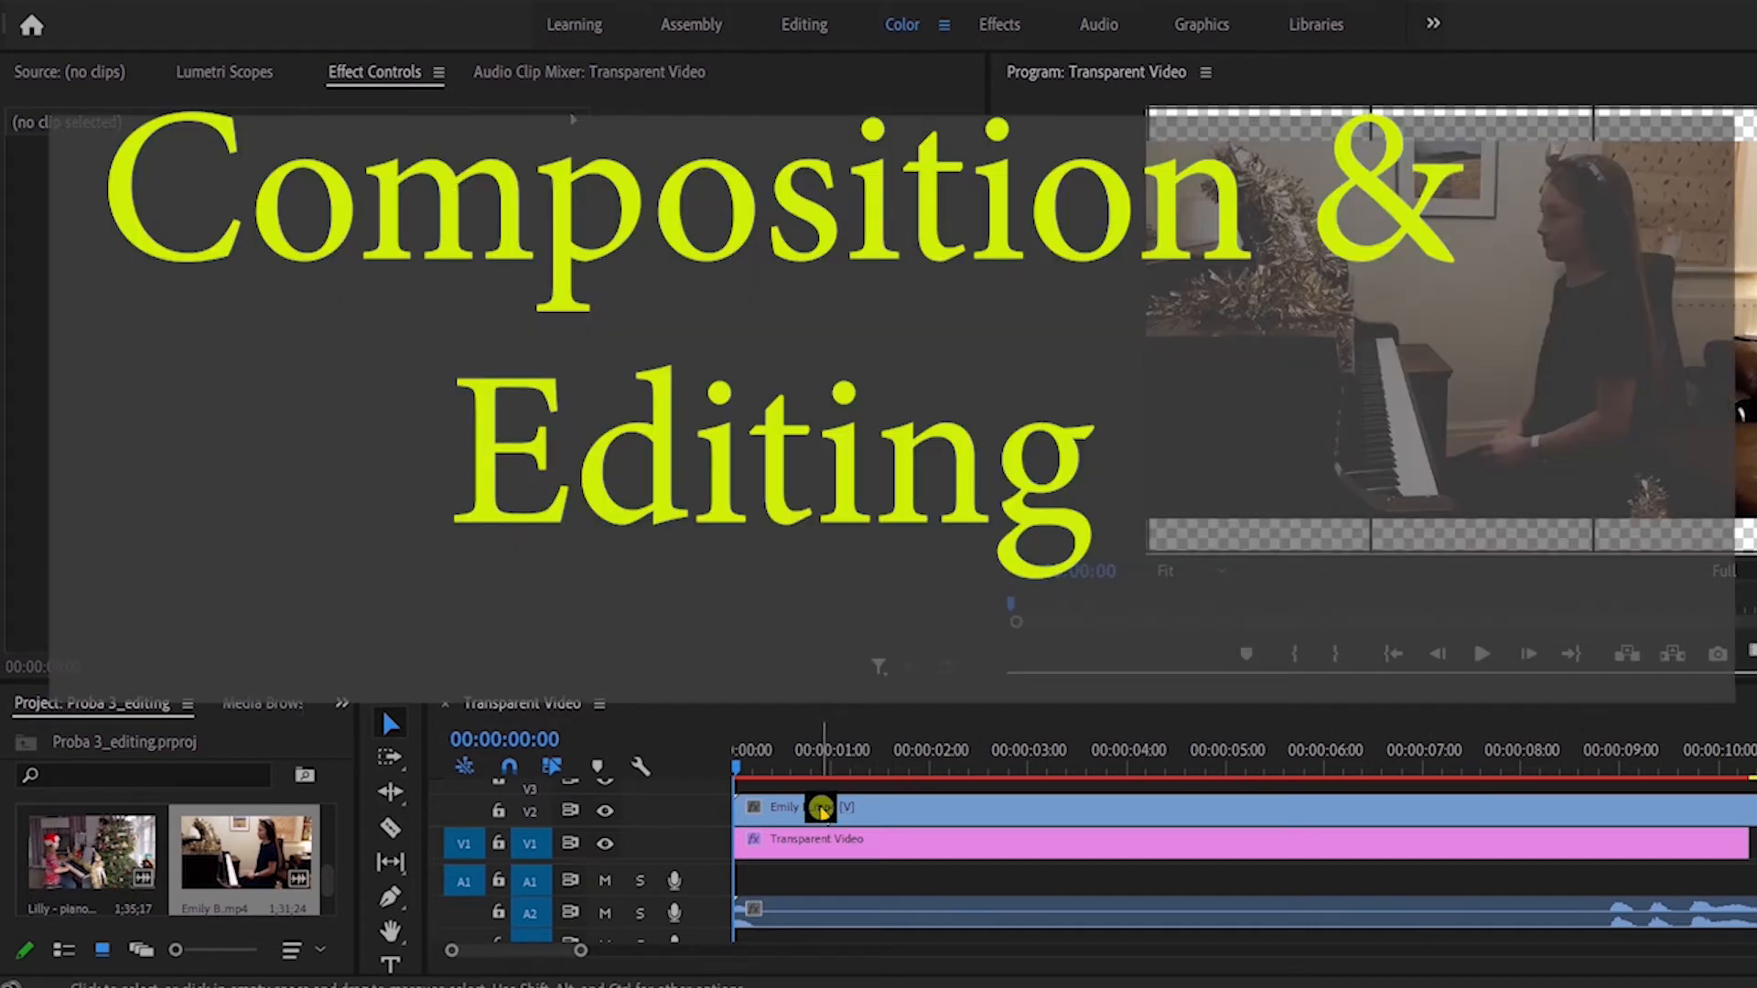
{"action": "left_click", "coordinate": [820, 809]}
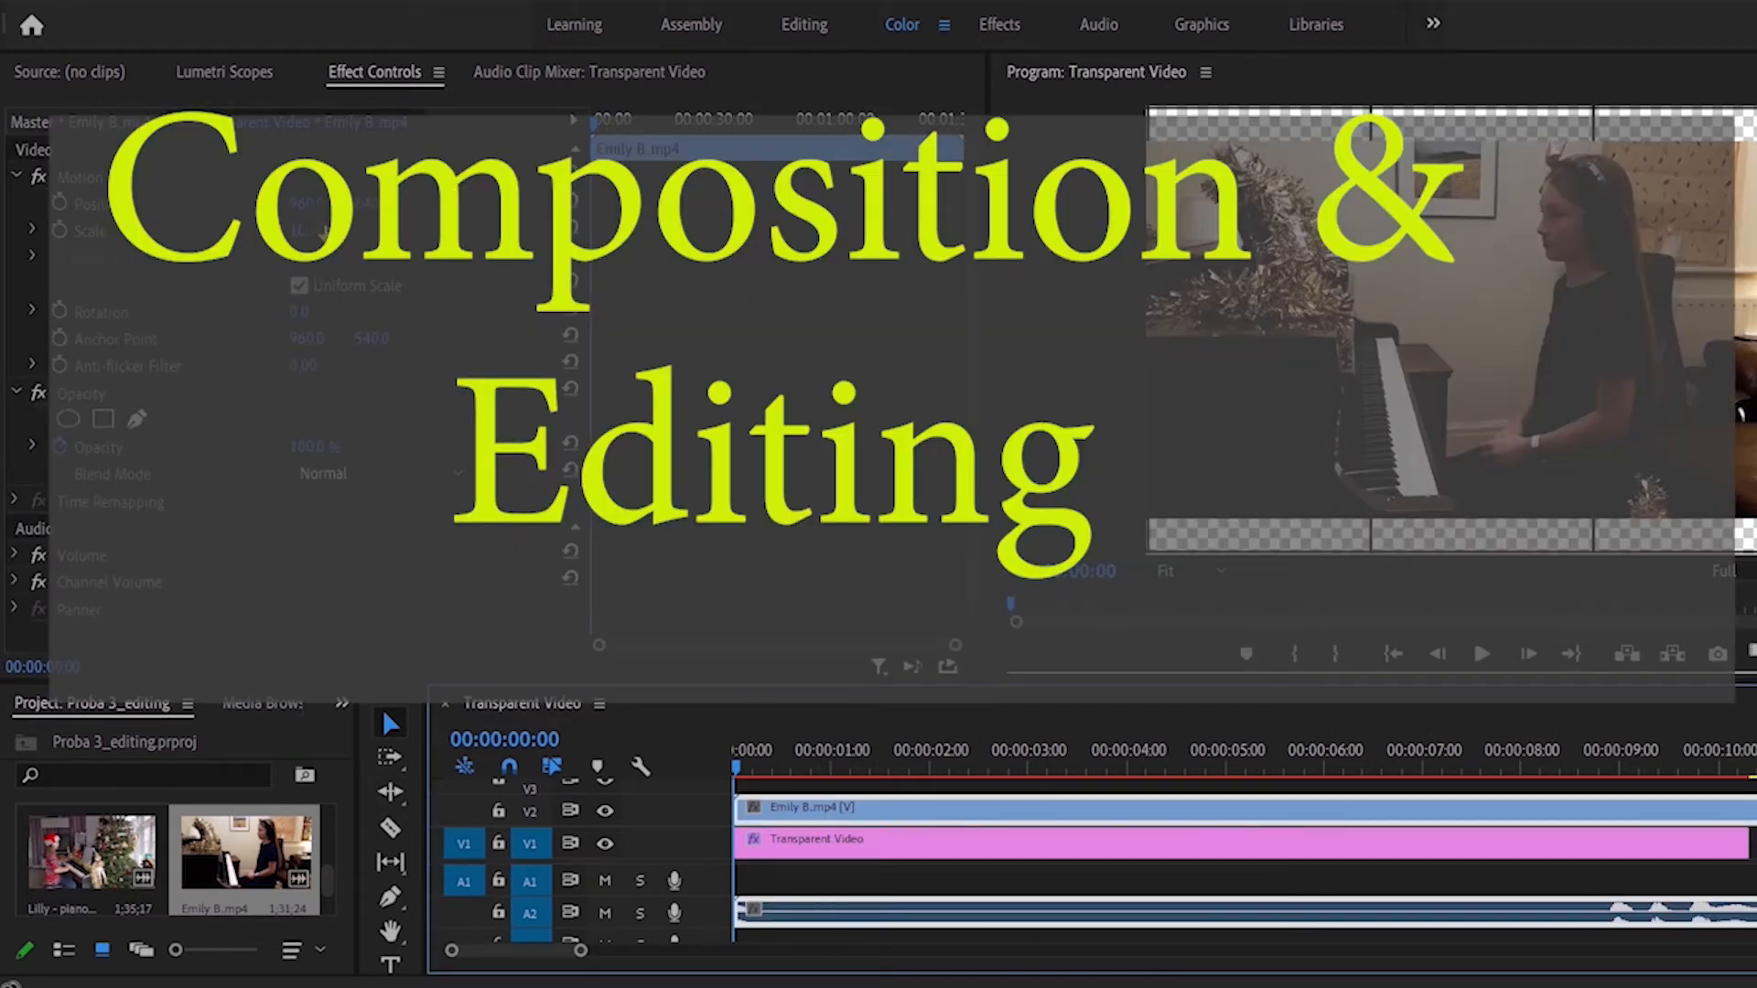
Step: Shrink the piano video on V2 to a scale of 39 so it fills the centre grid cell's height
{"action": "left_click_drag", "start_coordinate": [319, 231], "coordinate": [334, 309]}
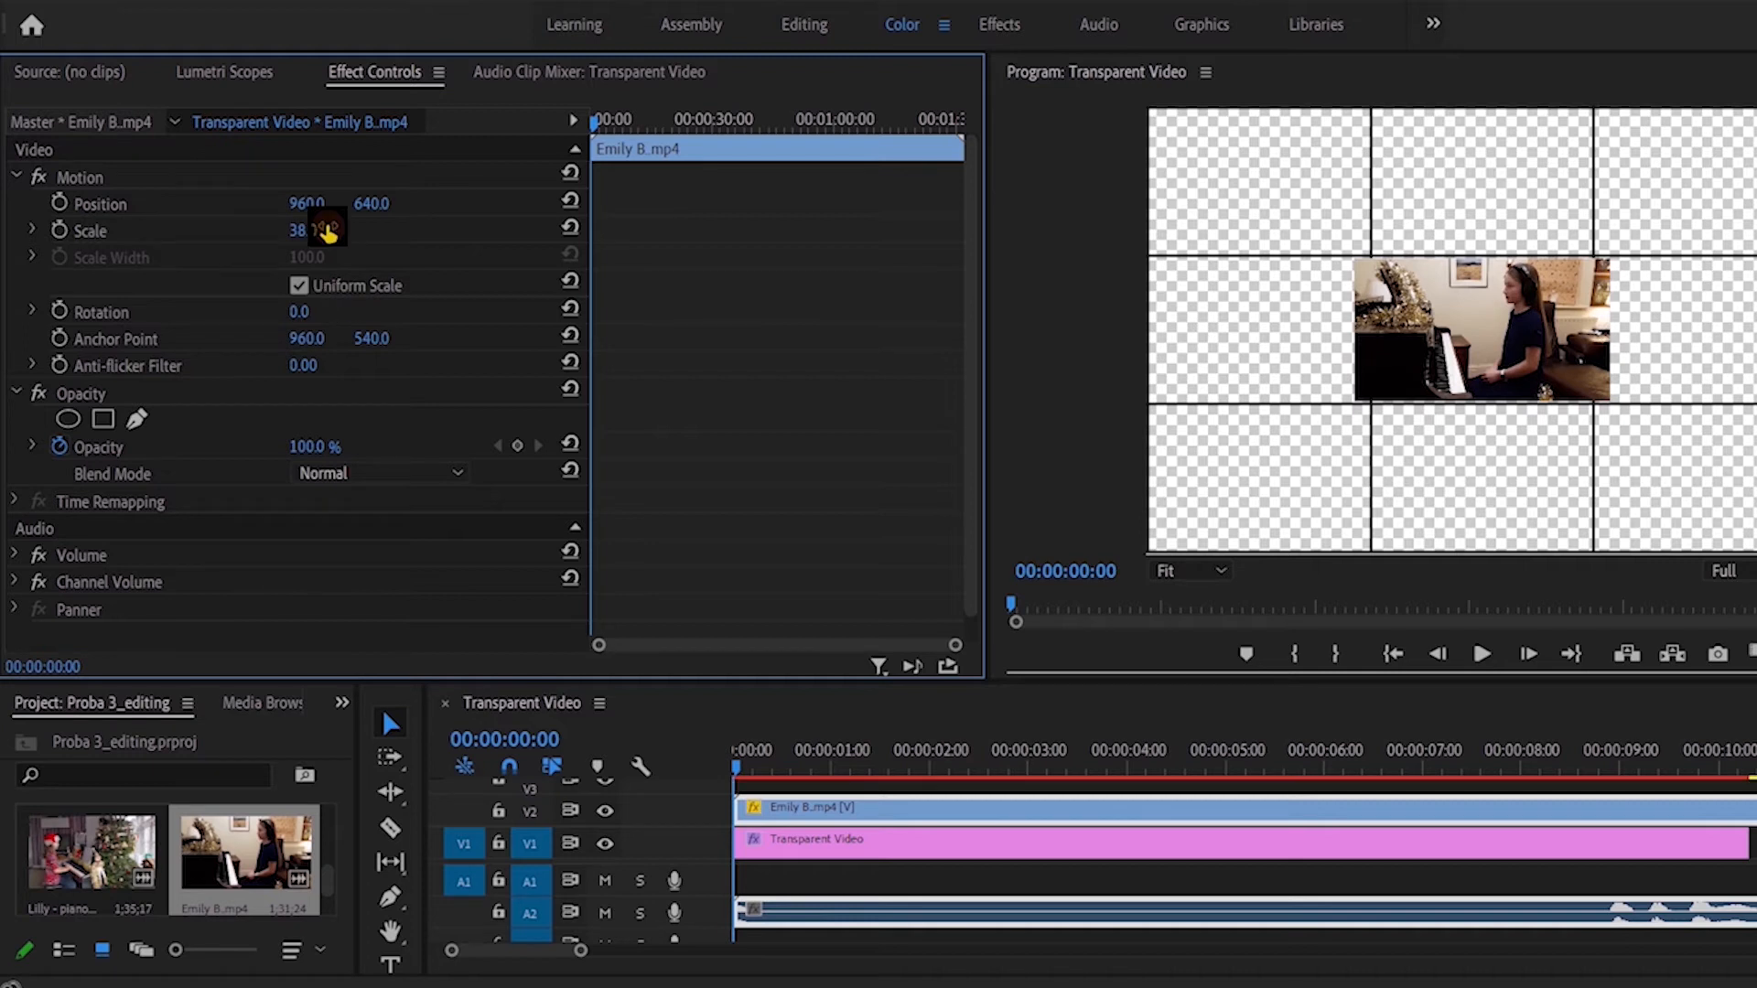
{"action": "left_click", "coordinate": [303, 231]}
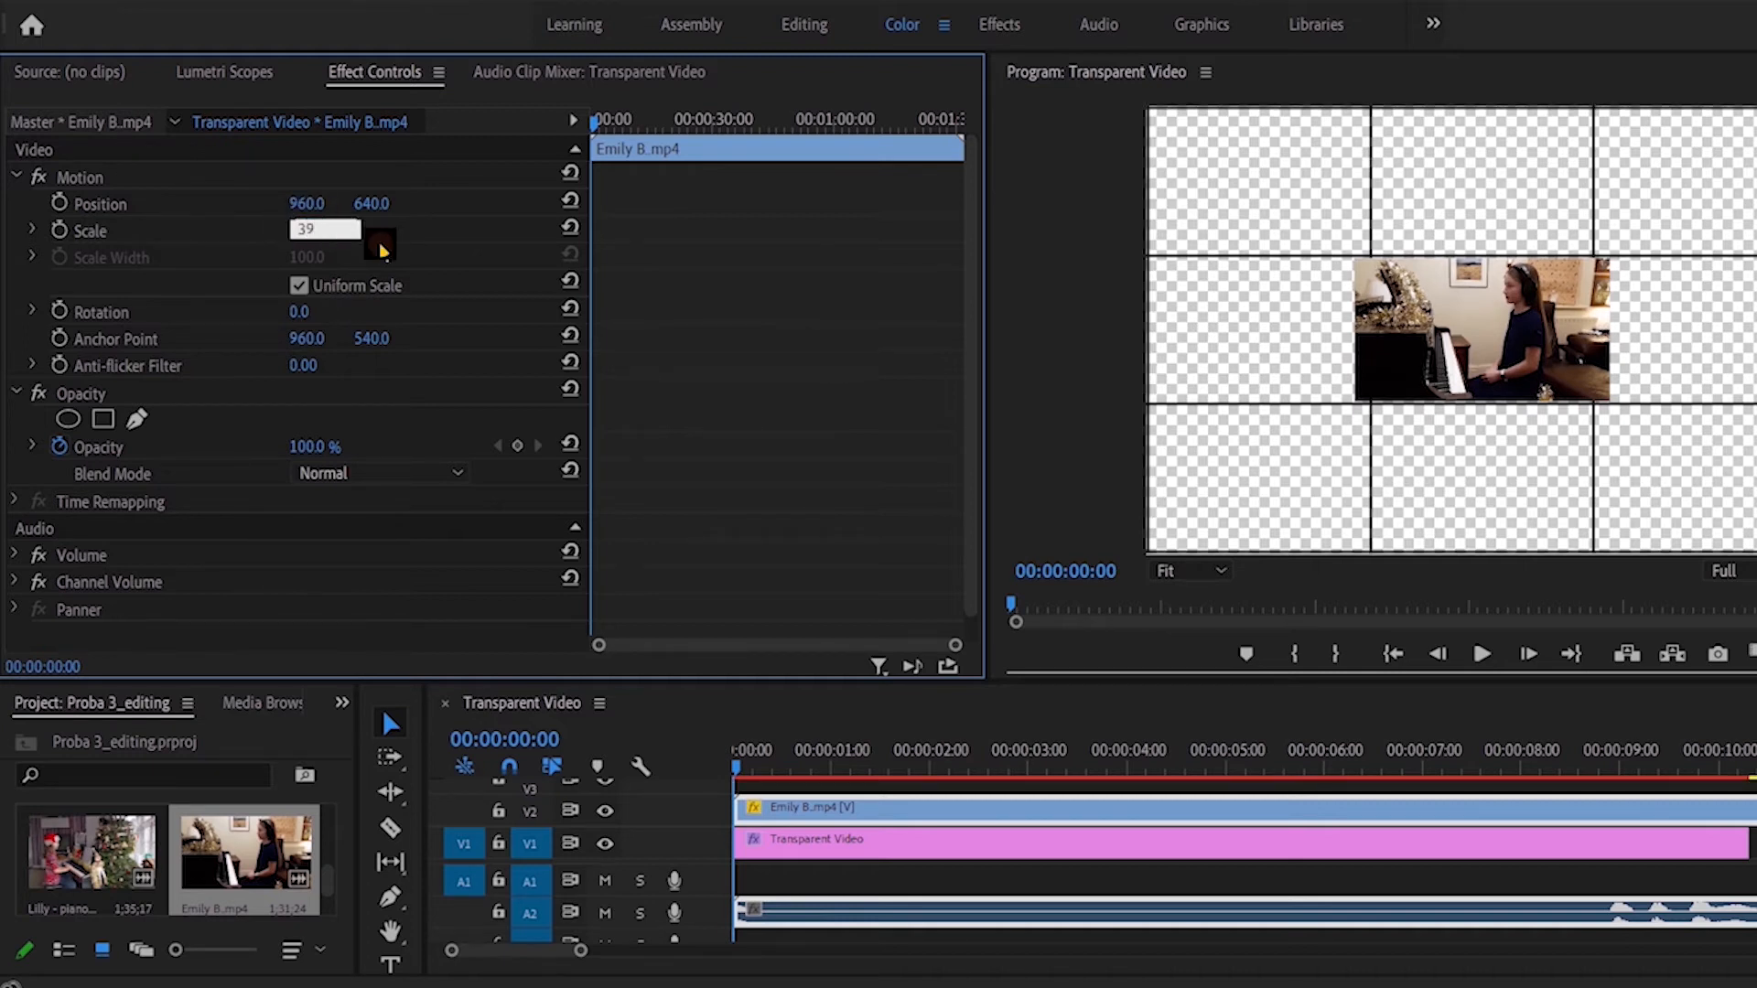
{"action": "type", "text": "39"}
{"action": "key", "text": "Return"}
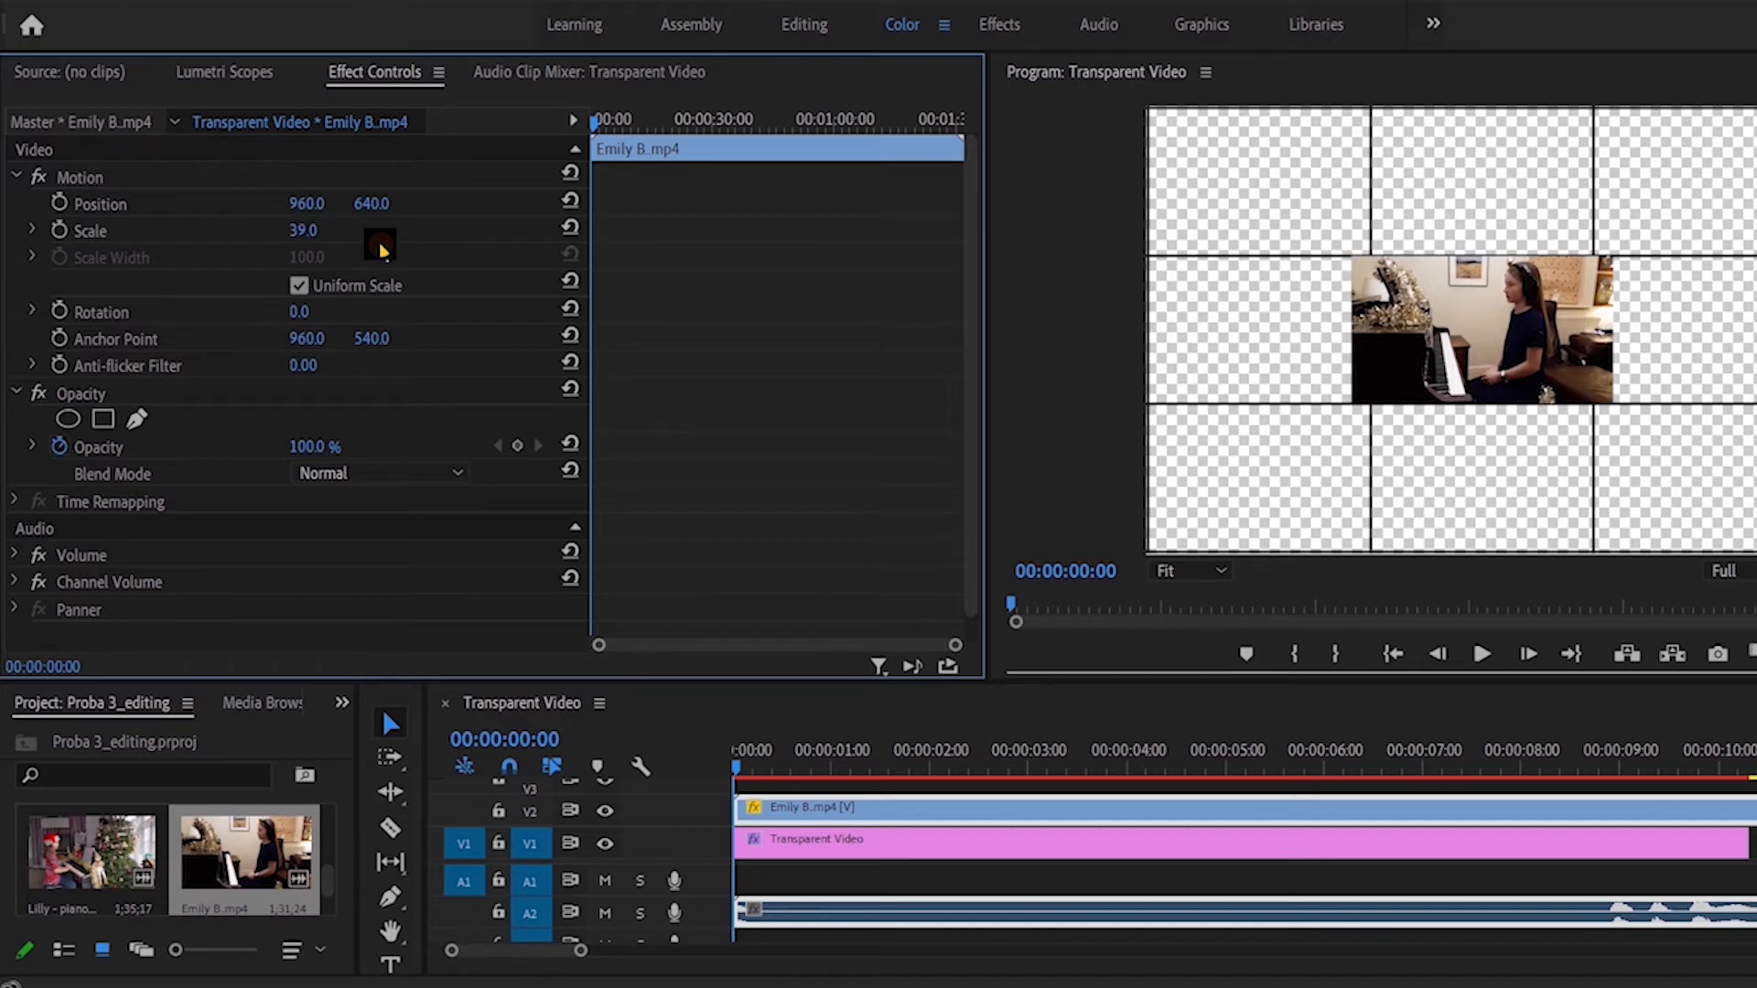
Step: Find the Crop effect by searching for "crop" and apply it to the piano video on V2
{"action": "left_click", "coordinate": [1000, 24]}
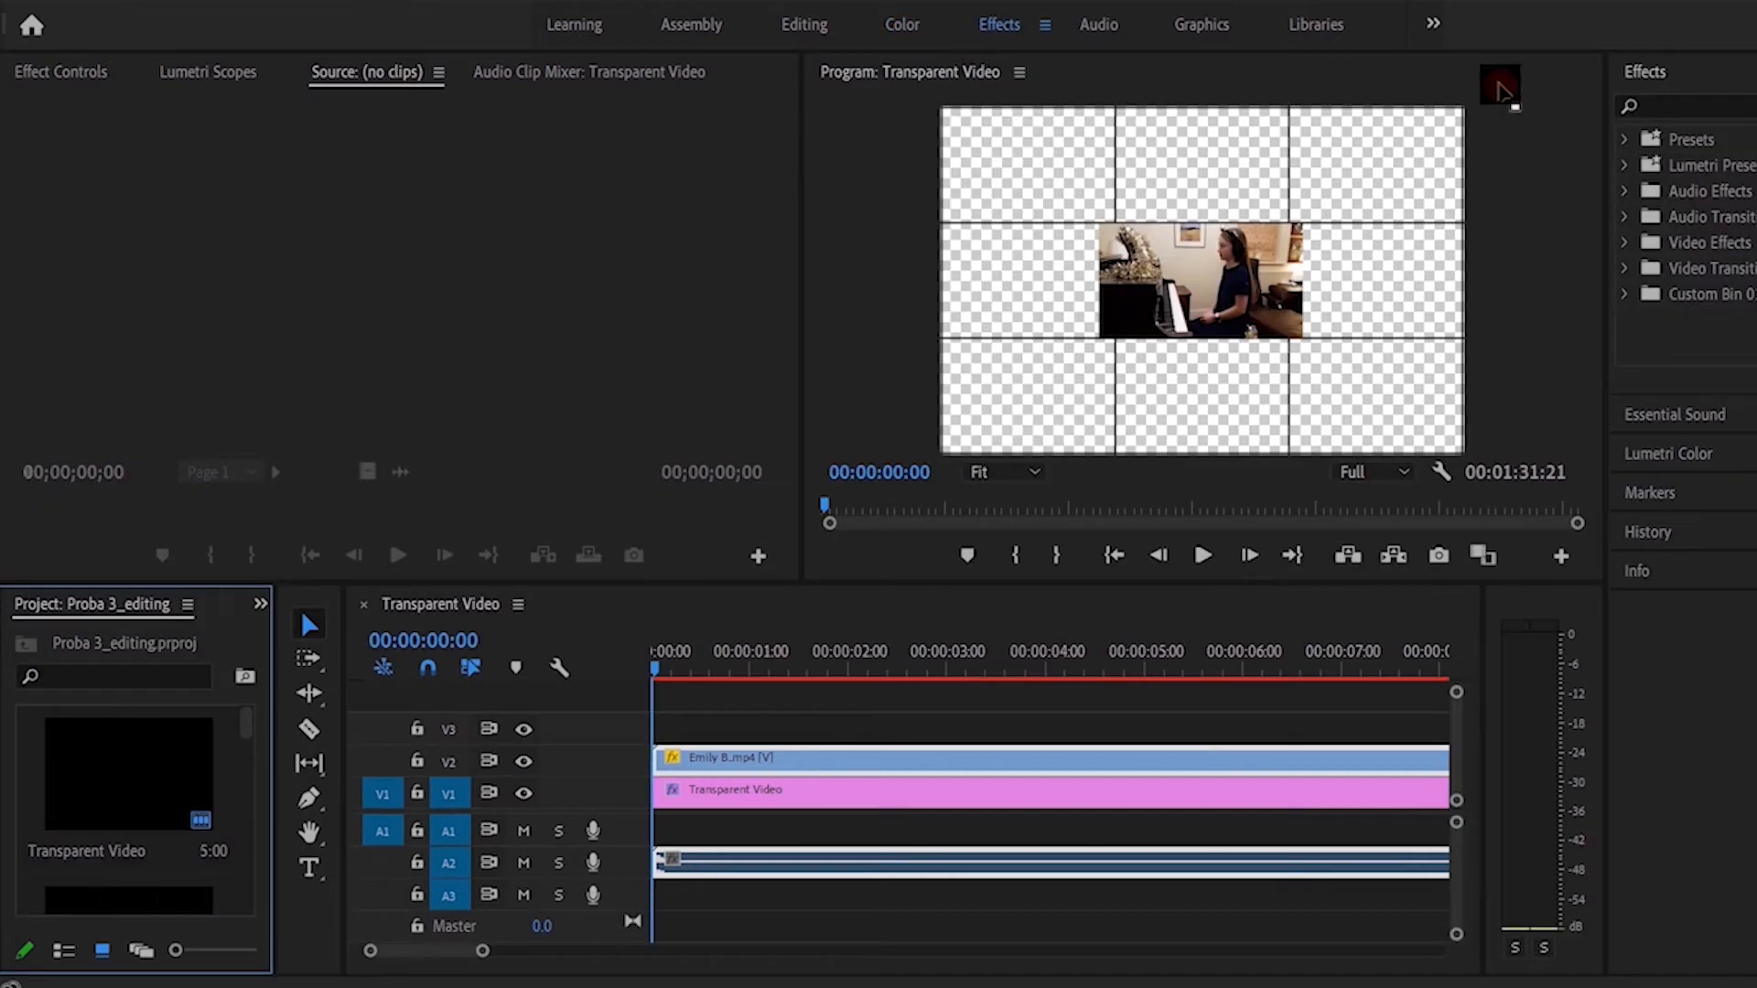
{"action": "left_click", "coordinate": [1704, 108]}
{"action": "type", "text": "crop"}
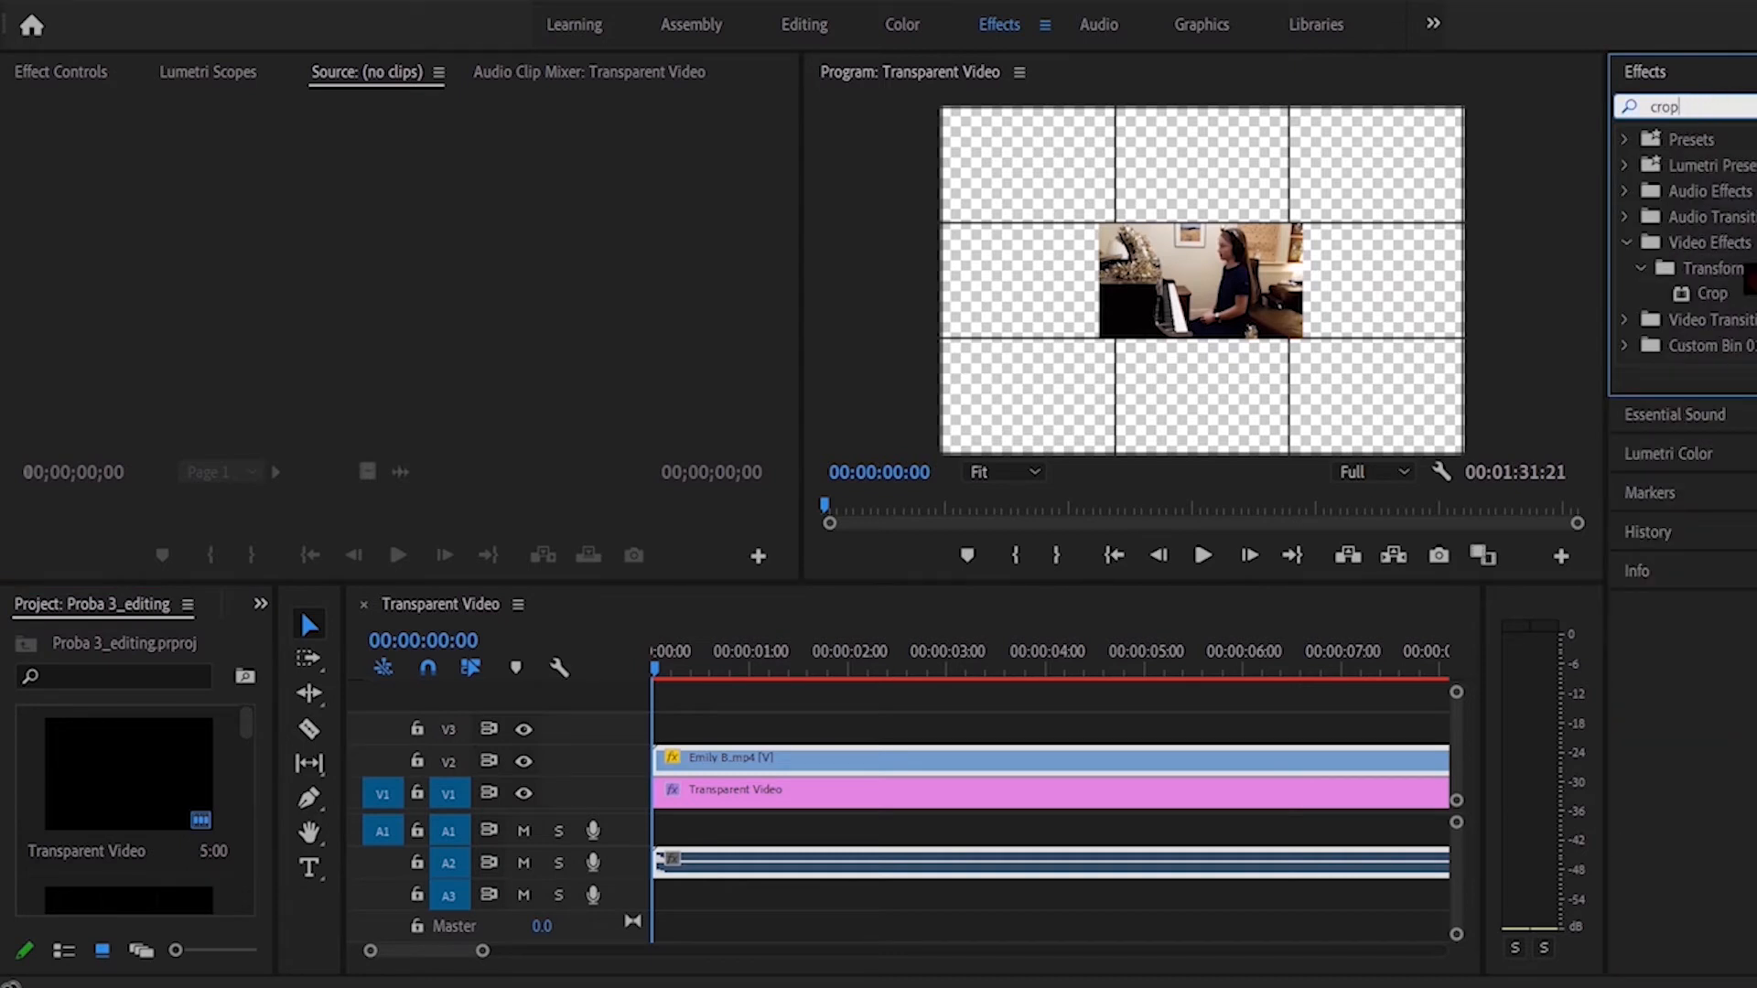
{"action": "left_click", "coordinate": [1724, 296]}
{"action": "left_click_drag", "start_coordinate": [1735, 299], "coordinate": [944, 760]}
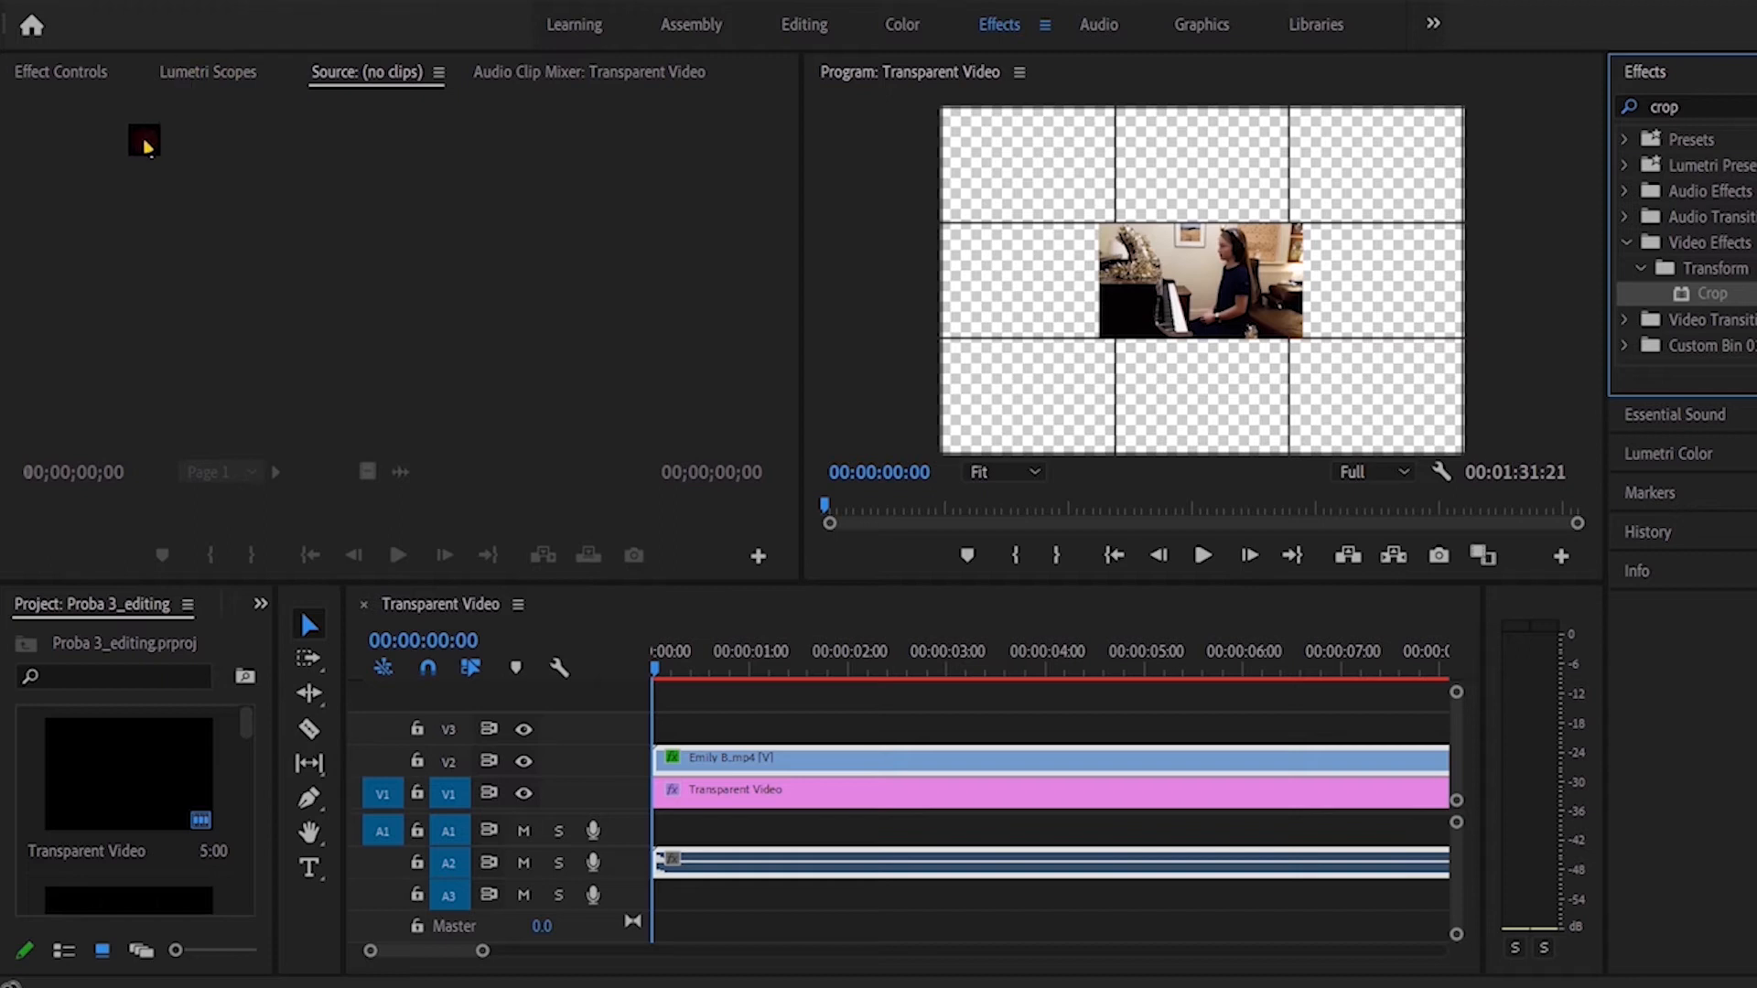
Step: Crop the left side of the V2 clip by 5%, 7%, 8% and finally 8.5% to meet the cell's edge
{"action": "left_click", "coordinate": [70, 81]}
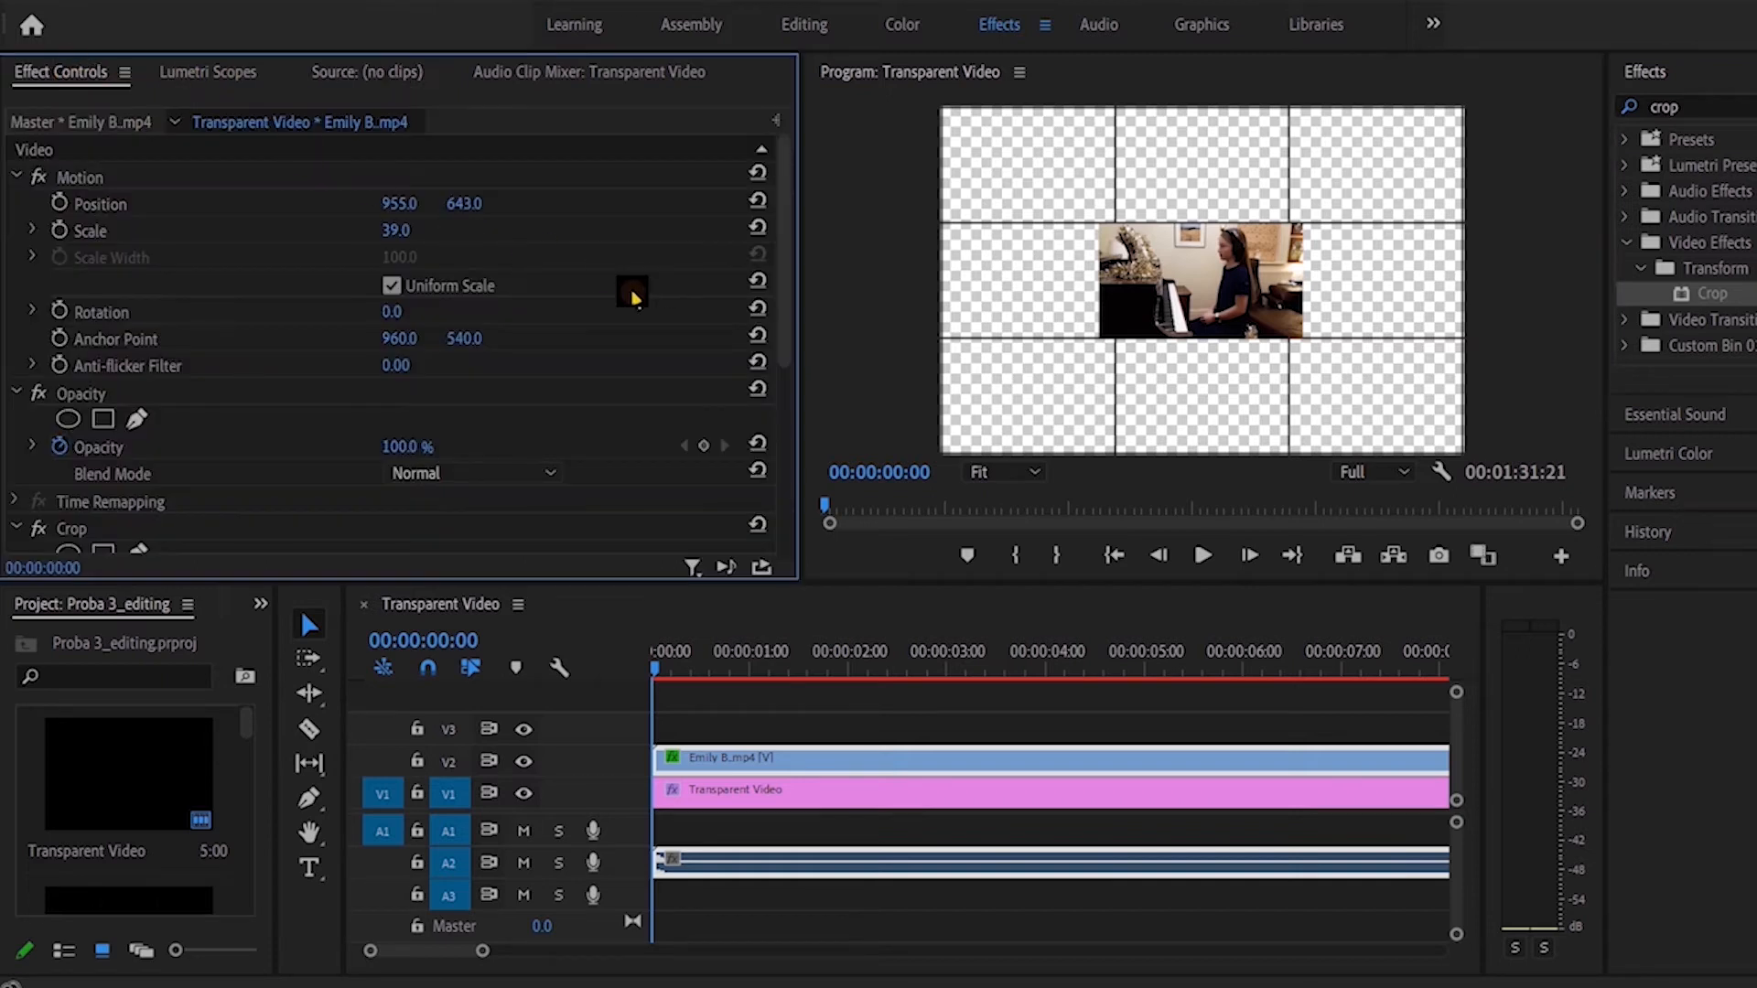
{"action": "scroll", "coordinate": [634, 298], "scroll_direction": "down", "scroll_amount": 1}
{"action": "scroll", "coordinate": [634, 297], "scroll_direction": "down", "scroll_amount": 5}
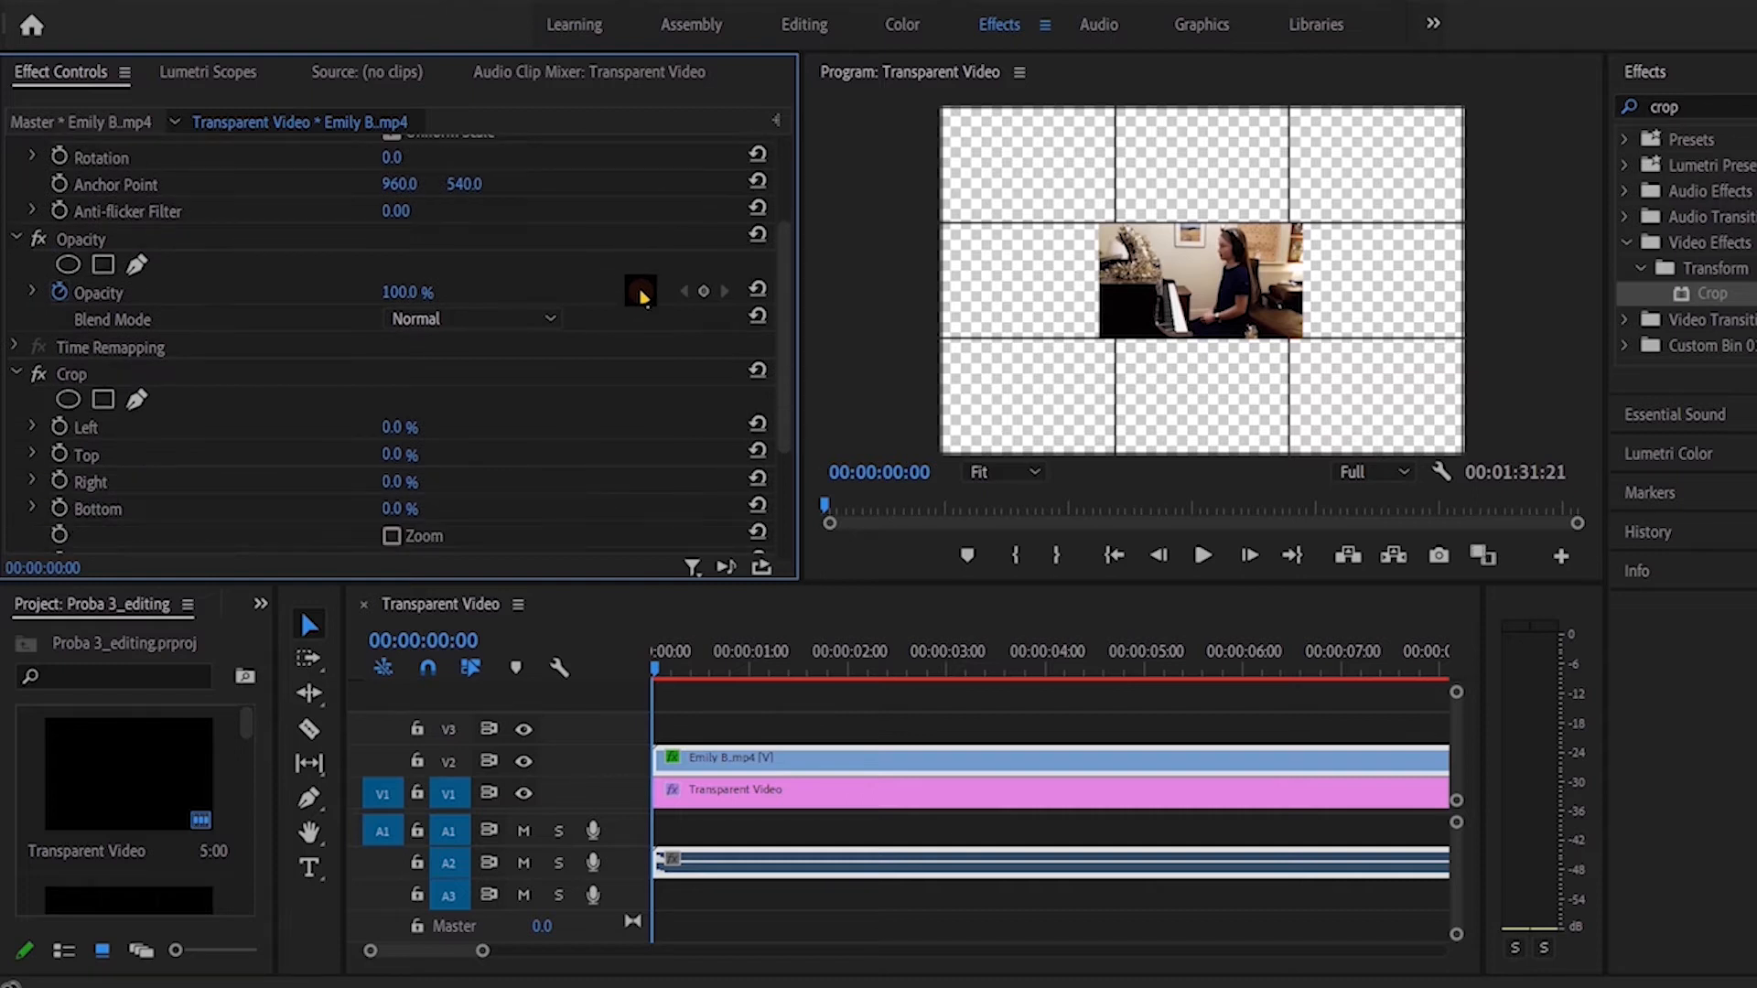
{"action": "left_click", "coordinate": [396, 429]}
{"action": "key", "text": "Return"}
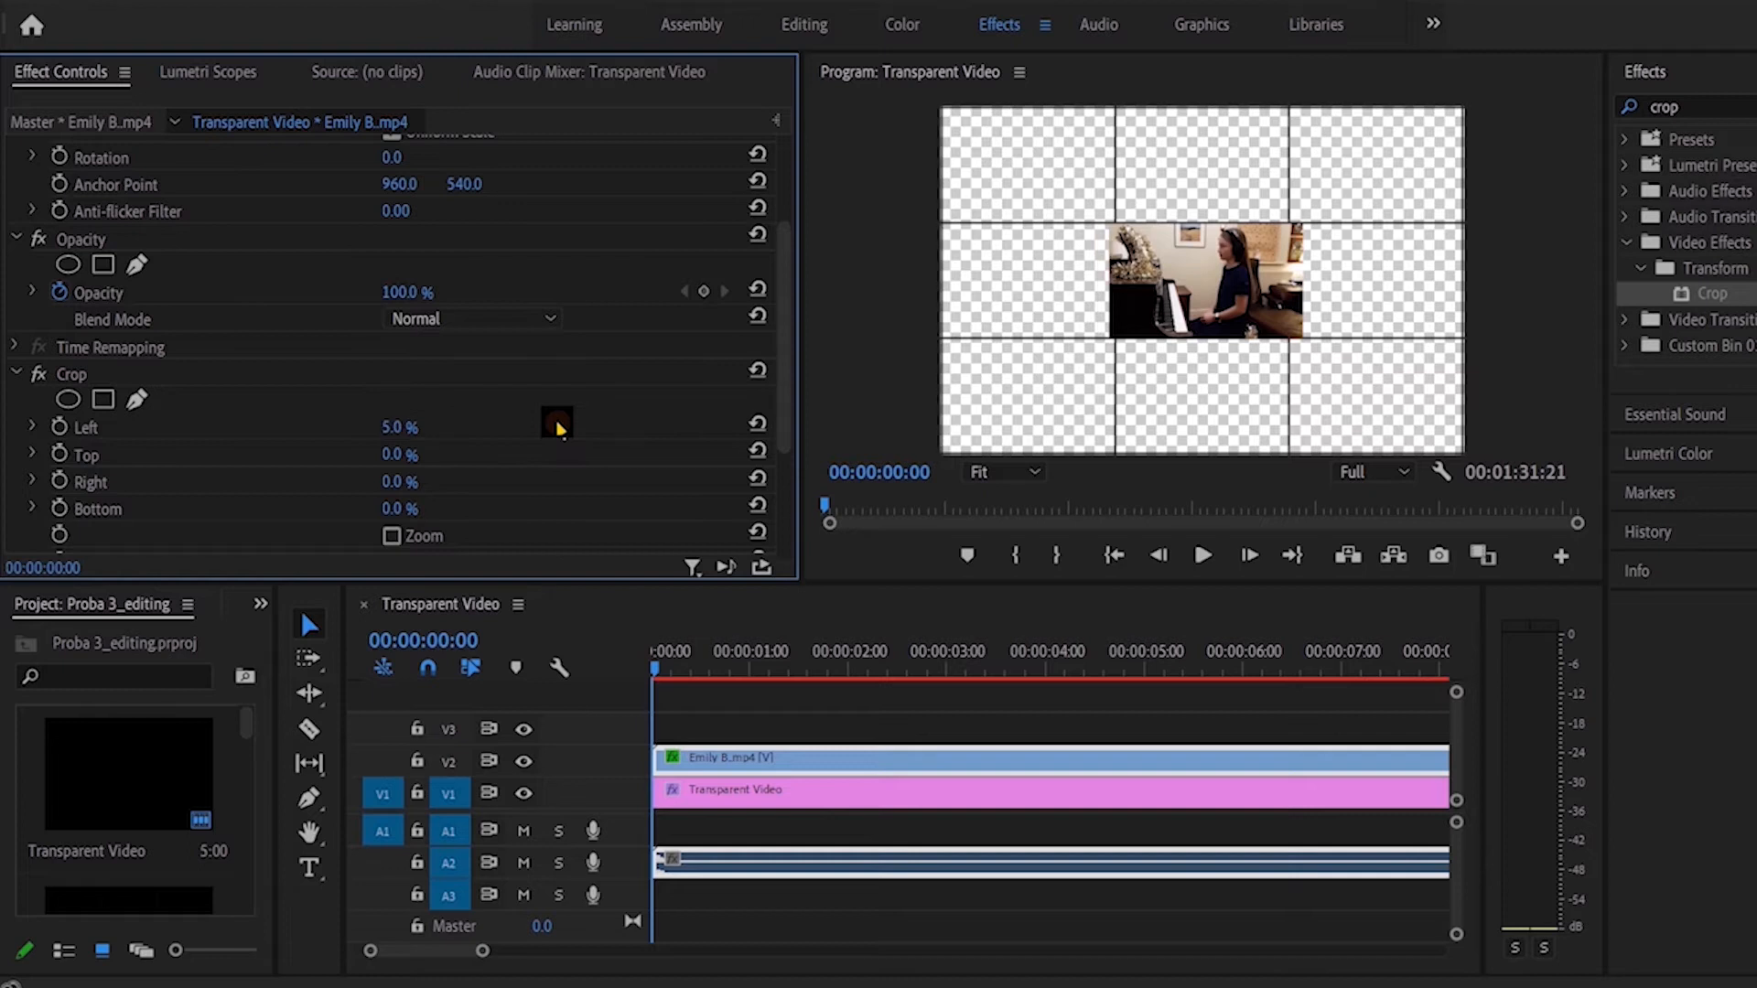
{"action": "left_click", "coordinate": [413, 426]}
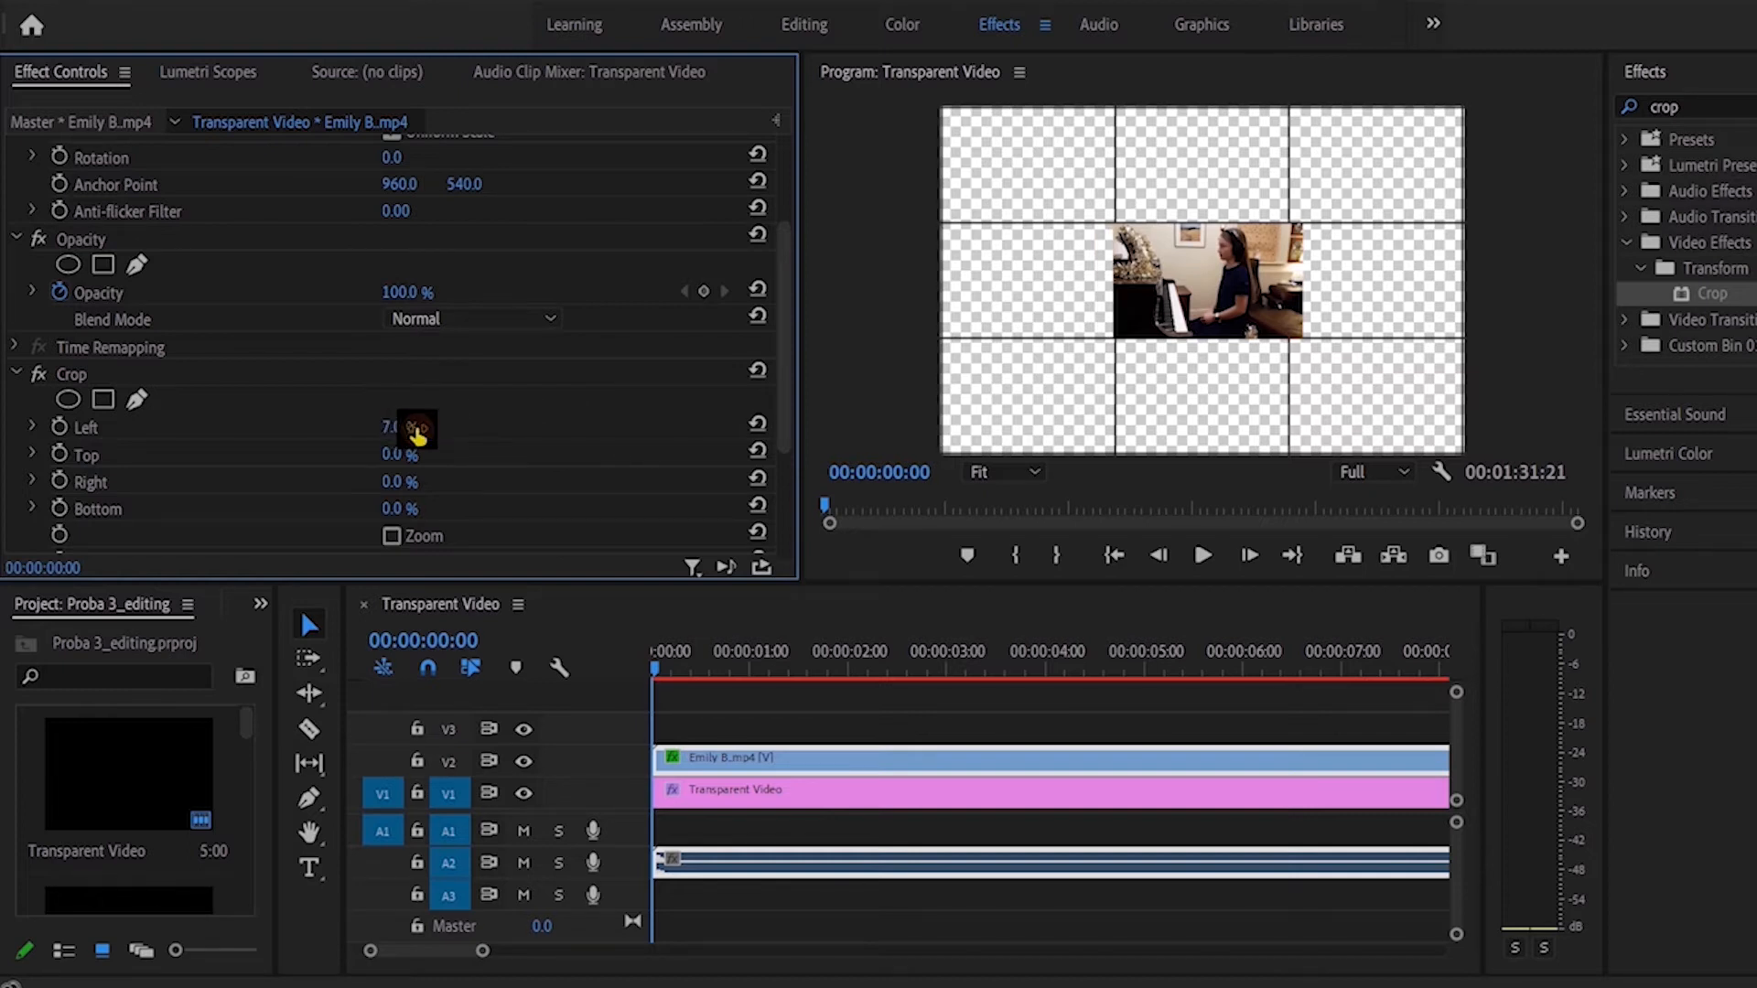
{"action": "left_click", "coordinate": [416, 428]}
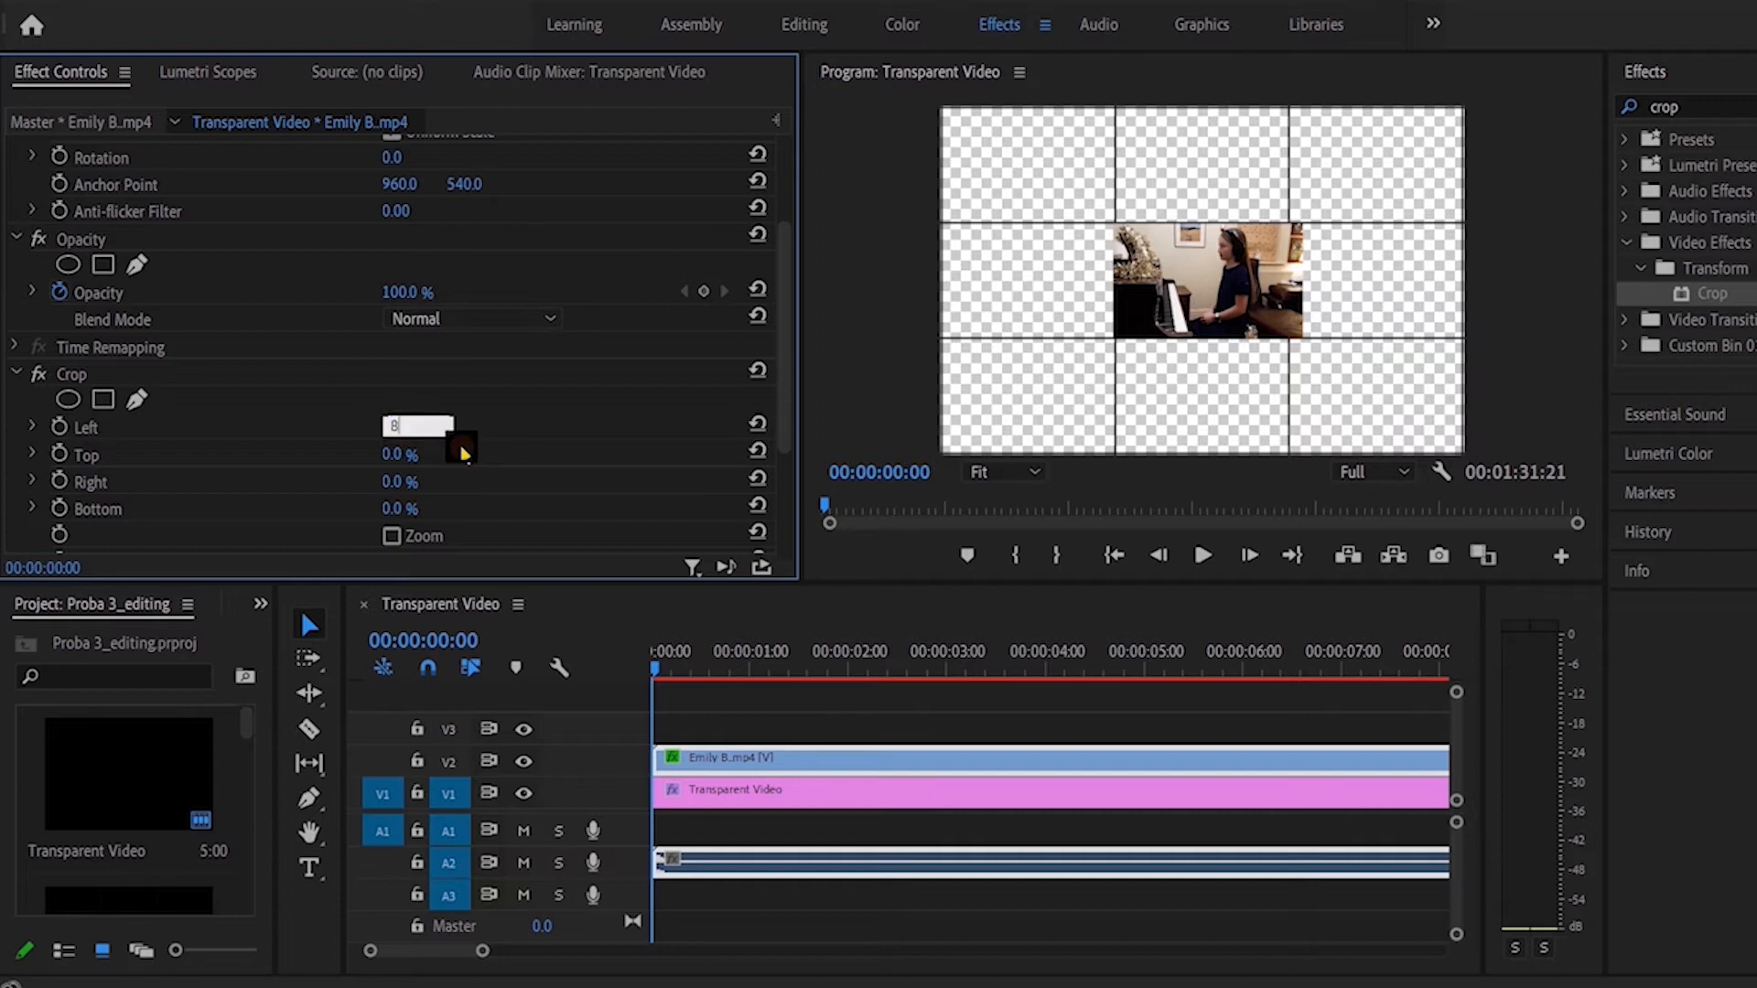
{"action": "key", "text": "Return"}
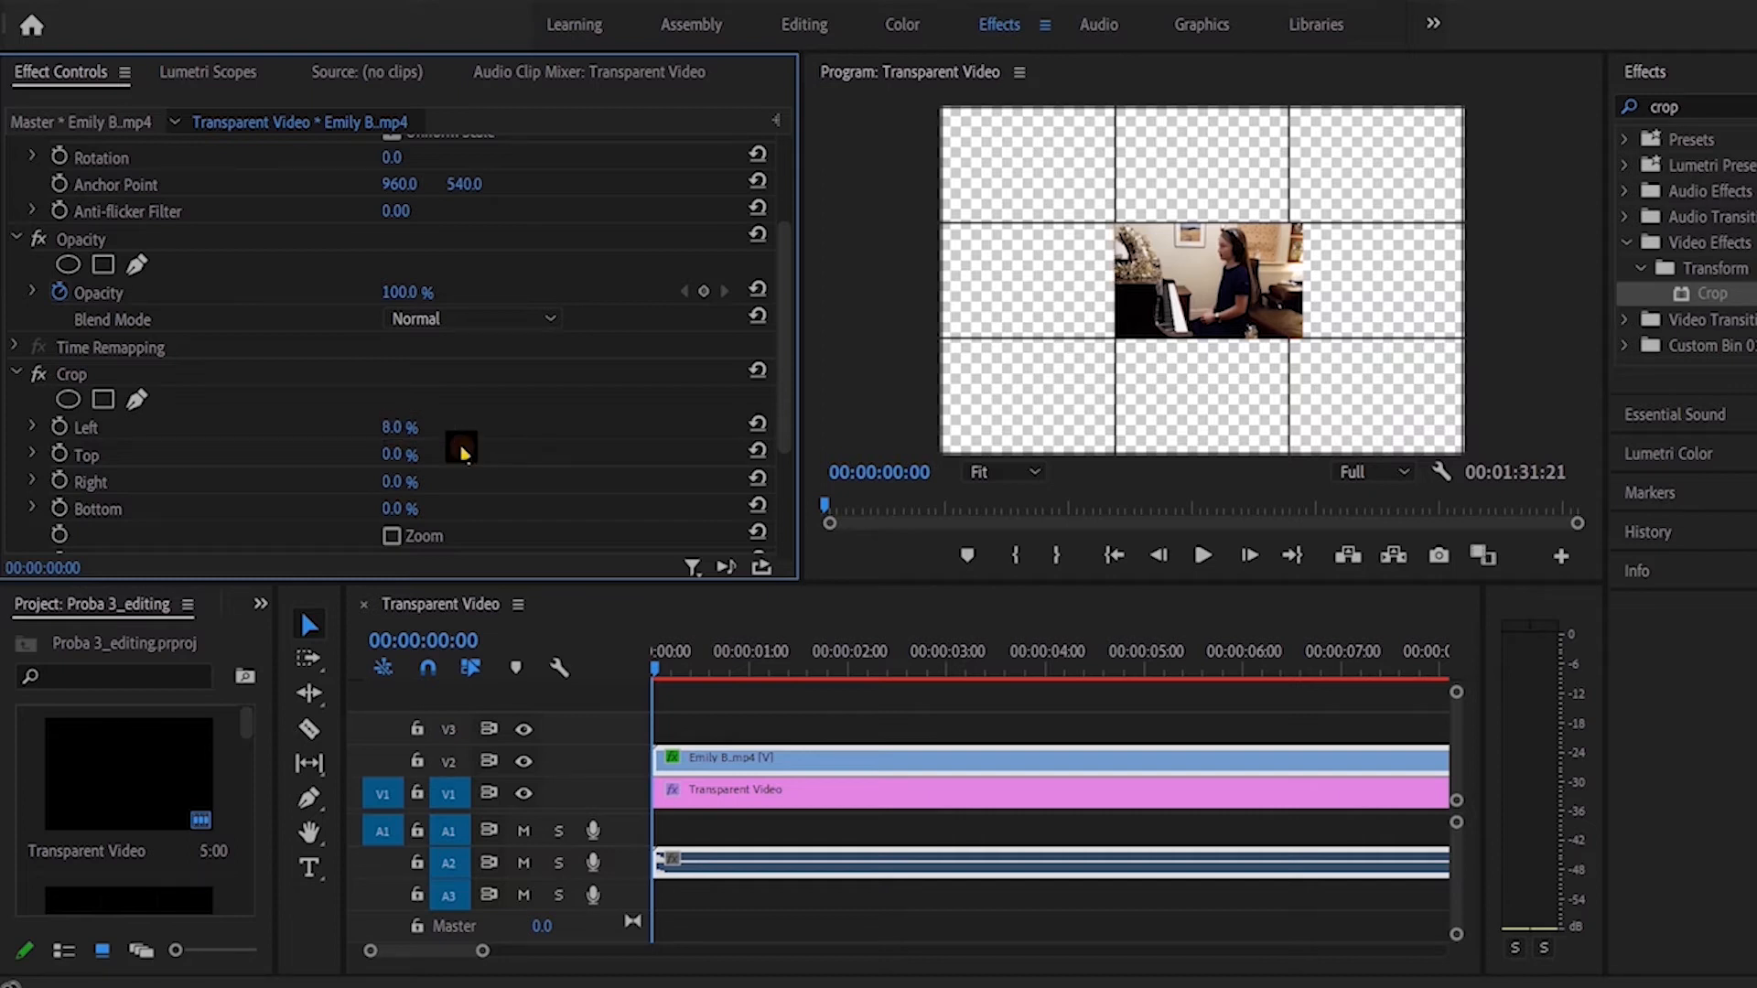
{"action": "left_click", "coordinate": [417, 426]}
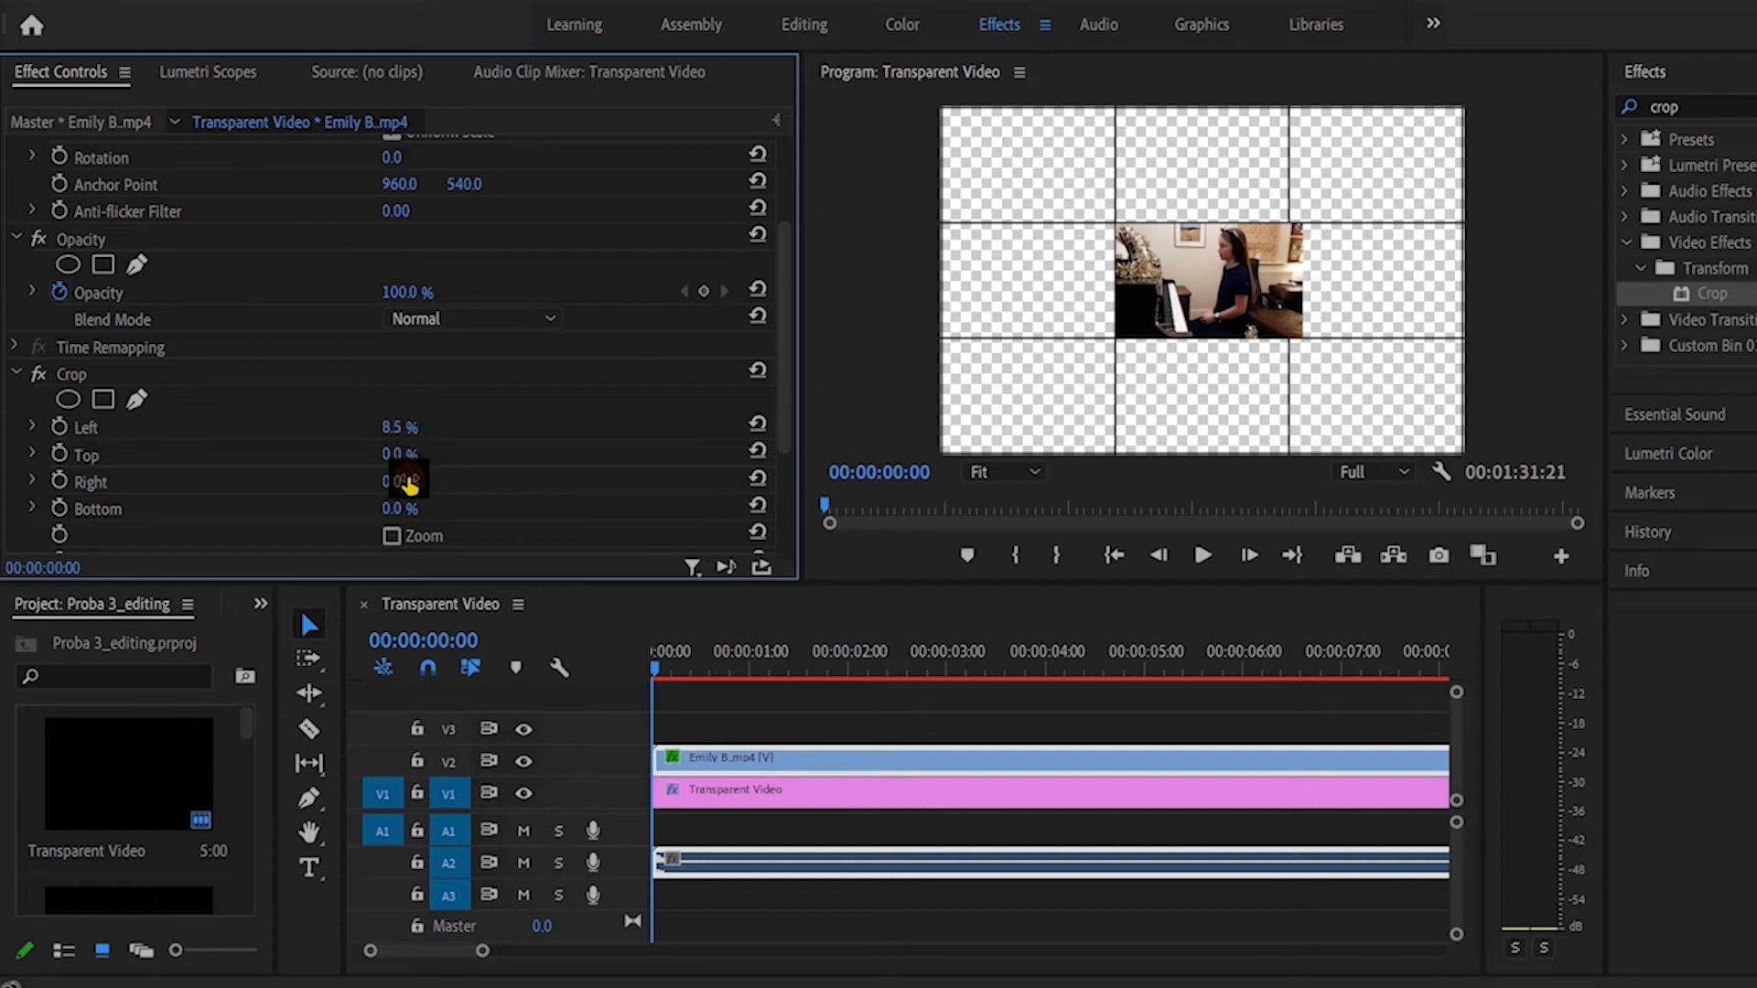
Step: Crop the right side of the V2 clip by 4% and finally 7.5%
{"action": "type", "text": "4"}
{"action": "left_click", "coordinate": [489, 506]}
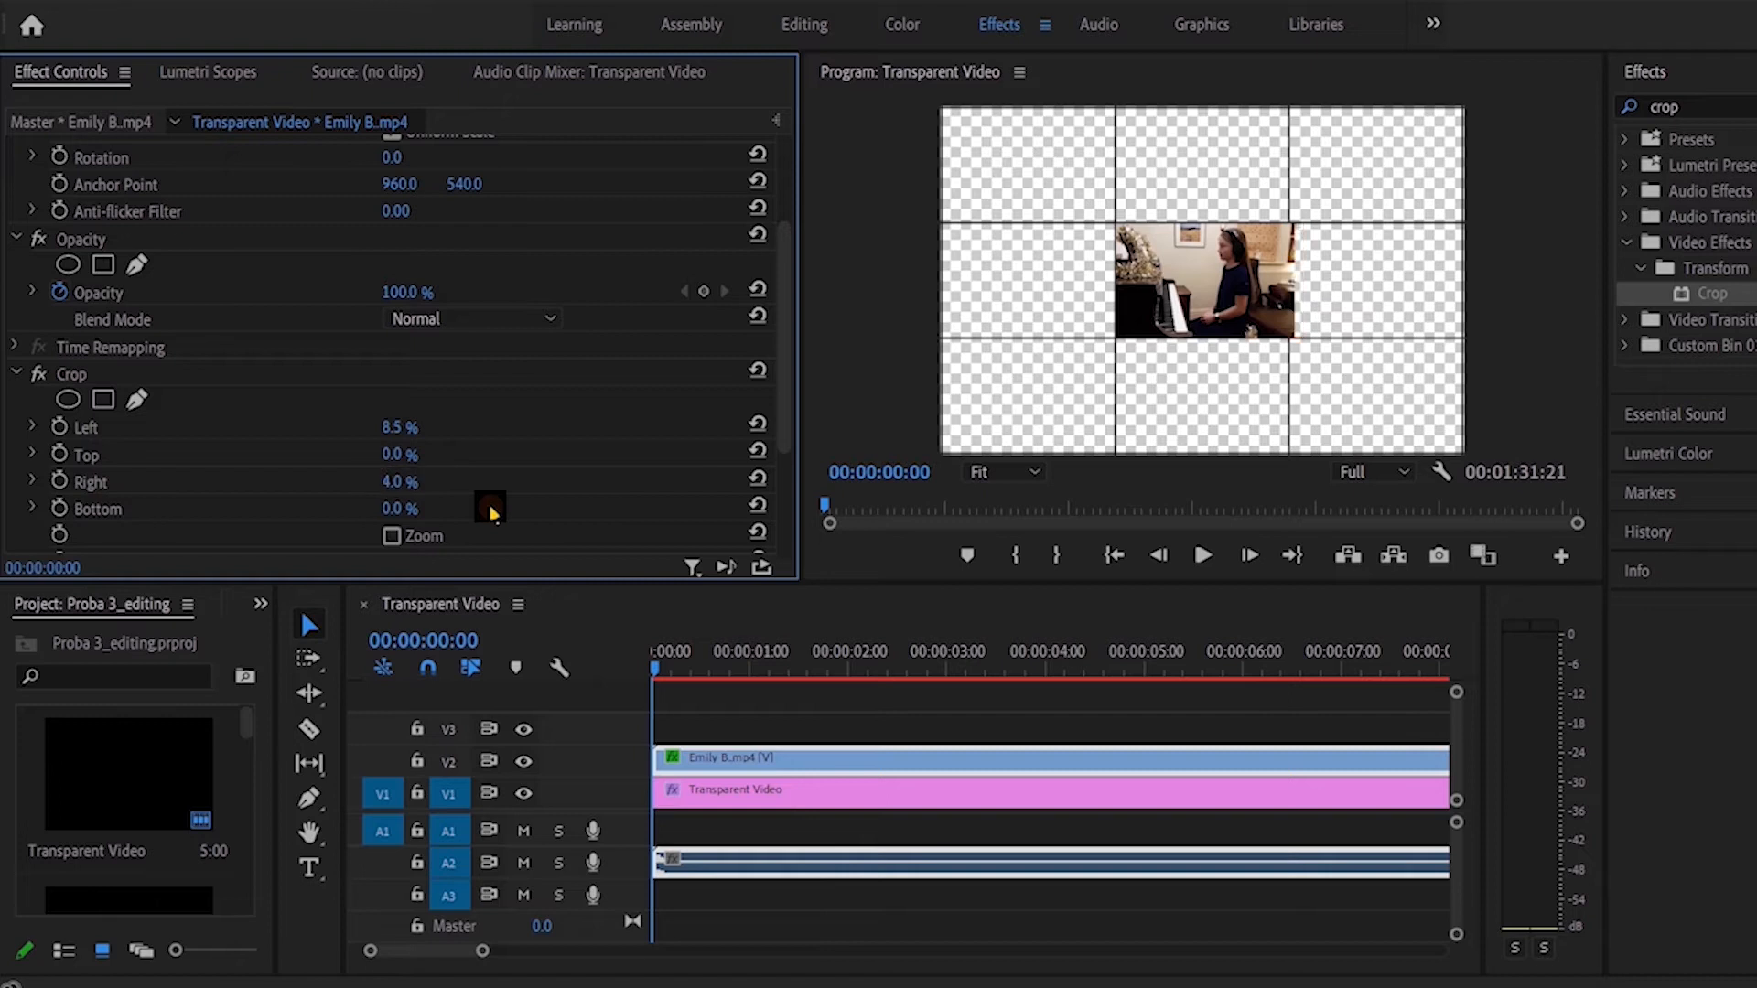
{"action": "left_click", "coordinate": [408, 483]}
{"action": "type", "text": "7.5"}
Step: Place the second imported piano video on track V3 at 00:00:00:00 and select the clip
{"action": "left_click_drag", "start_coordinate": [245, 723], "coordinate": [245, 753]}
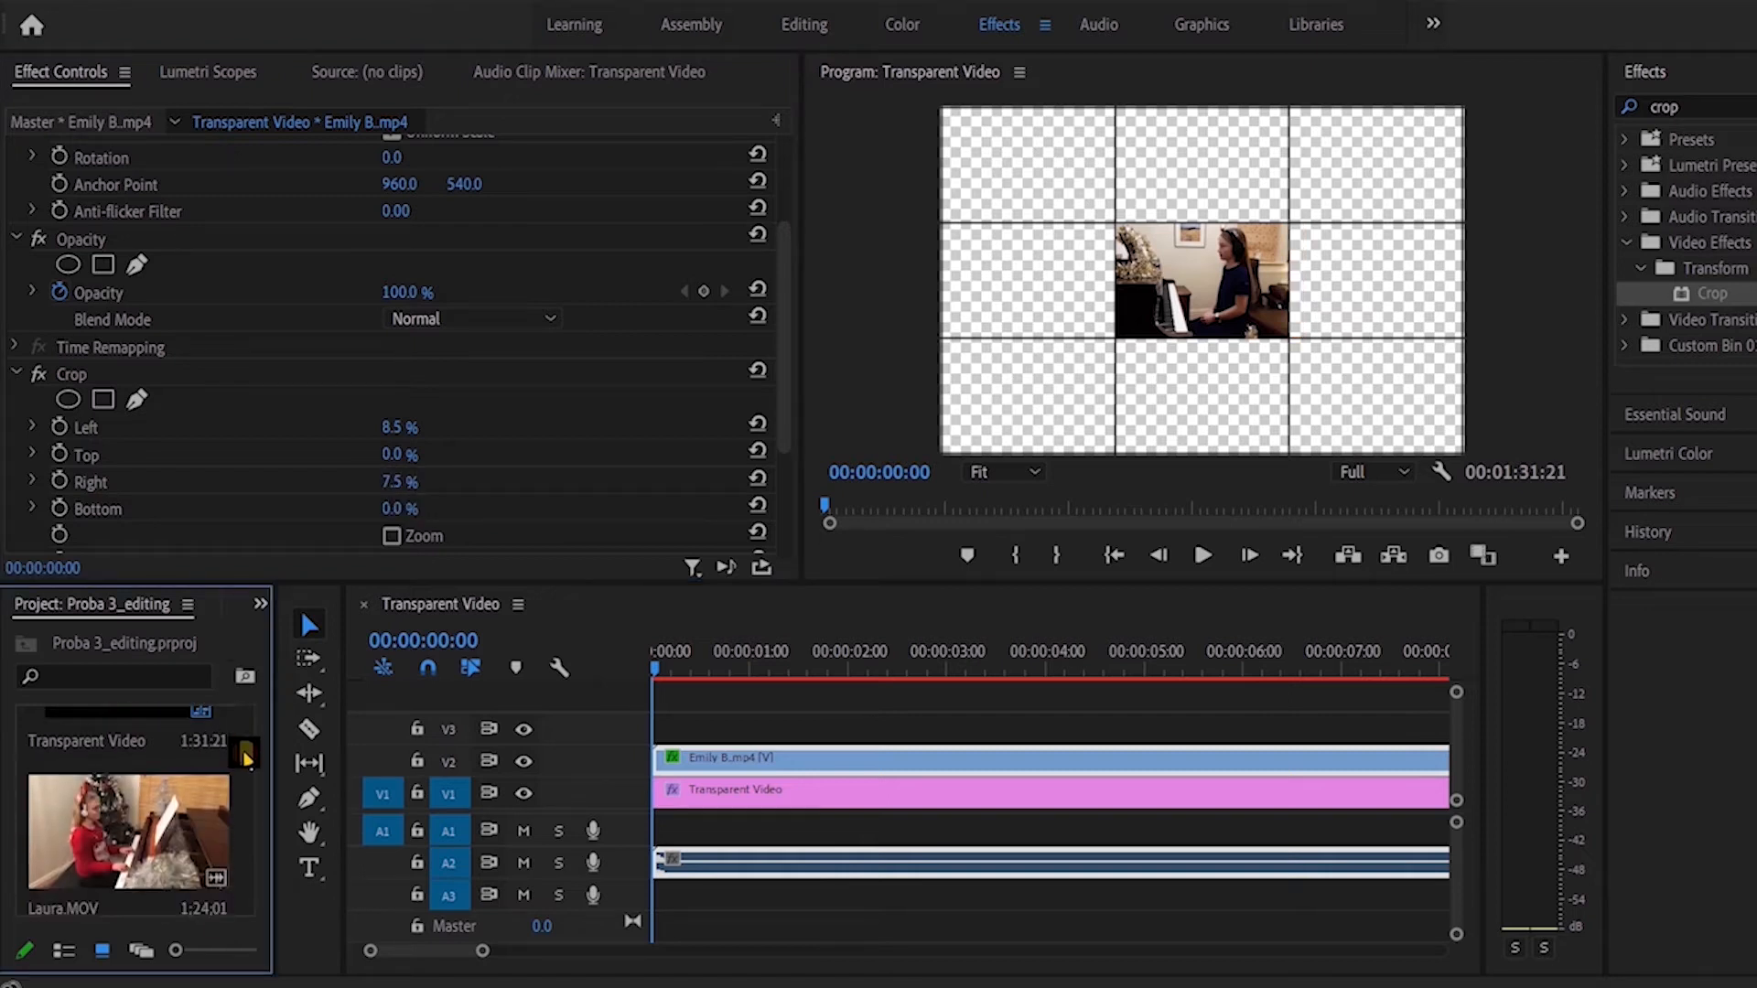
{"action": "left_click_drag", "start_coordinate": [168, 807], "coordinate": [870, 732]}
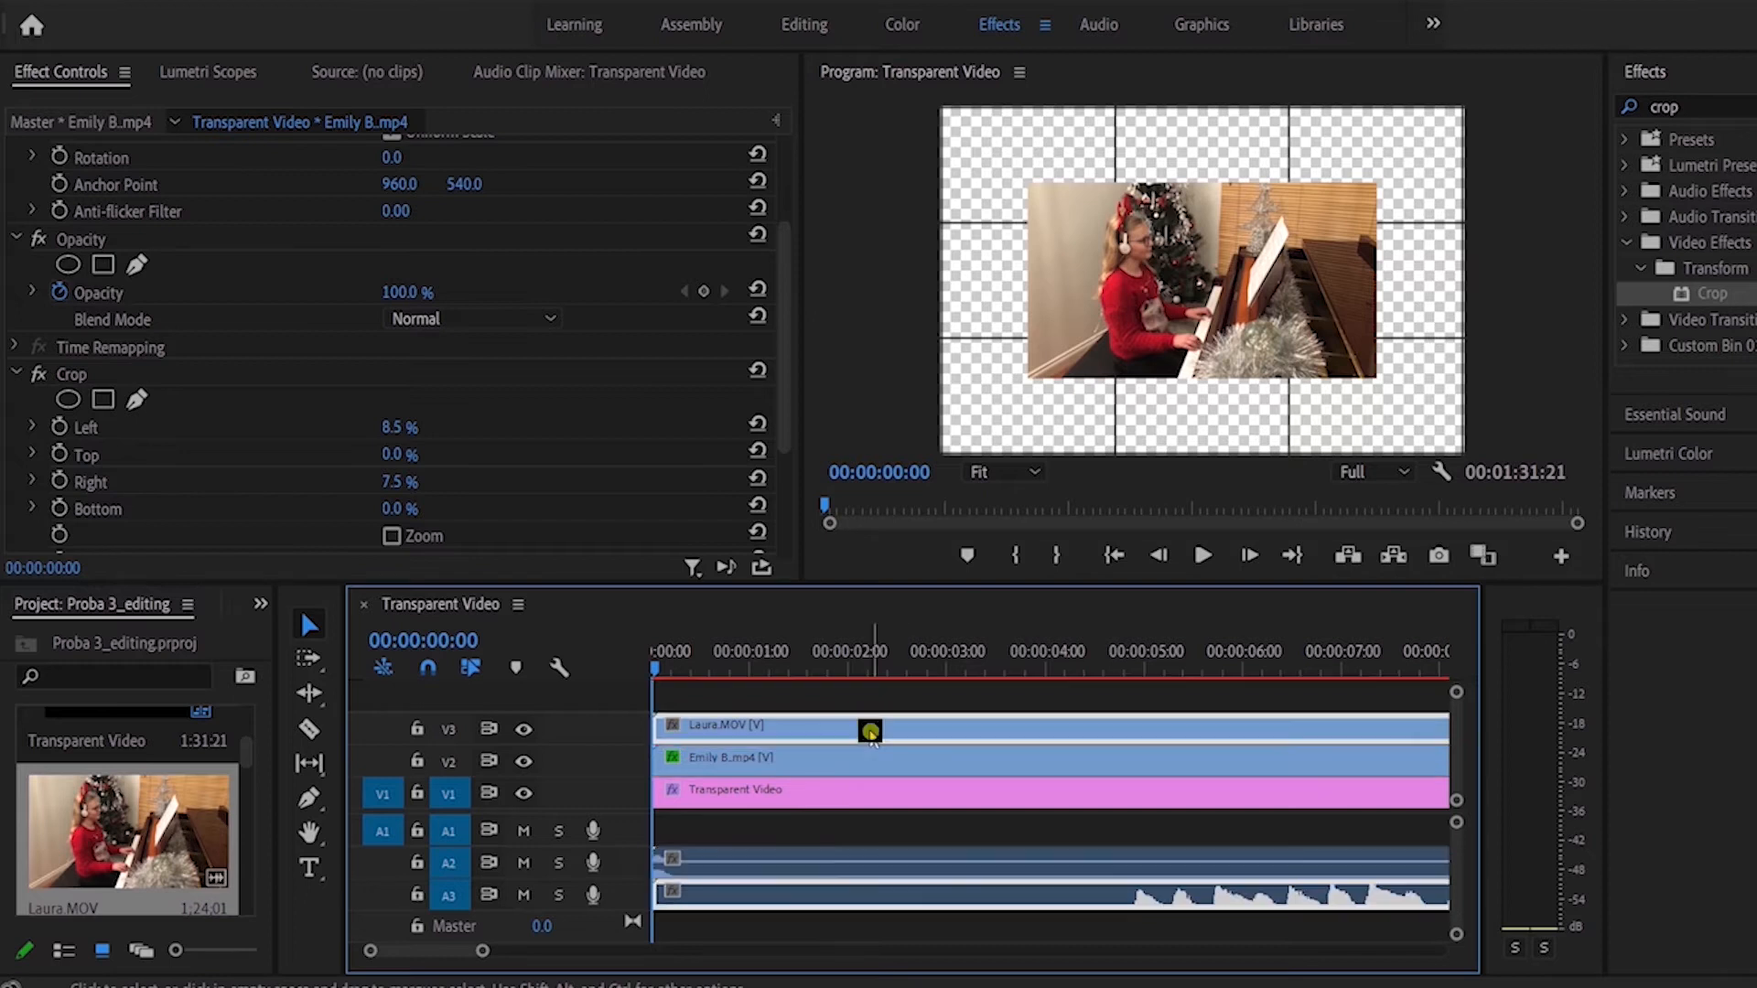
{"action": "left_click", "coordinate": [870, 732]}
Step: Scale the V3 clip to 40, 50 and finally 58, and position it at 1590, 639 in the middle-right grid cell
{"action": "left_click", "coordinate": [404, 230]}
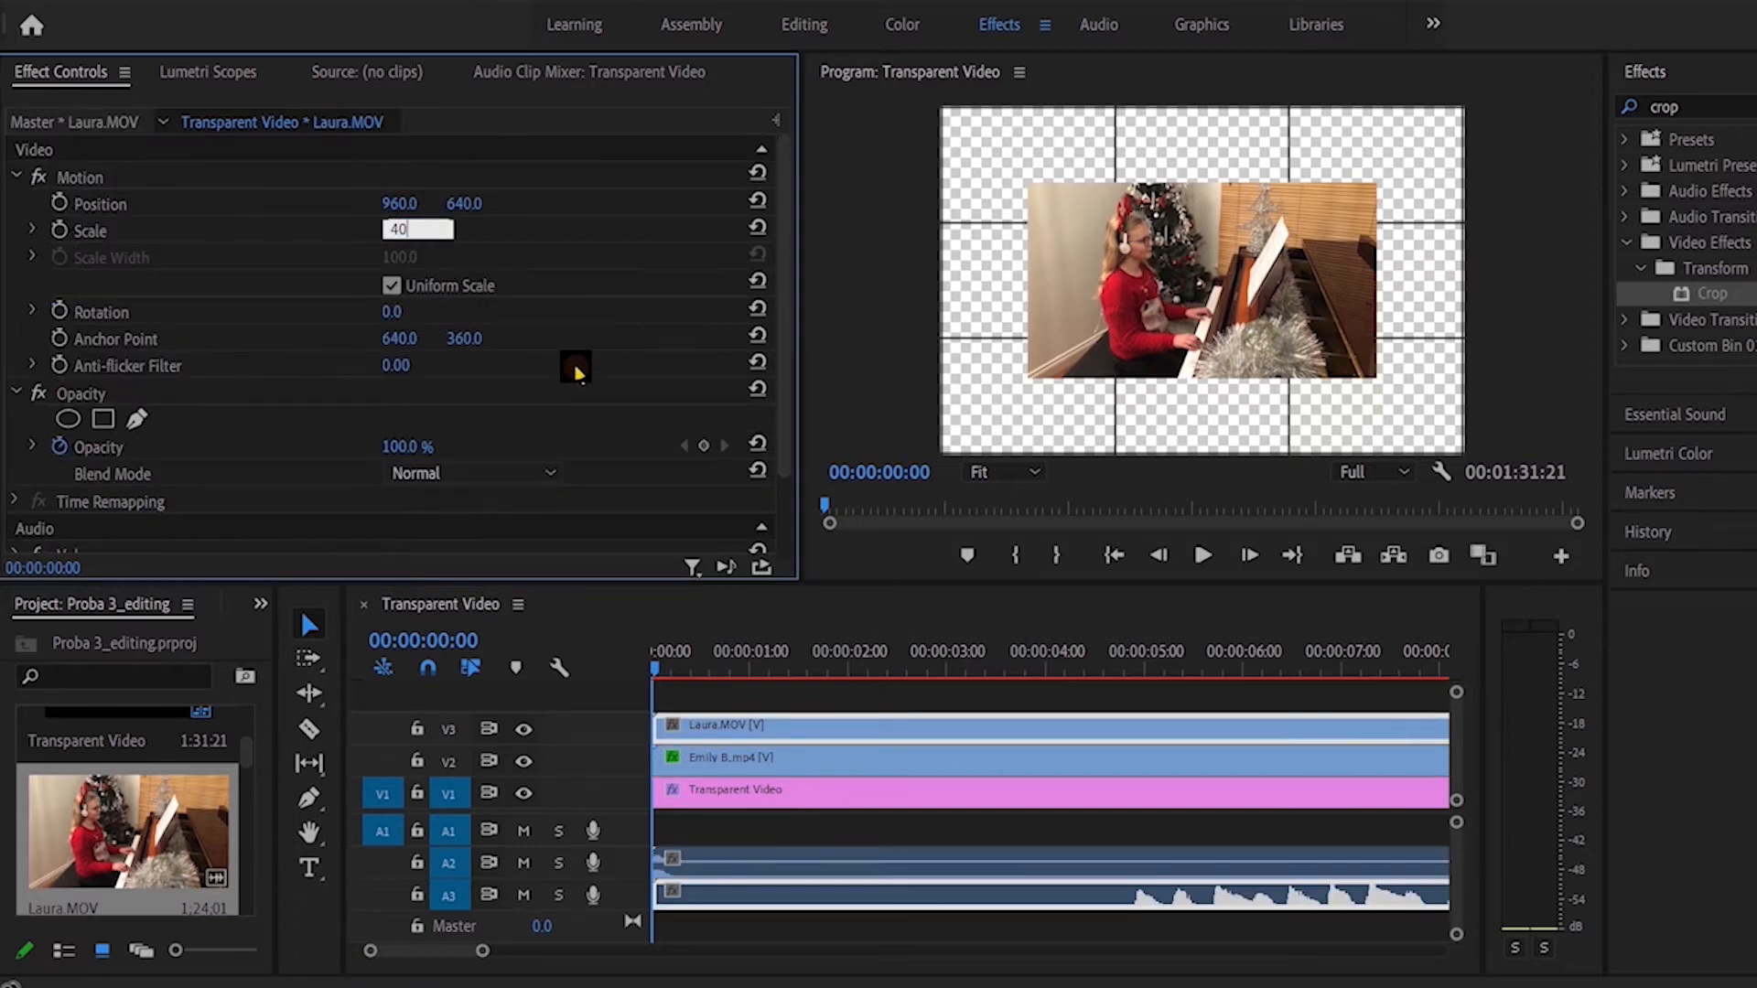
{"action": "key", "text": "Return"}
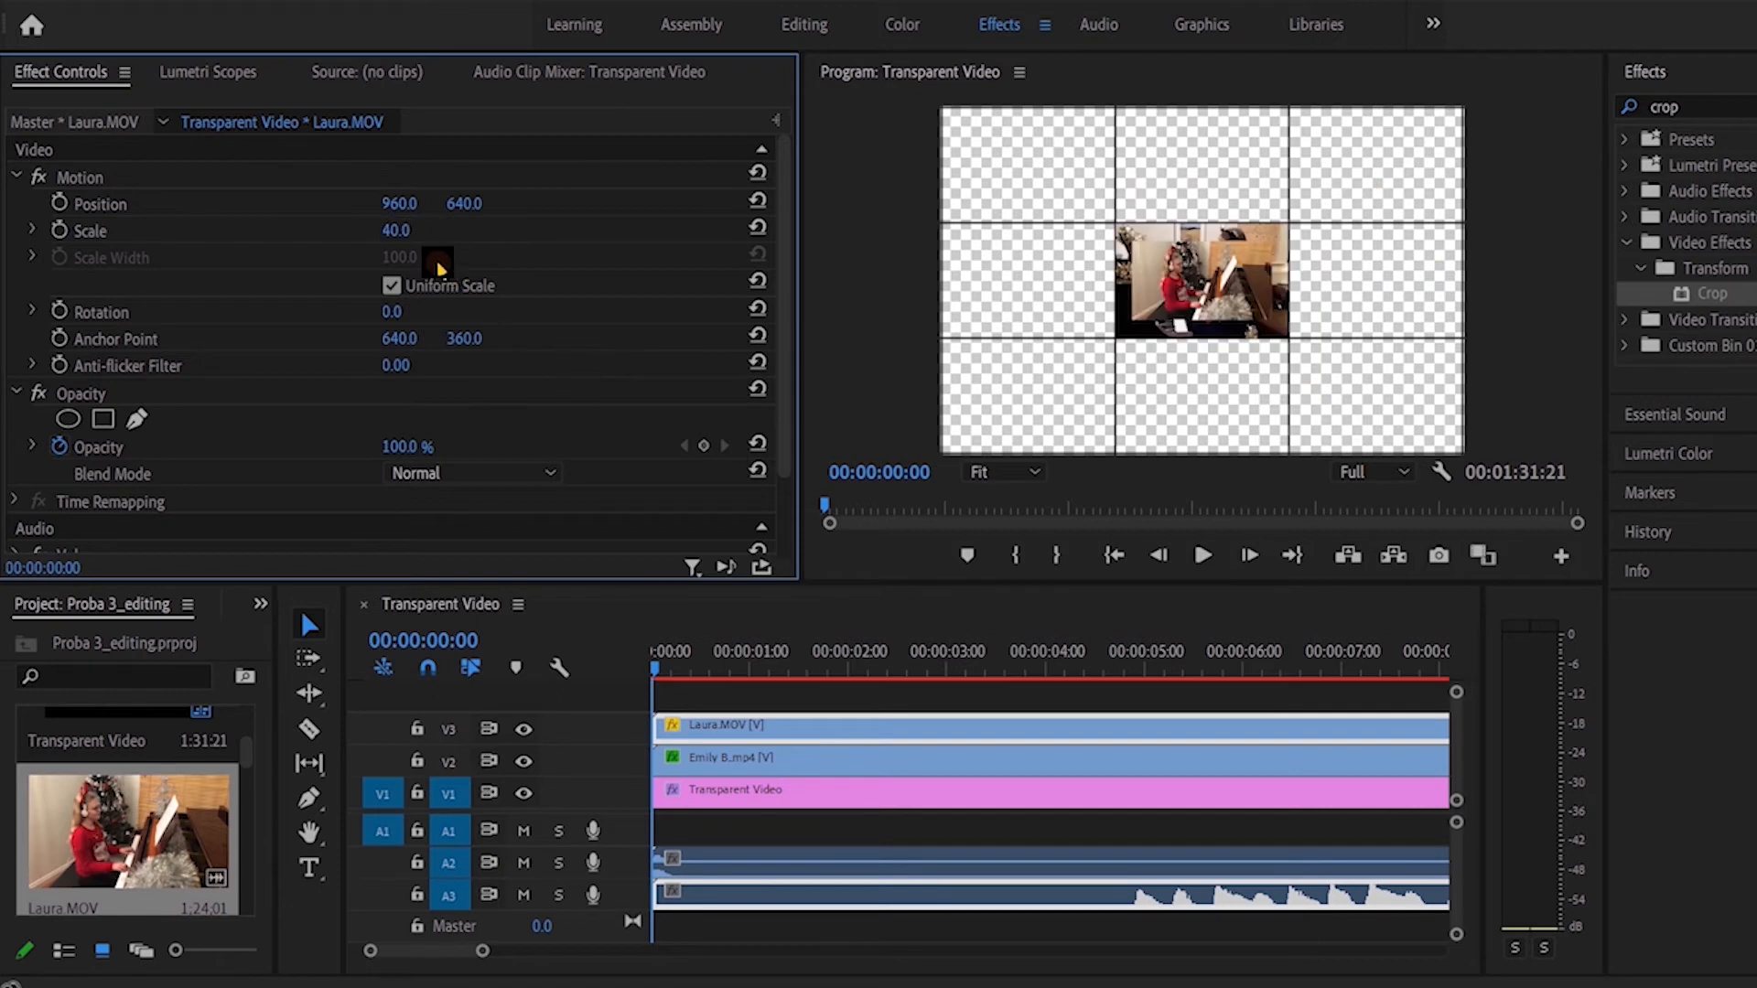
{"action": "left_click", "coordinate": [428, 230]}
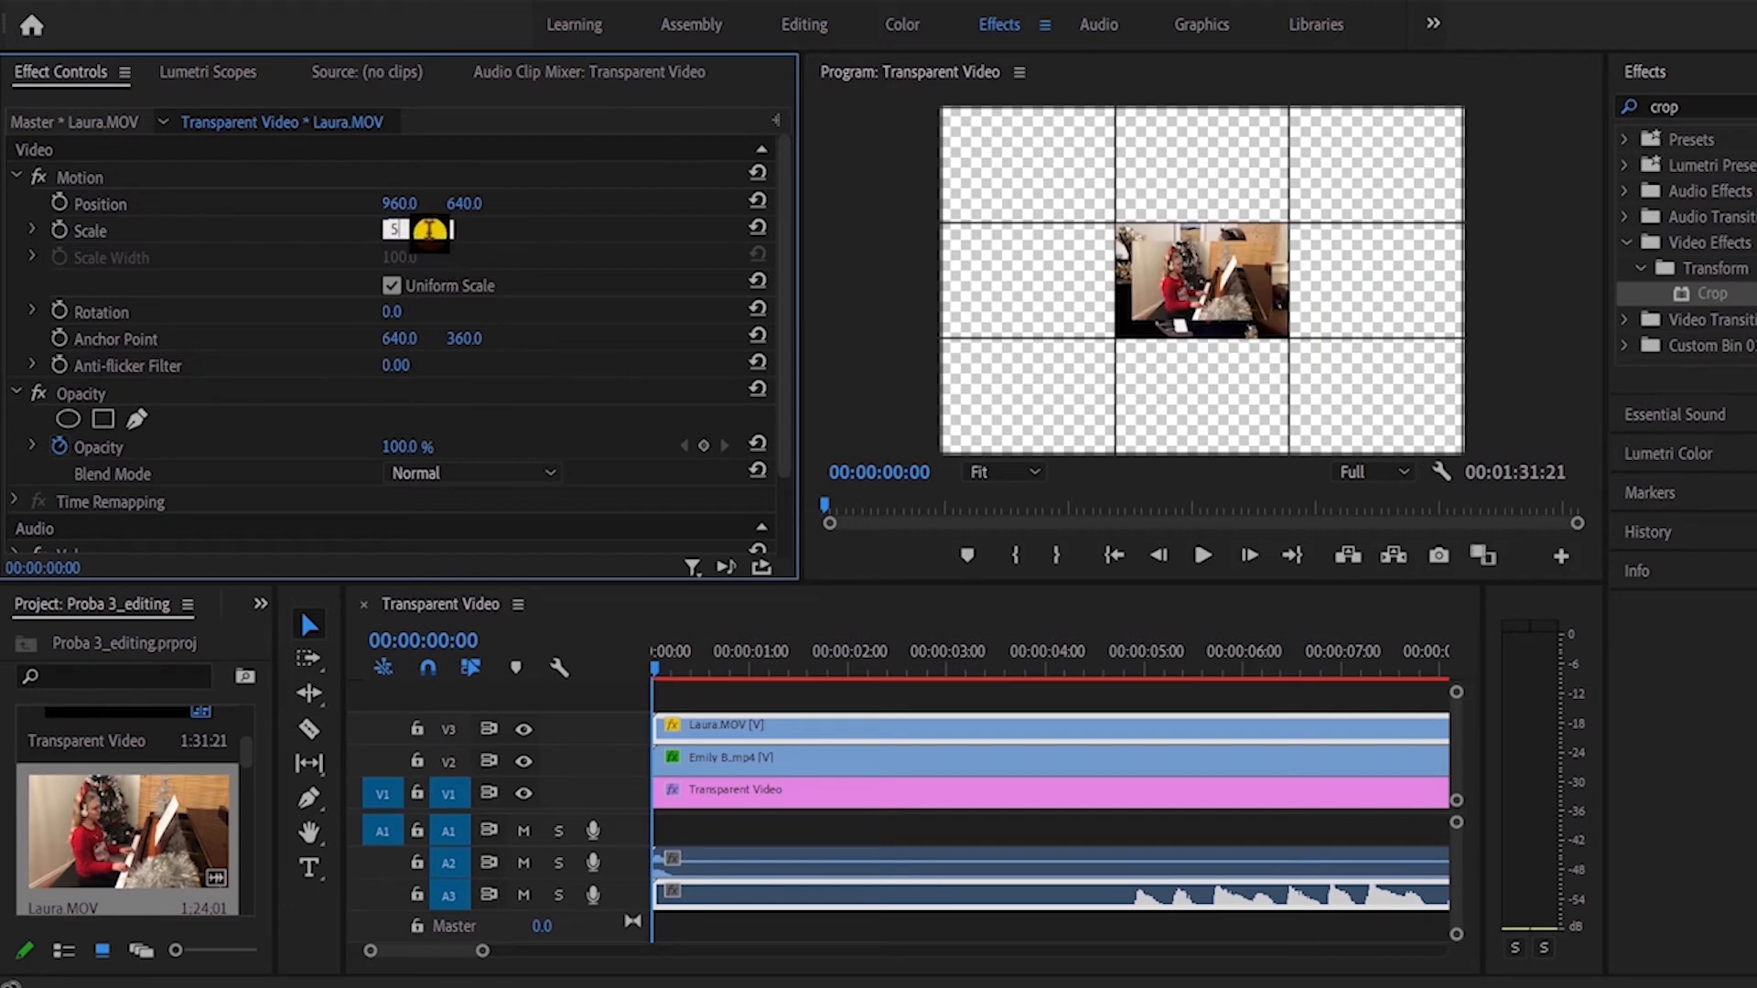
{"action": "type", "text": "50"}
{"action": "key", "text": "Return"}
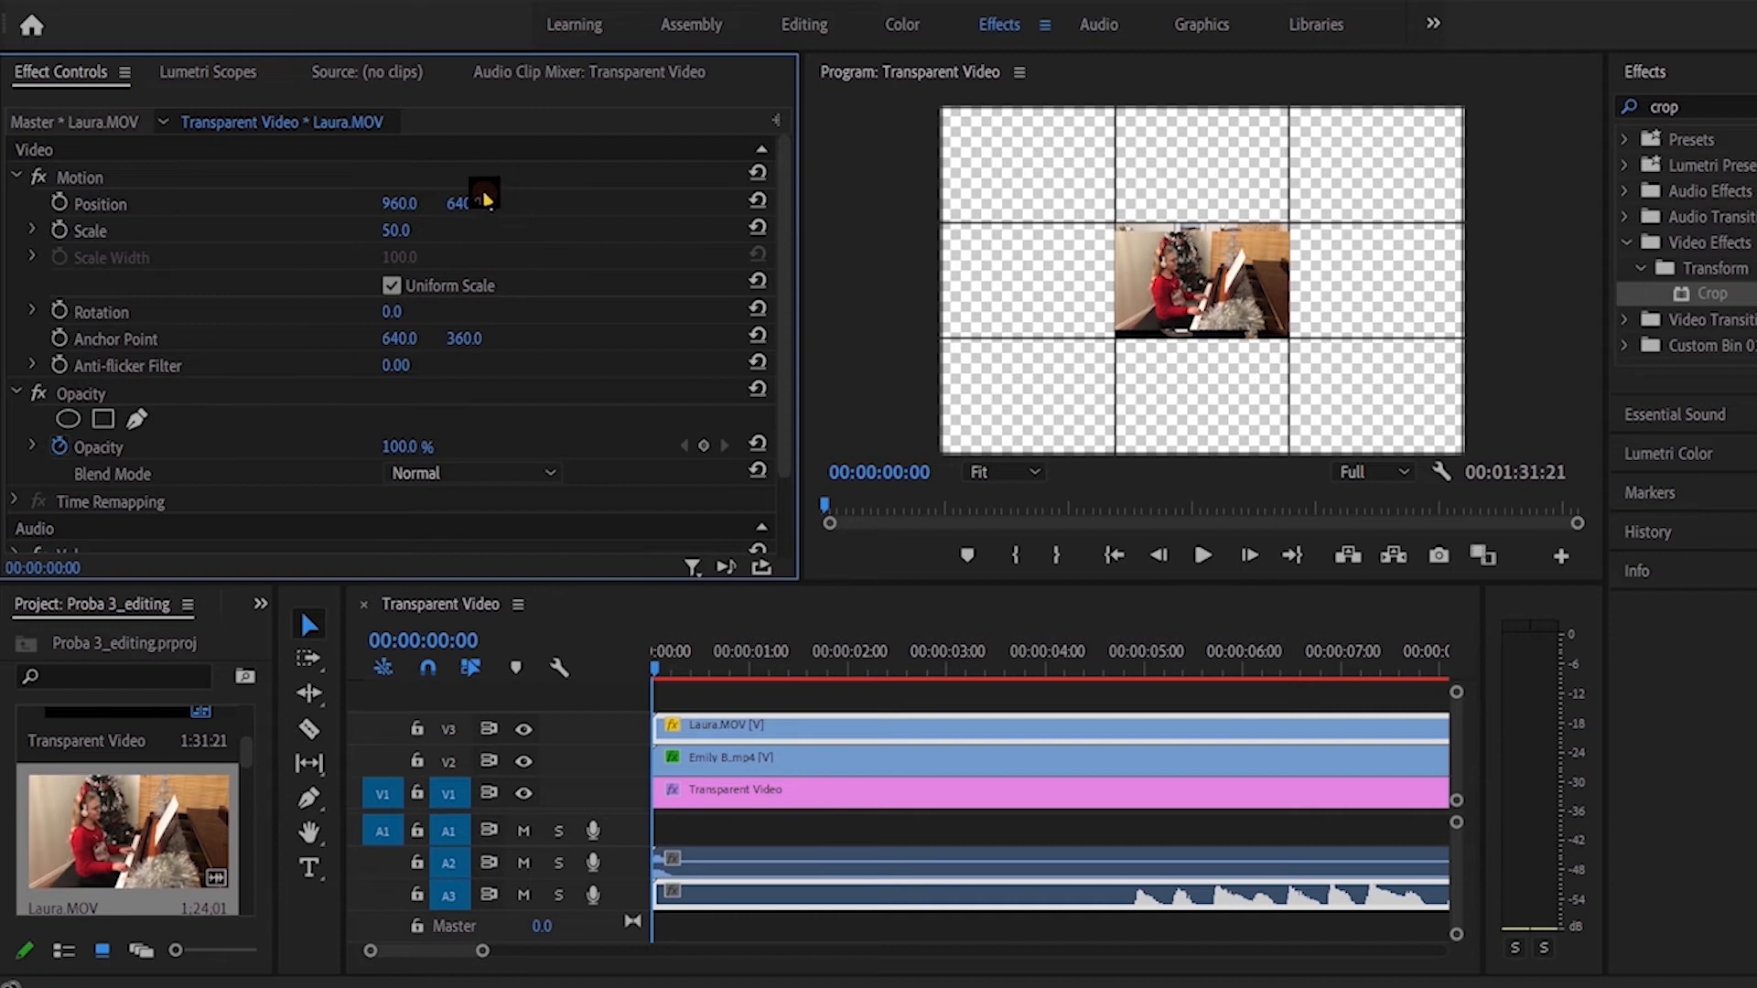
{"action": "left_click_drag", "start_coordinate": [495, 203], "coordinate": [436, 31]}
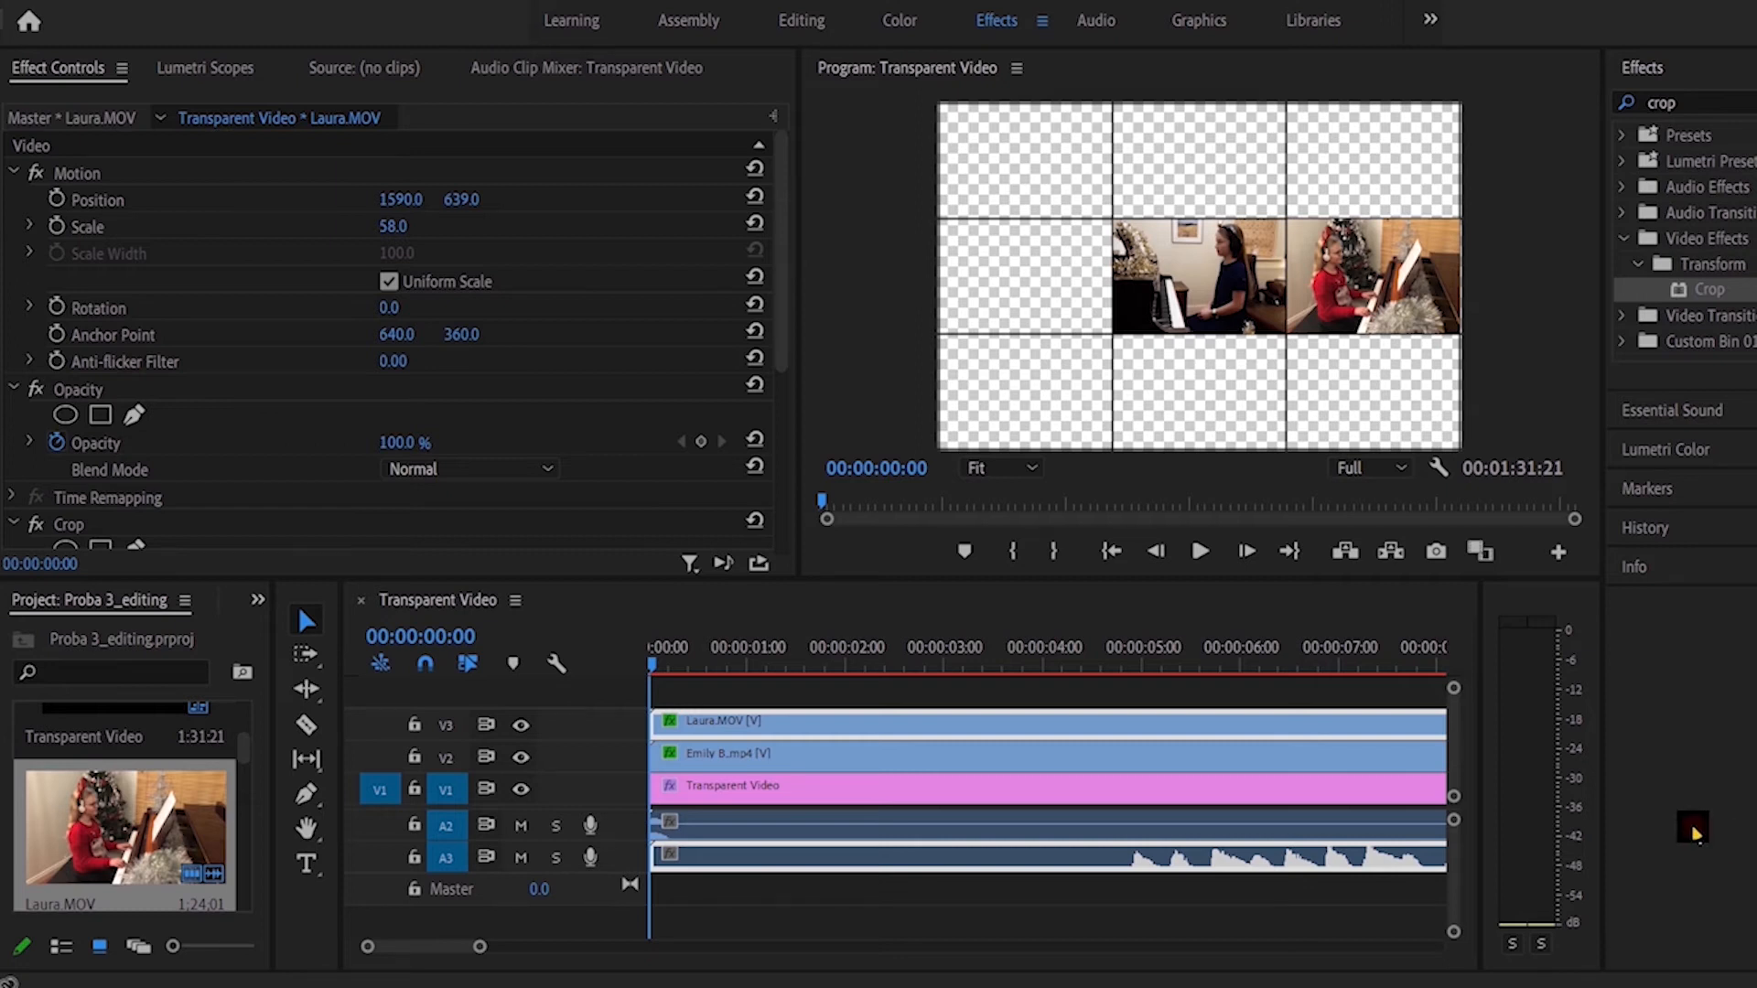
Step: Select the V2 clip and play the sequence from the beginning to compare when the two performances start
{"action": "left_click", "coordinate": [710, 756]}
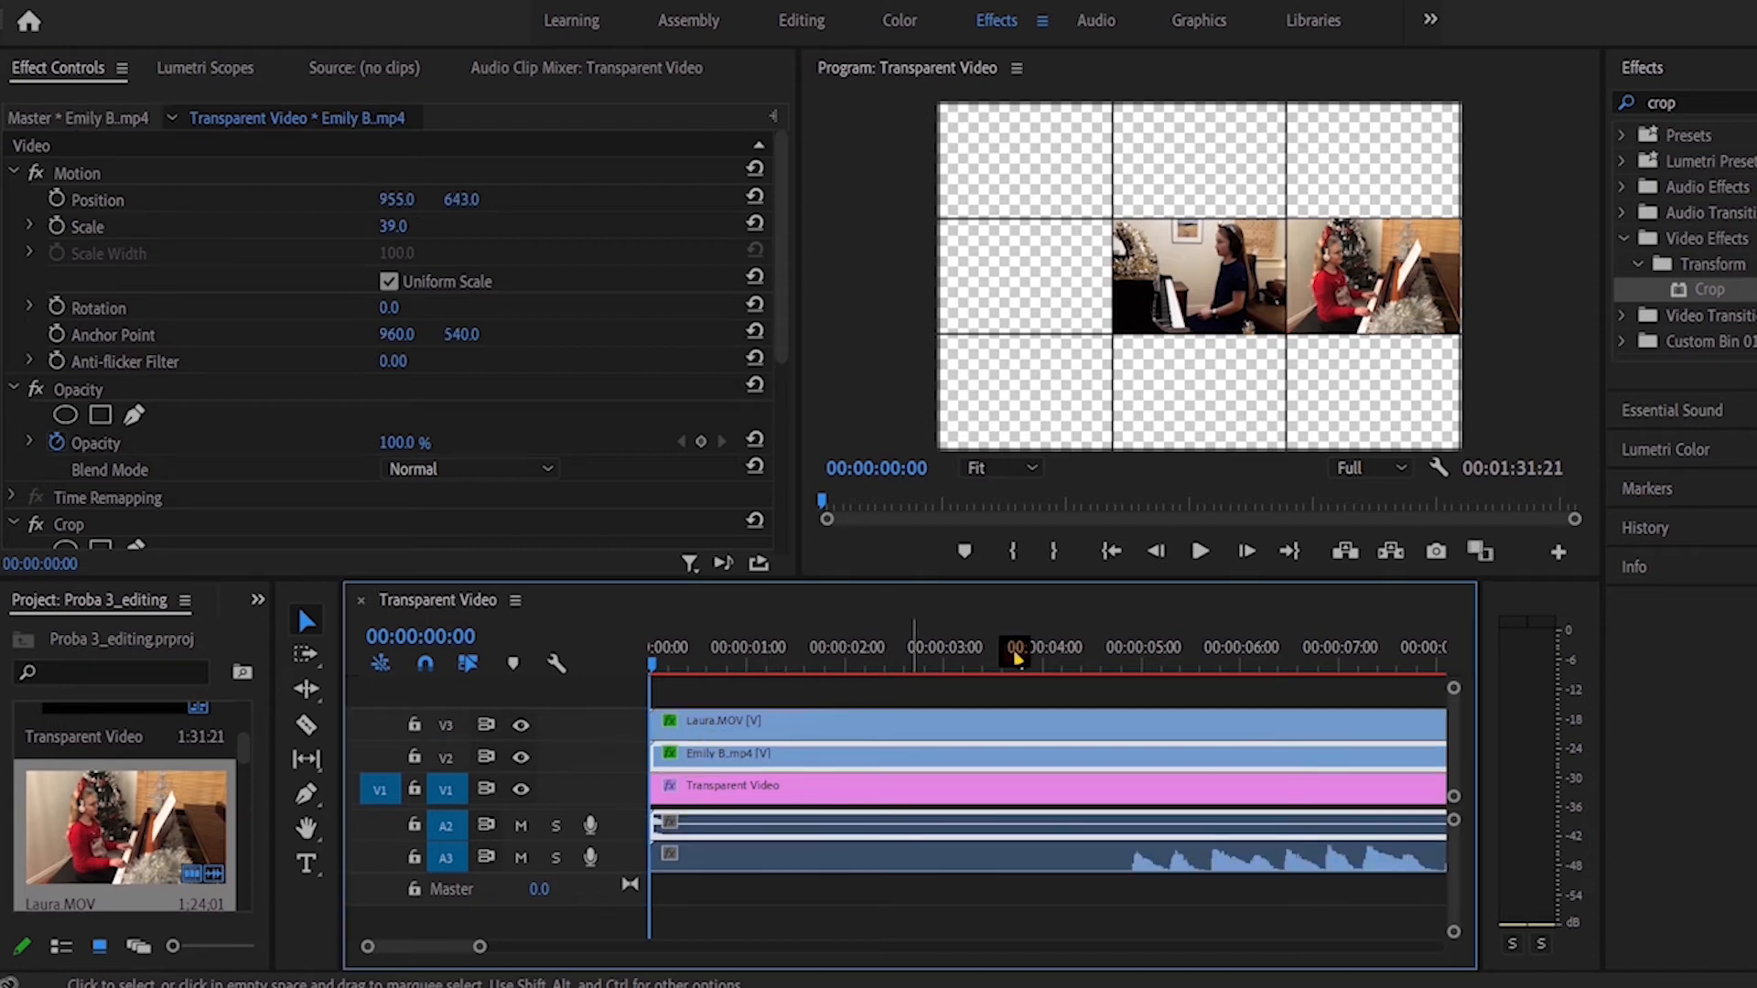
{"action": "left_click", "coordinate": [1199, 551]}
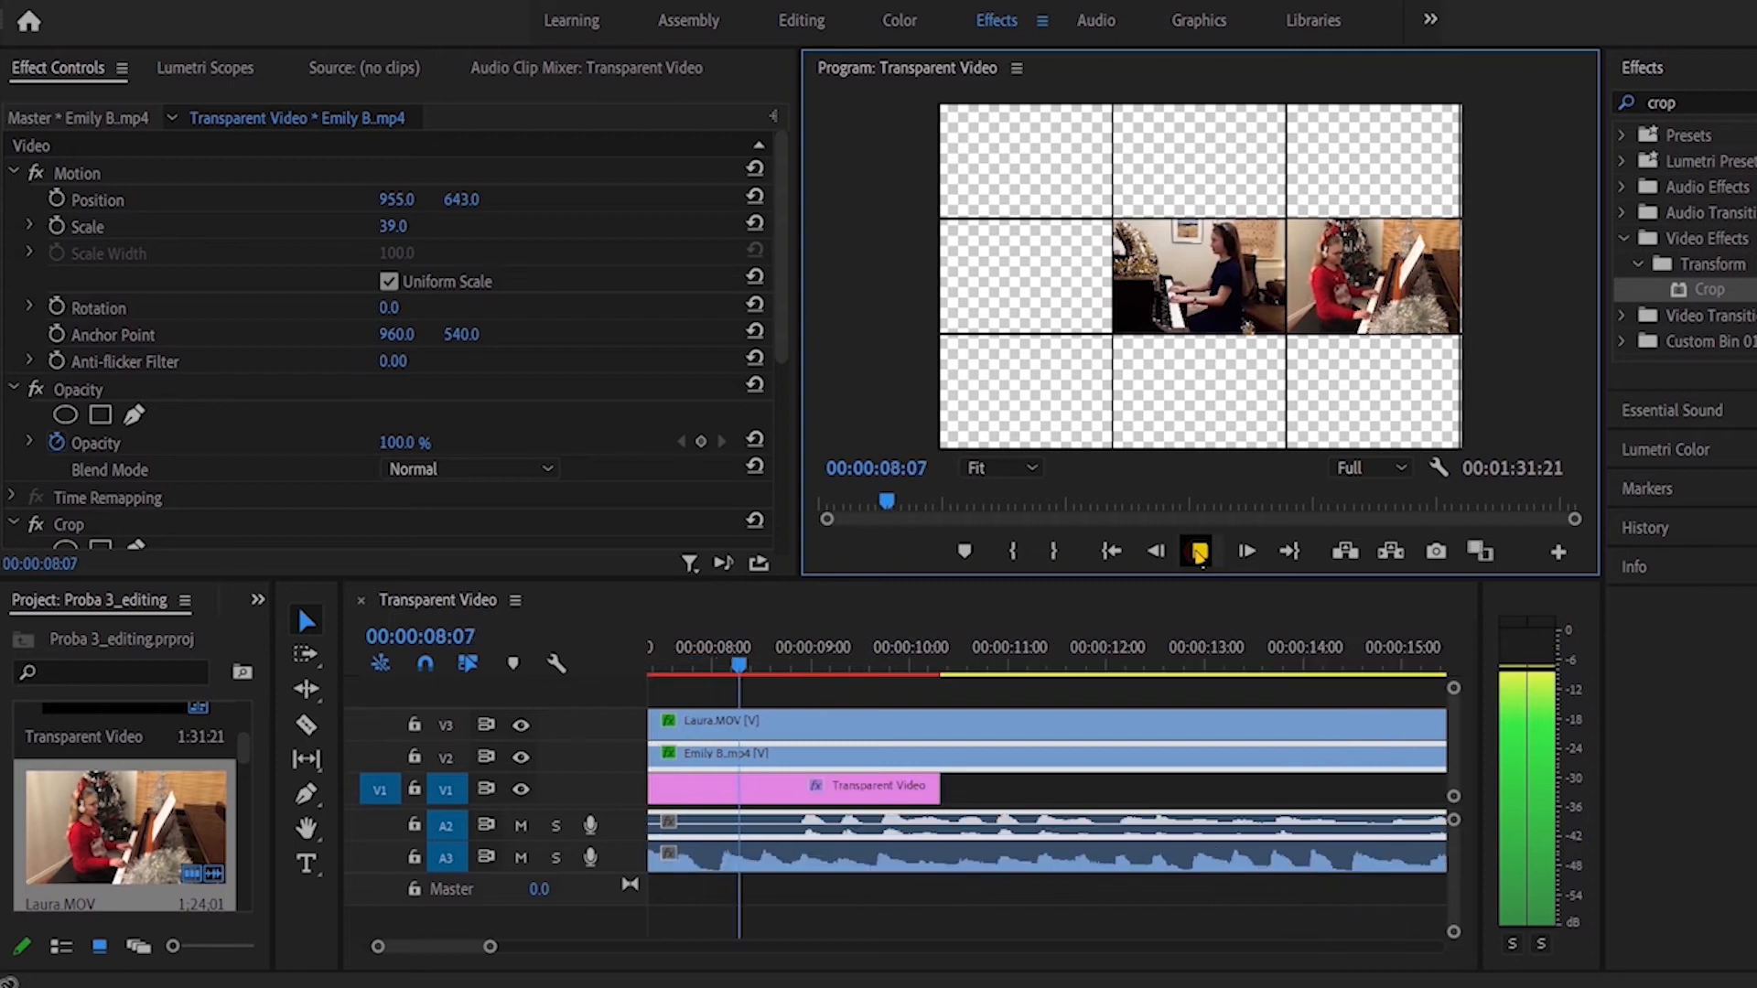
{"action": "left_click", "coordinate": [1199, 551]}
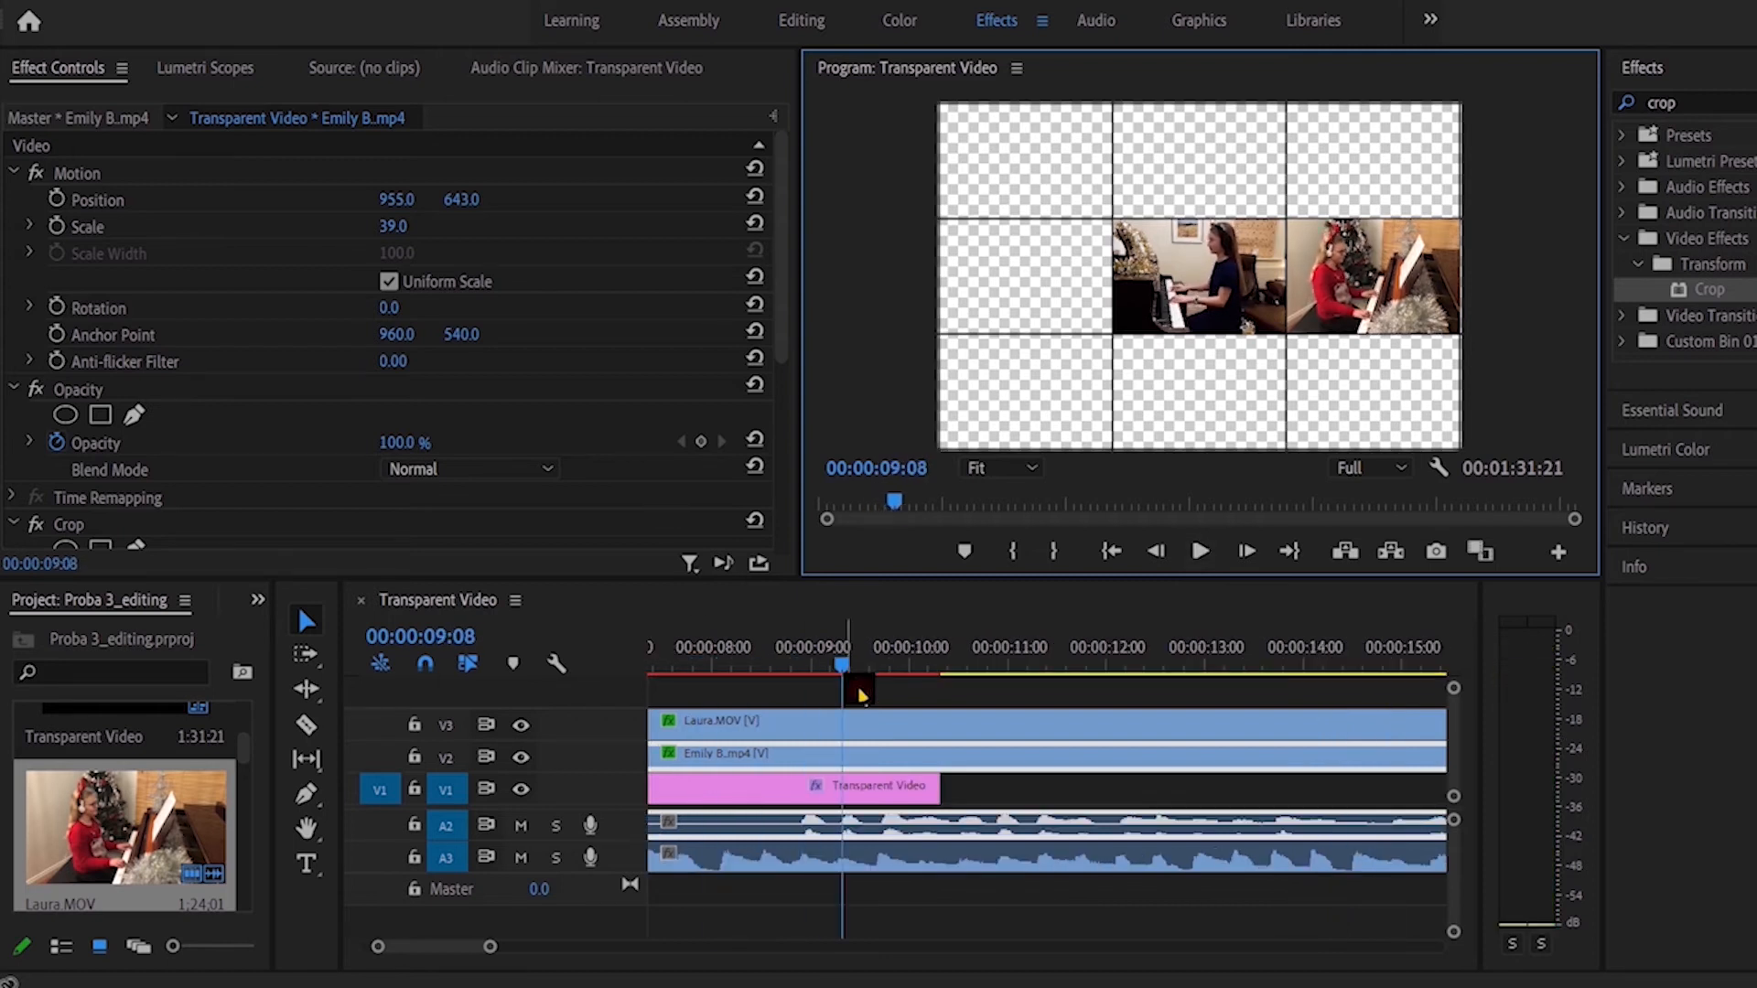
Step: Trim the start of the V2 clip to 00:00:05:17 and shift the clip back to the beginning of the sequence
{"action": "left_click_drag", "start_coordinate": [848, 668], "coordinate": [674, 673]}
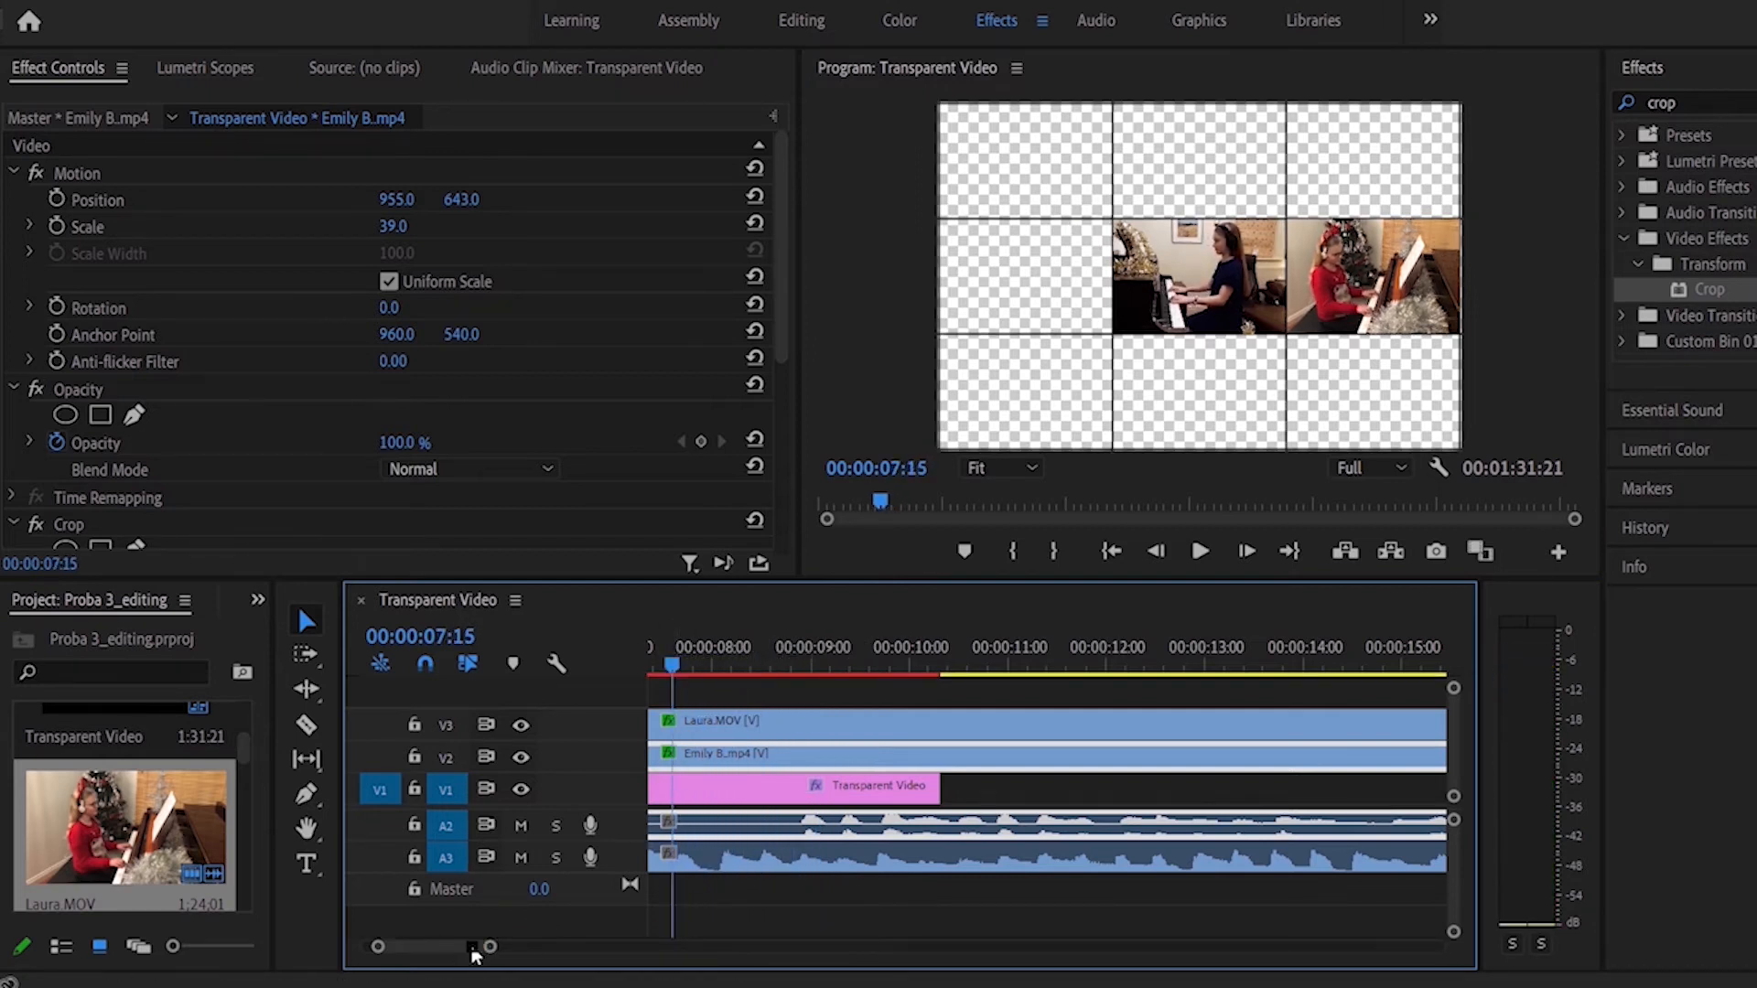
{"action": "scroll", "coordinate": [472, 951], "scroll_direction": "left", "scroll_amount": 4}
{"action": "left_click_drag", "start_coordinate": [892, 674], "coordinate": [700, 673]}
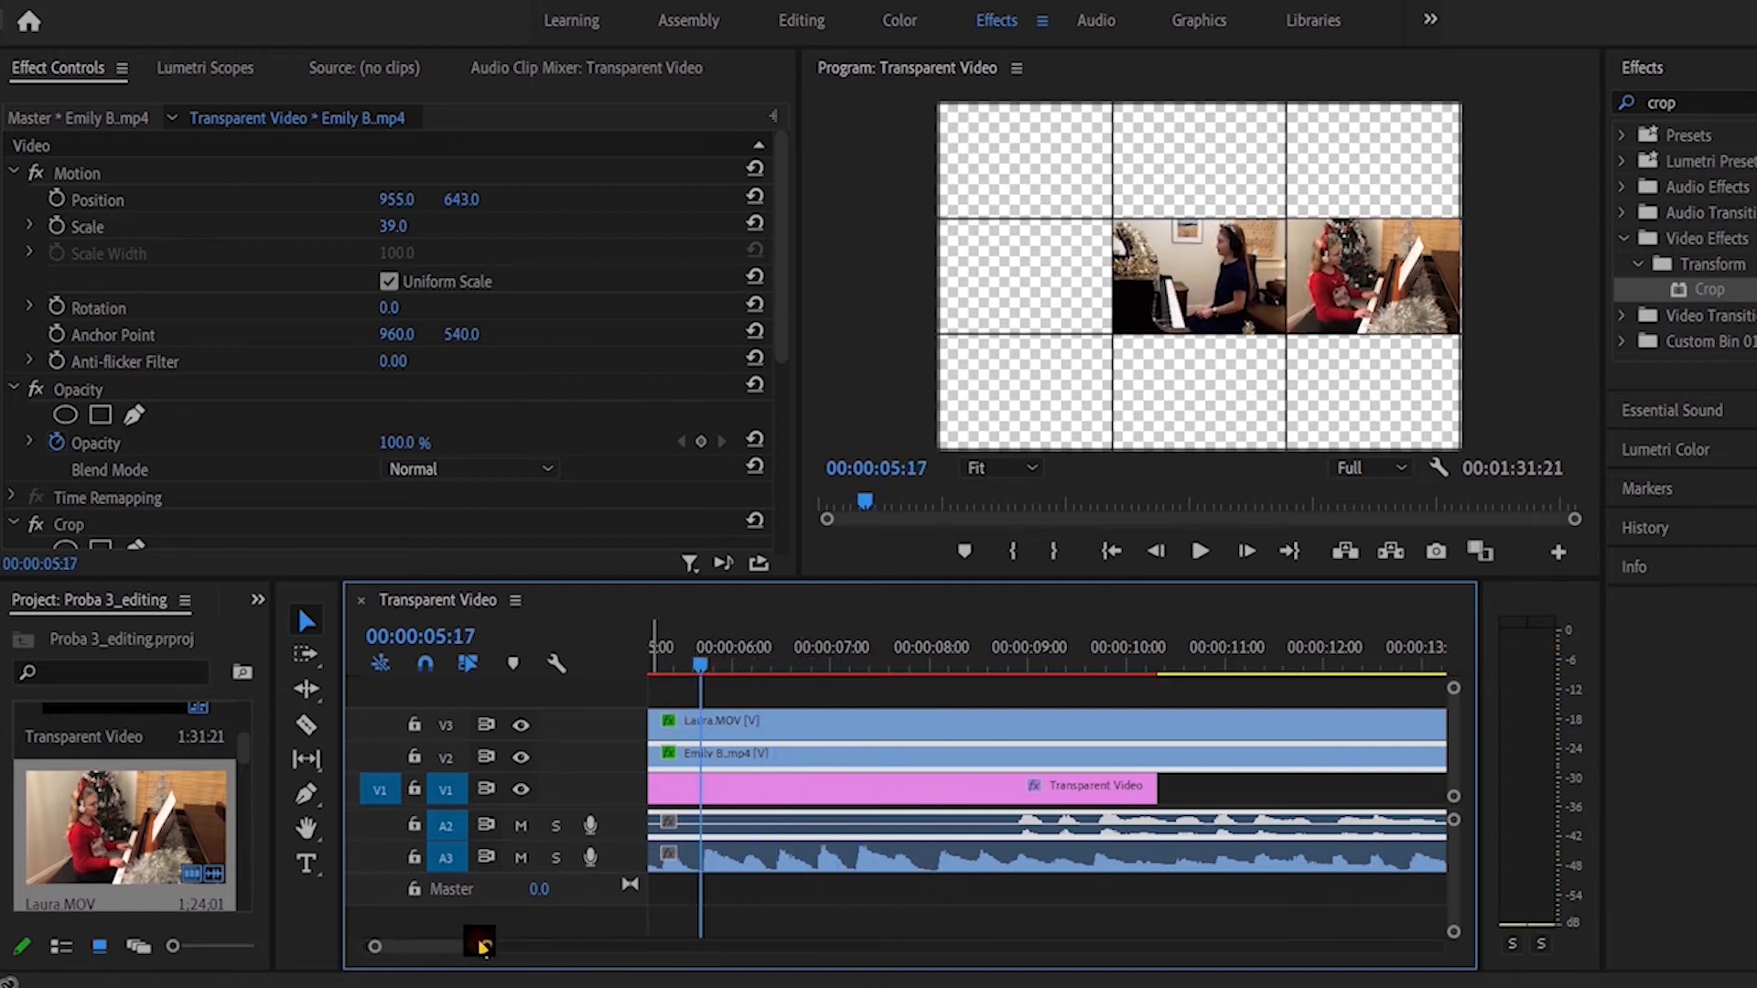
{"action": "scroll", "coordinate": [462, 952], "scroll_direction": "left", "scroll_amount": 8}
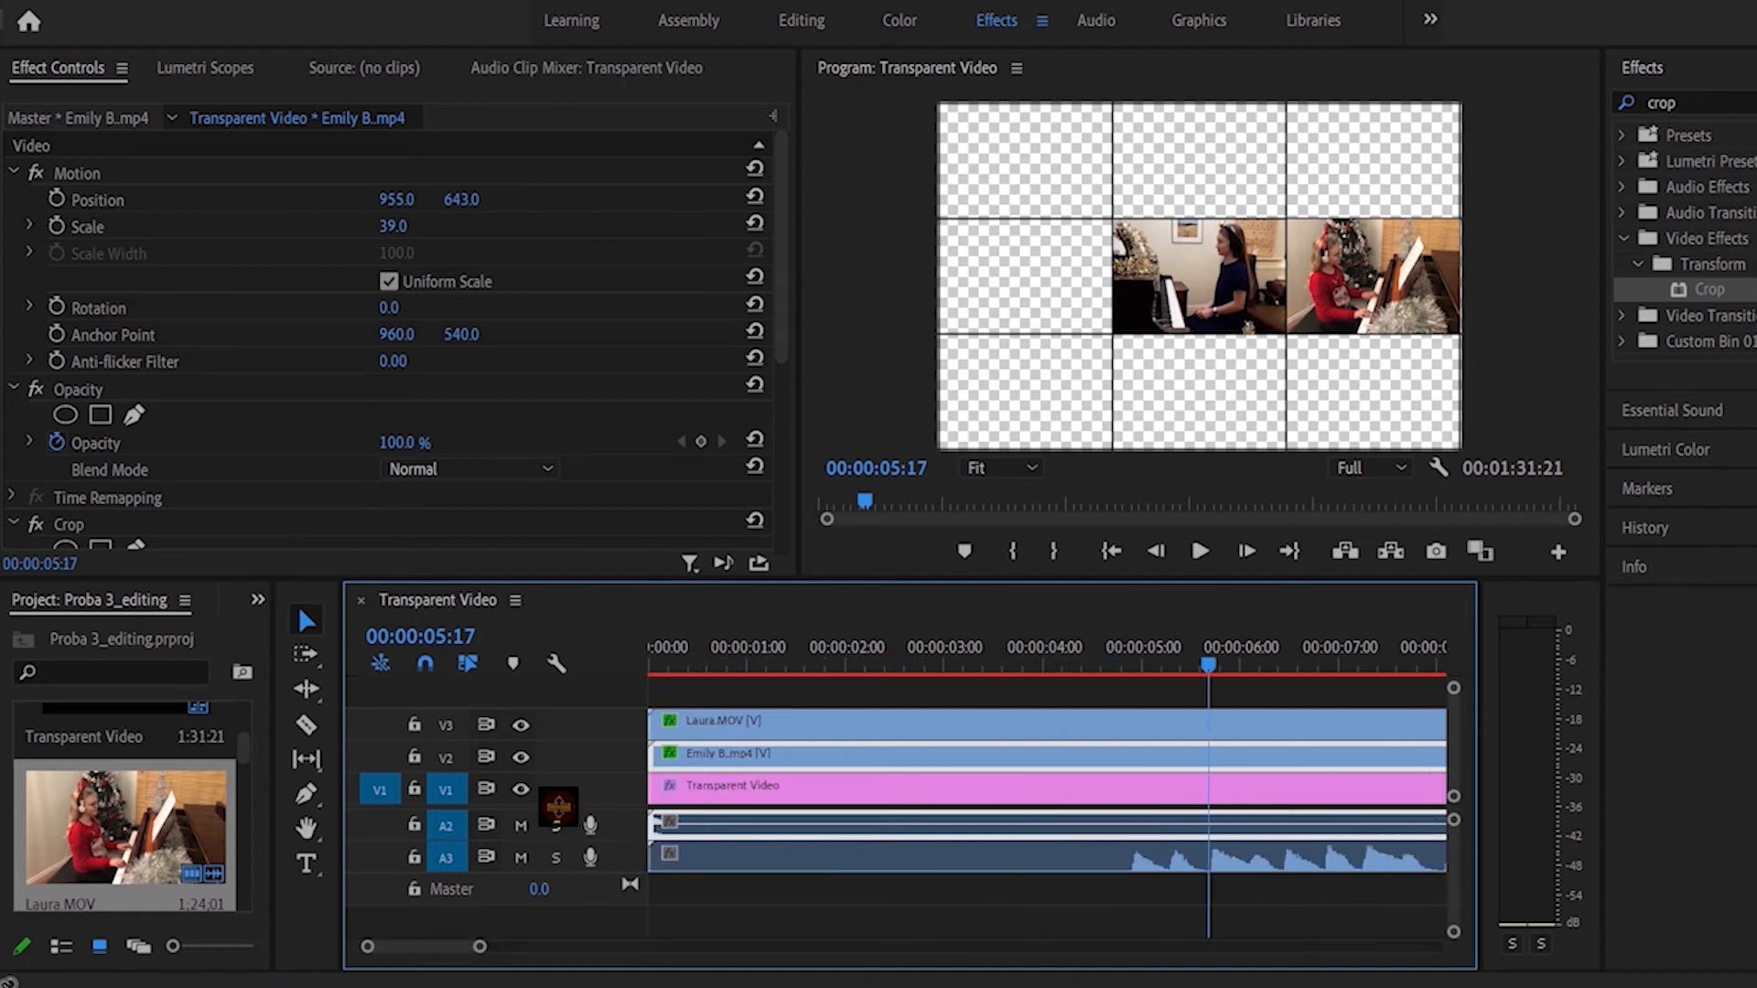
{"action": "left_click_drag", "start_coordinate": [653, 754], "coordinate": [1204, 778]}
{"action": "left_click_drag", "start_coordinate": [1367, 755], "coordinate": [805, 748]}
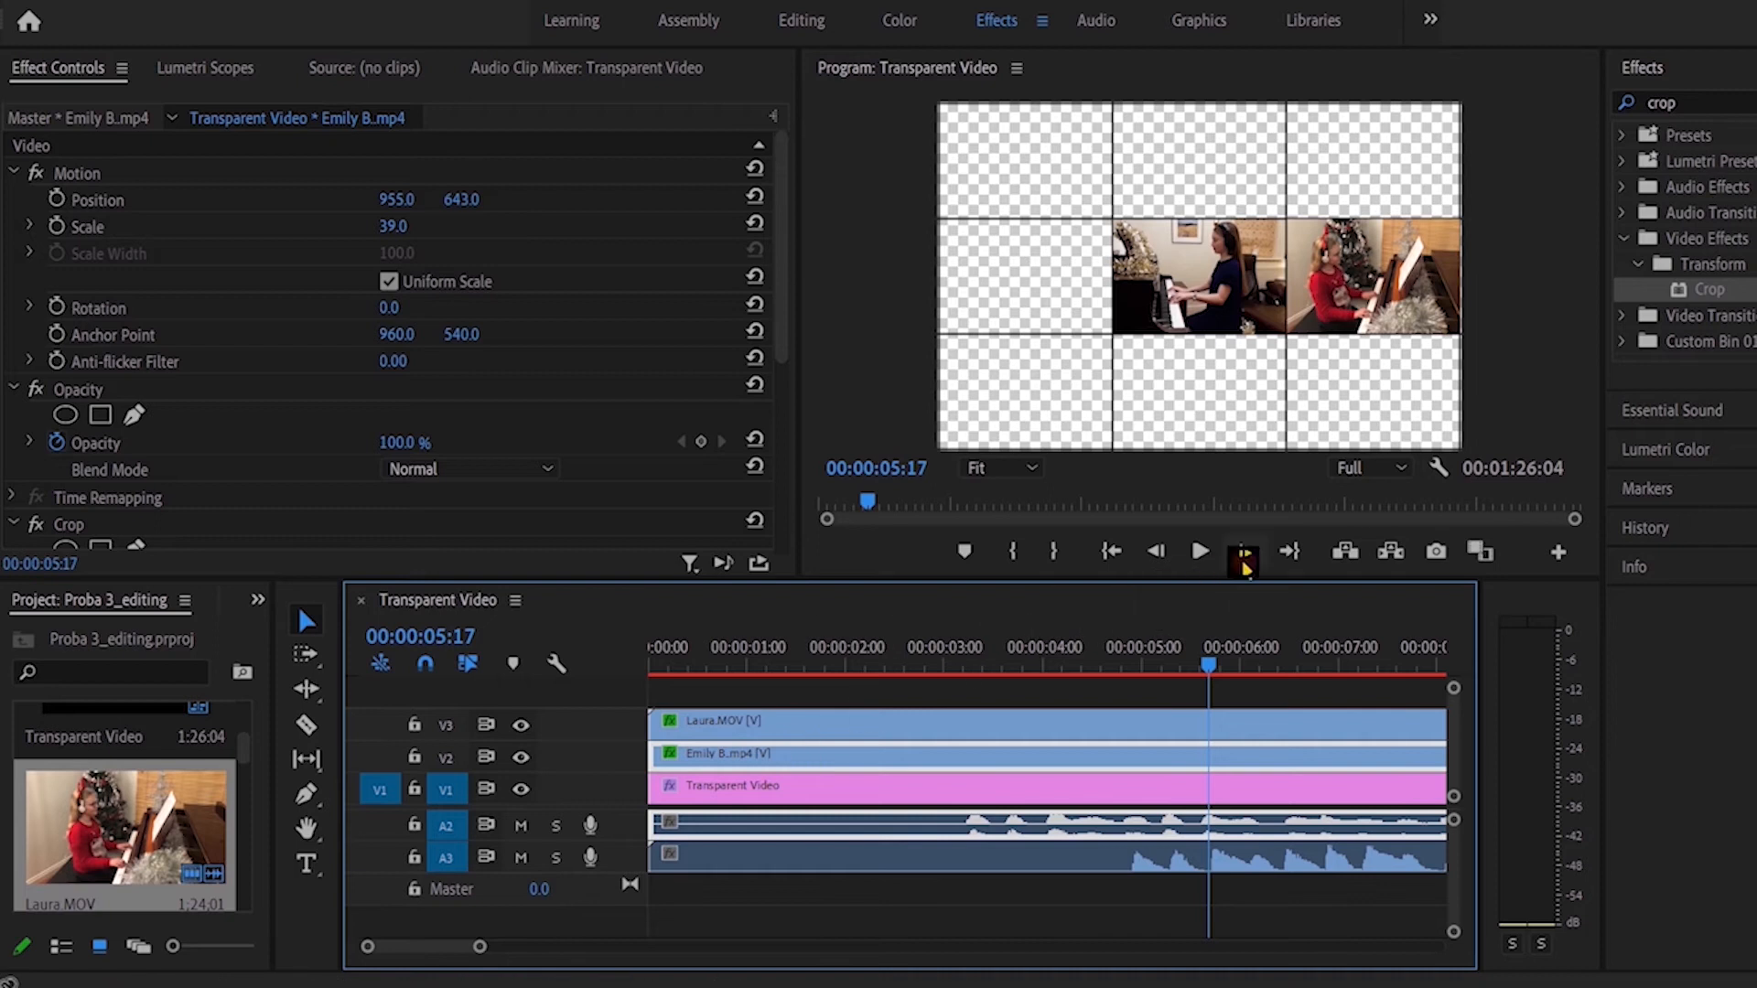
Step: Preview the end of the sequence to compare how the performances finish, and move the playhead to about 00:01:21:00
{"action": "left_click", "coordinate": [1287, 554]}
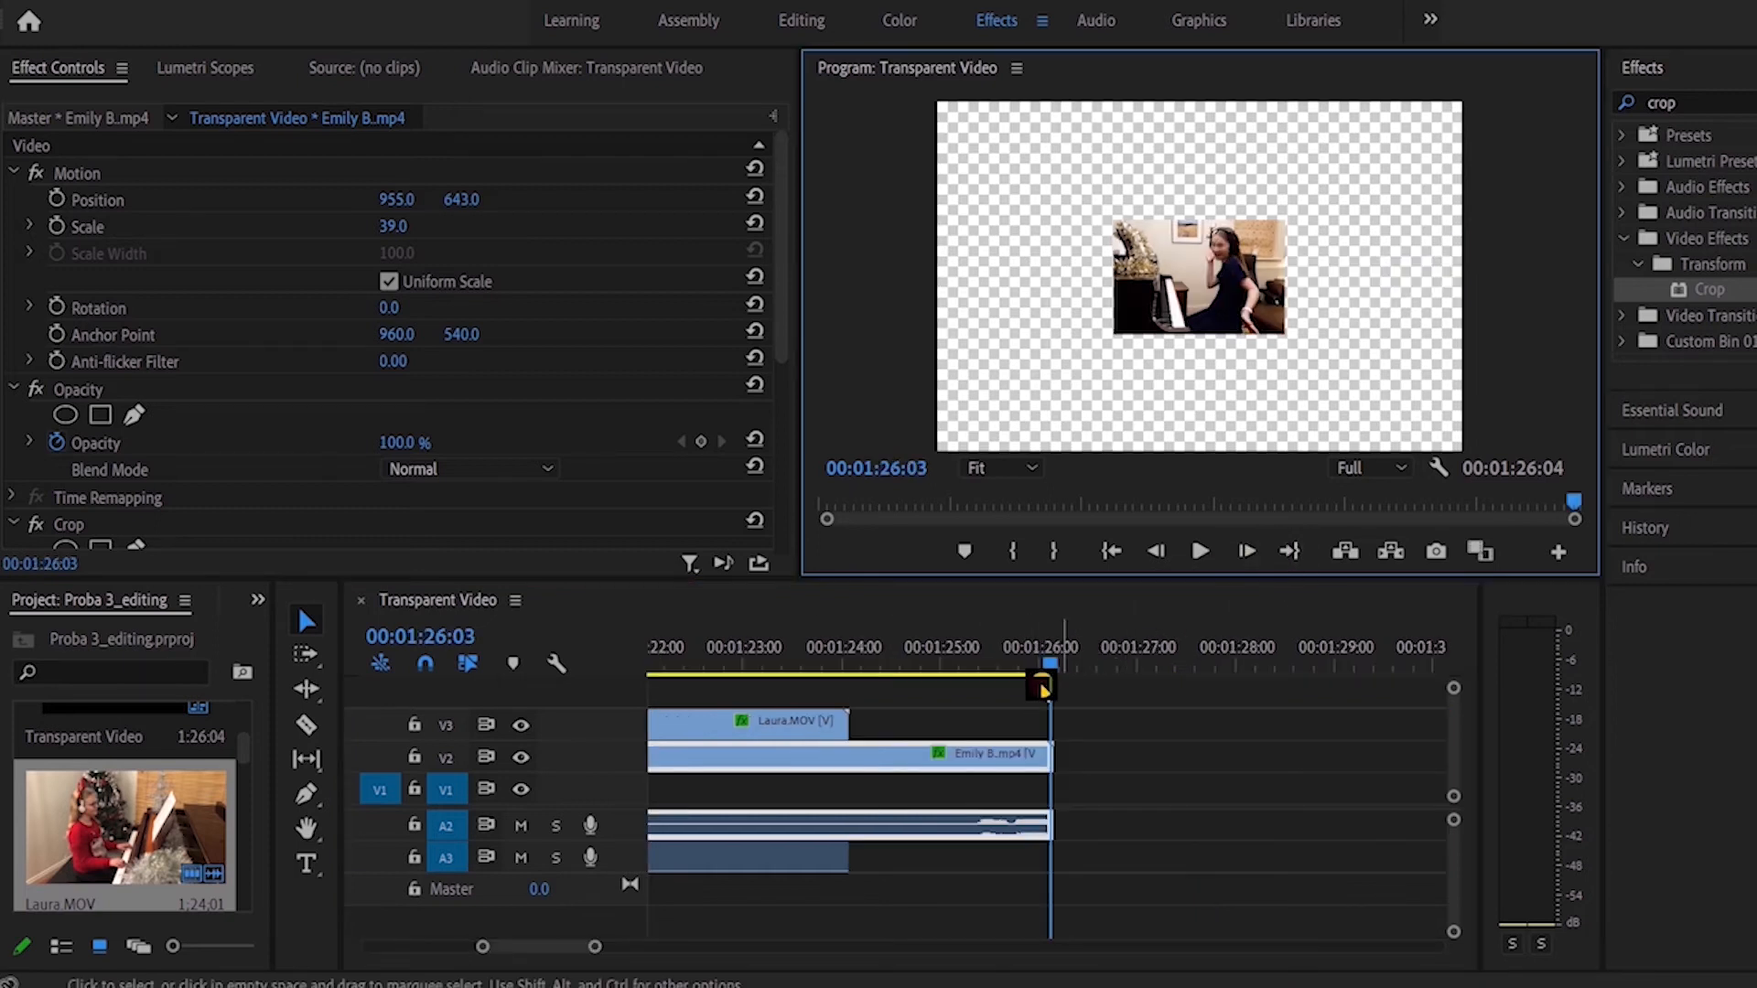
{"action": "left_click_drag", "start_coordinate": [1050, 668], "coordinate": [670, 700]}
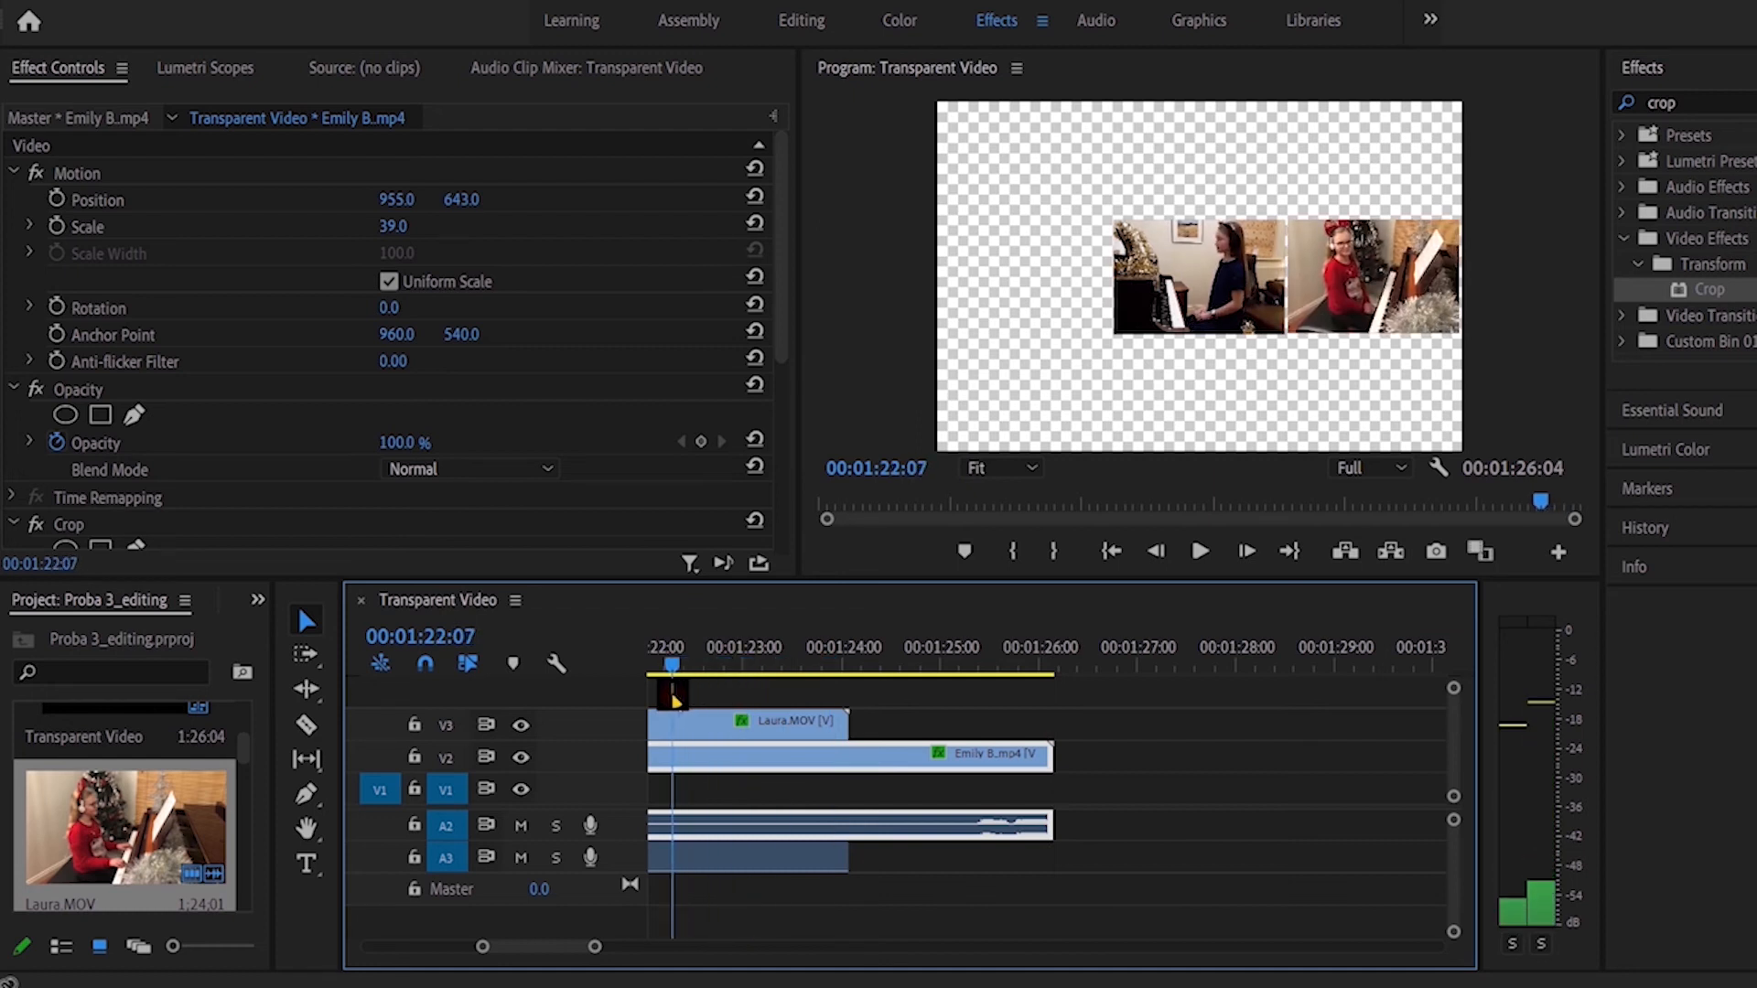
{"action": "left_click", "coordinate": [1185, 554]}
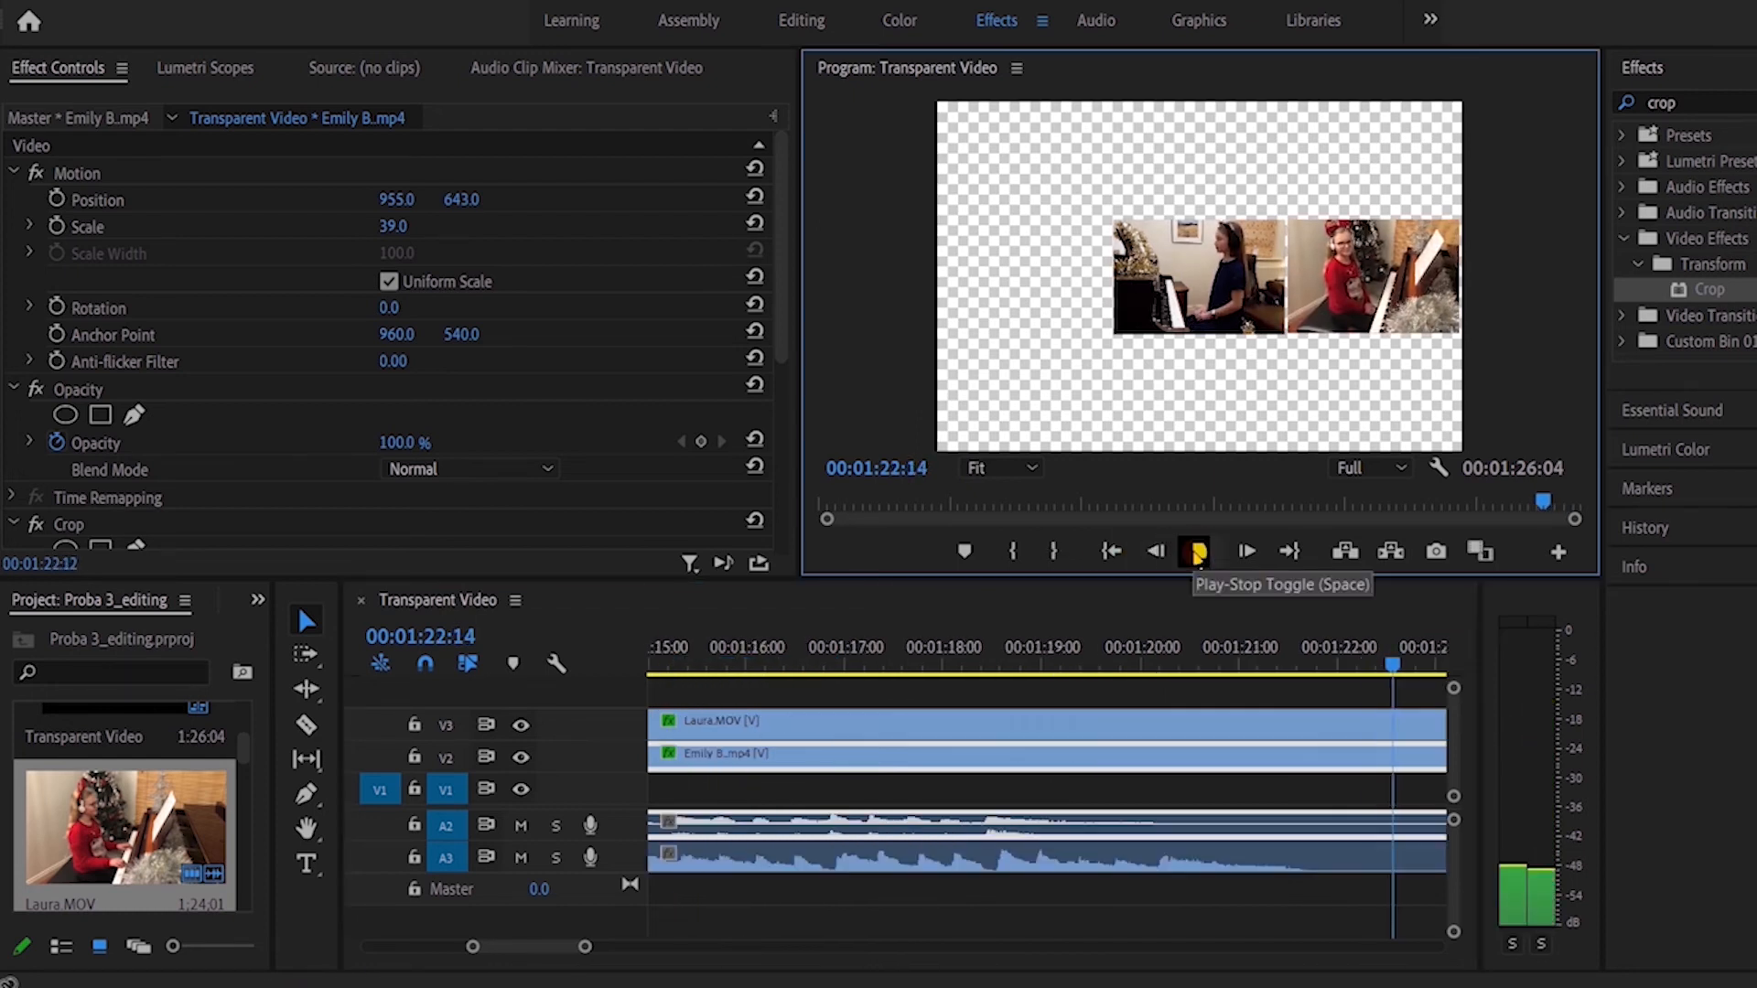
{"action": "scroll", "coordinate": [568, 945], "scroll_direction": "left", "scroll_amount": 3}
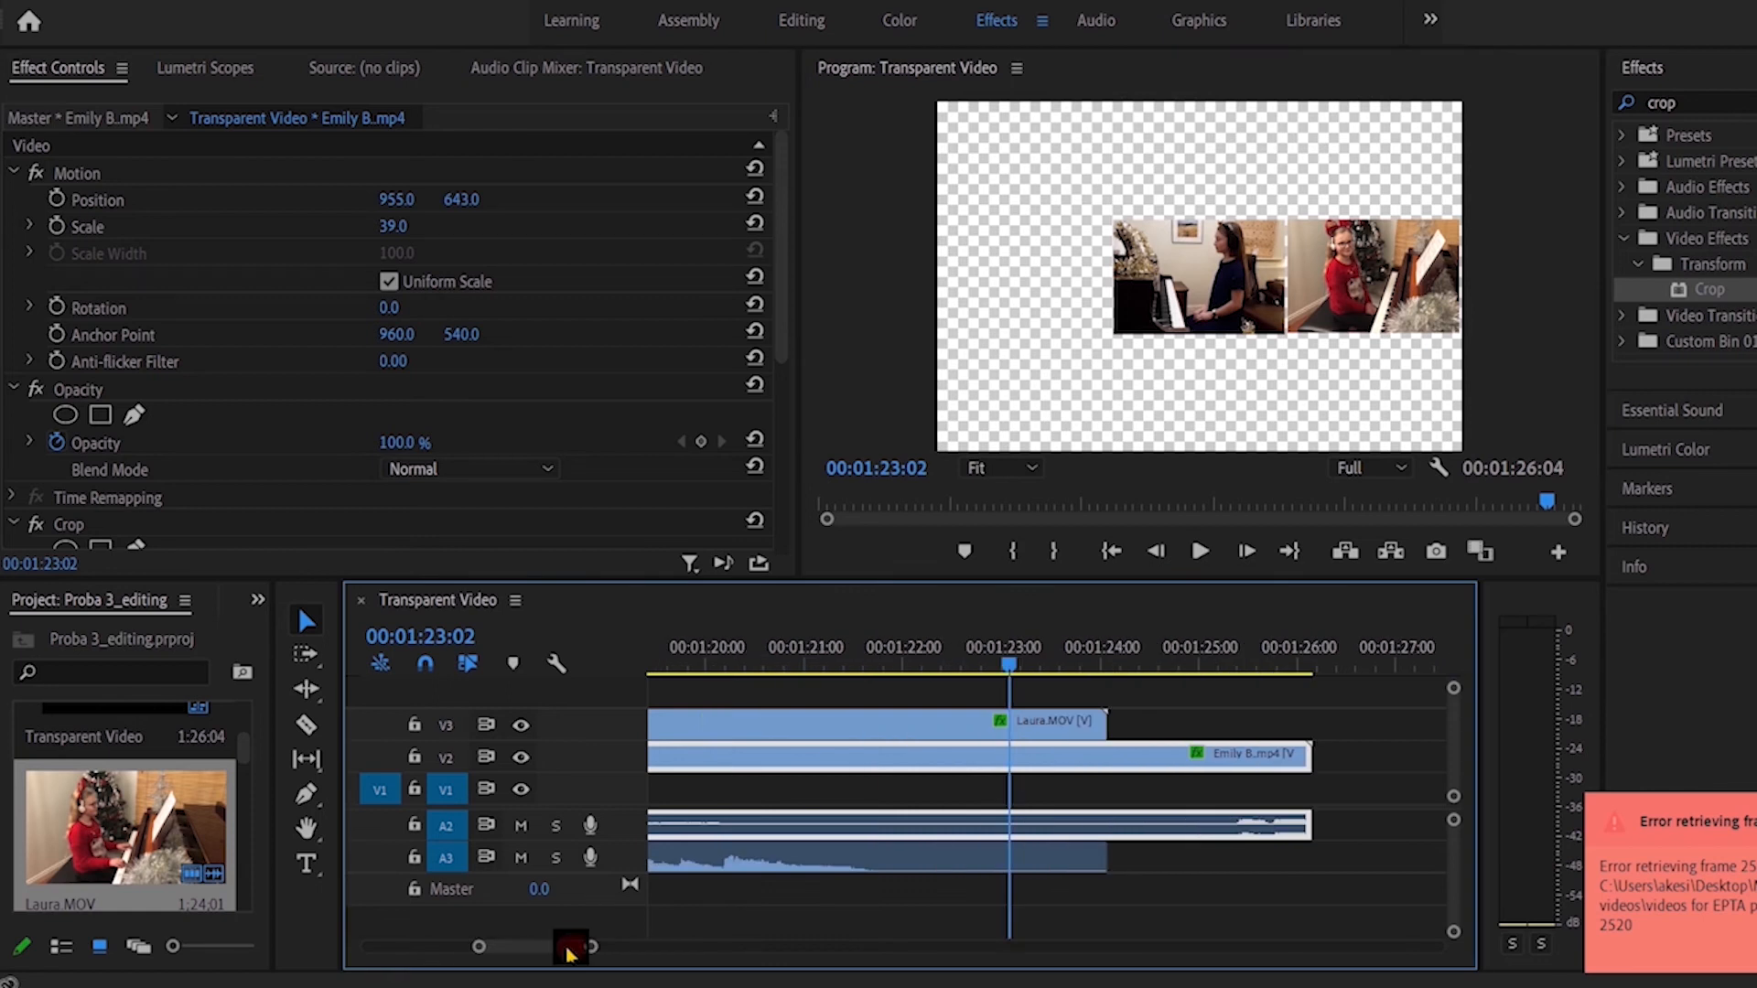
{"action": "left_click_drag", "start_coordinate": [1004, 671], "coordinate": [797, 670]}
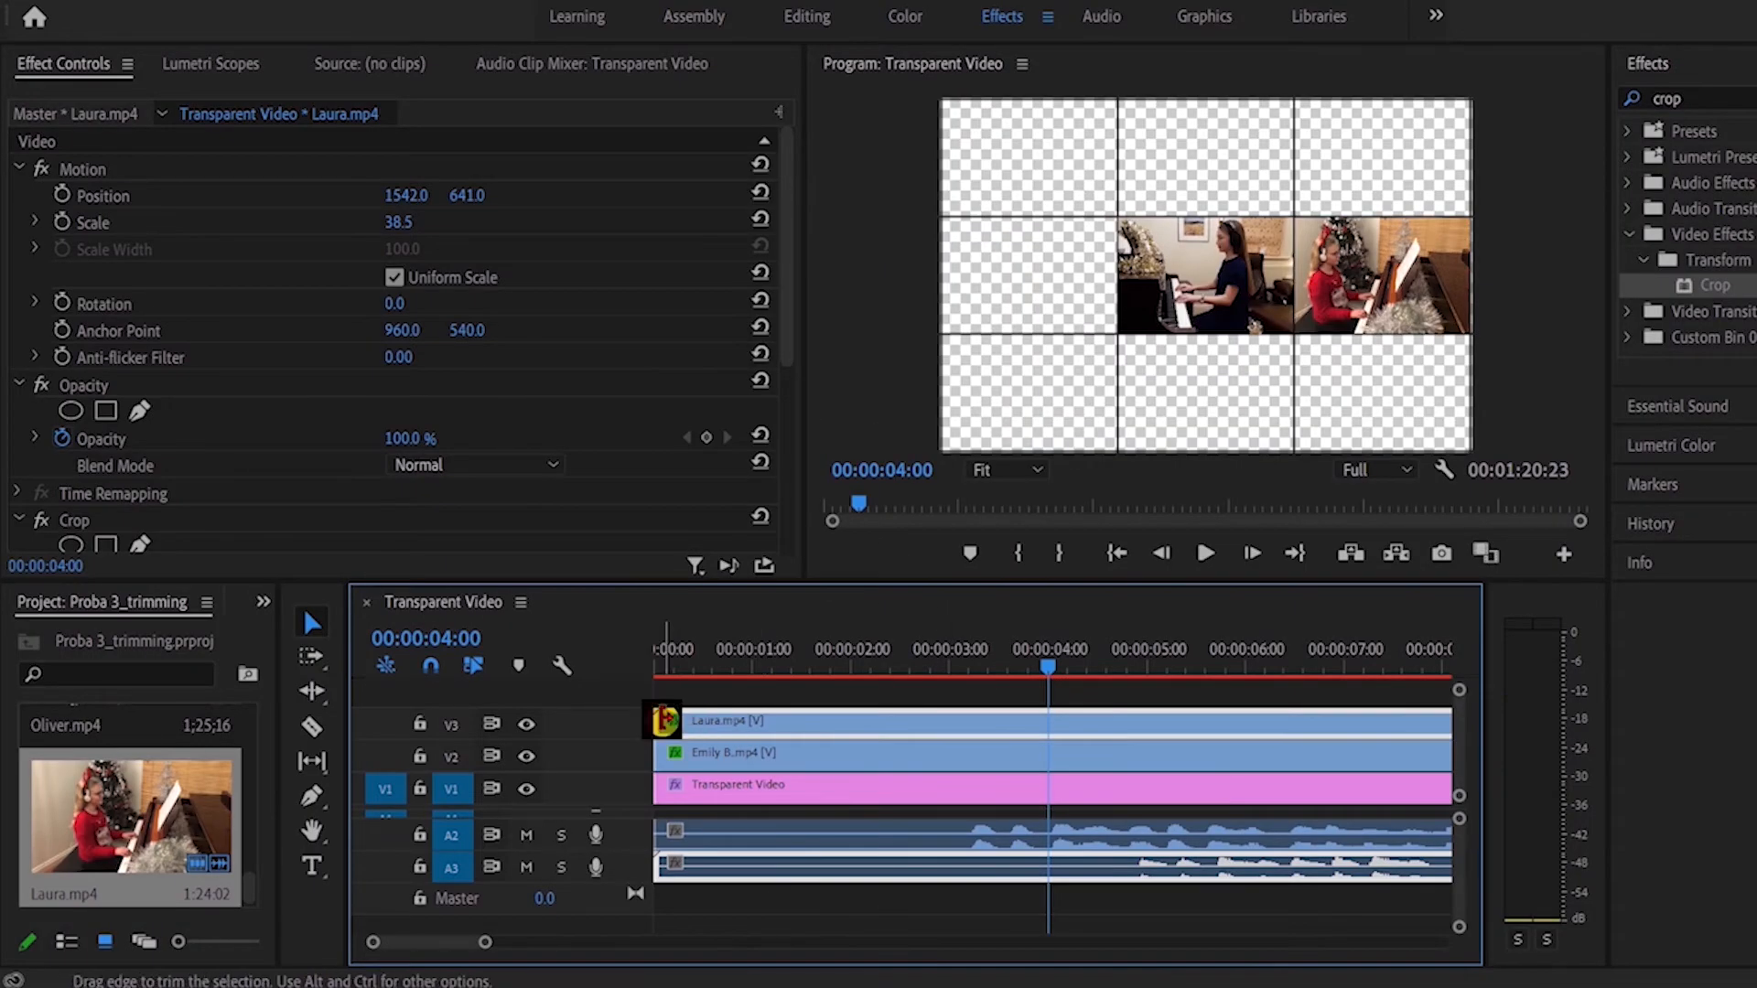
Step: Trim the start of the V3 clip to 00:00:04:00 and go to the end of the sequence
{"action": "left_click_drag", "start_coordinate": [664, 720], "coordinate": [1052, 719]}
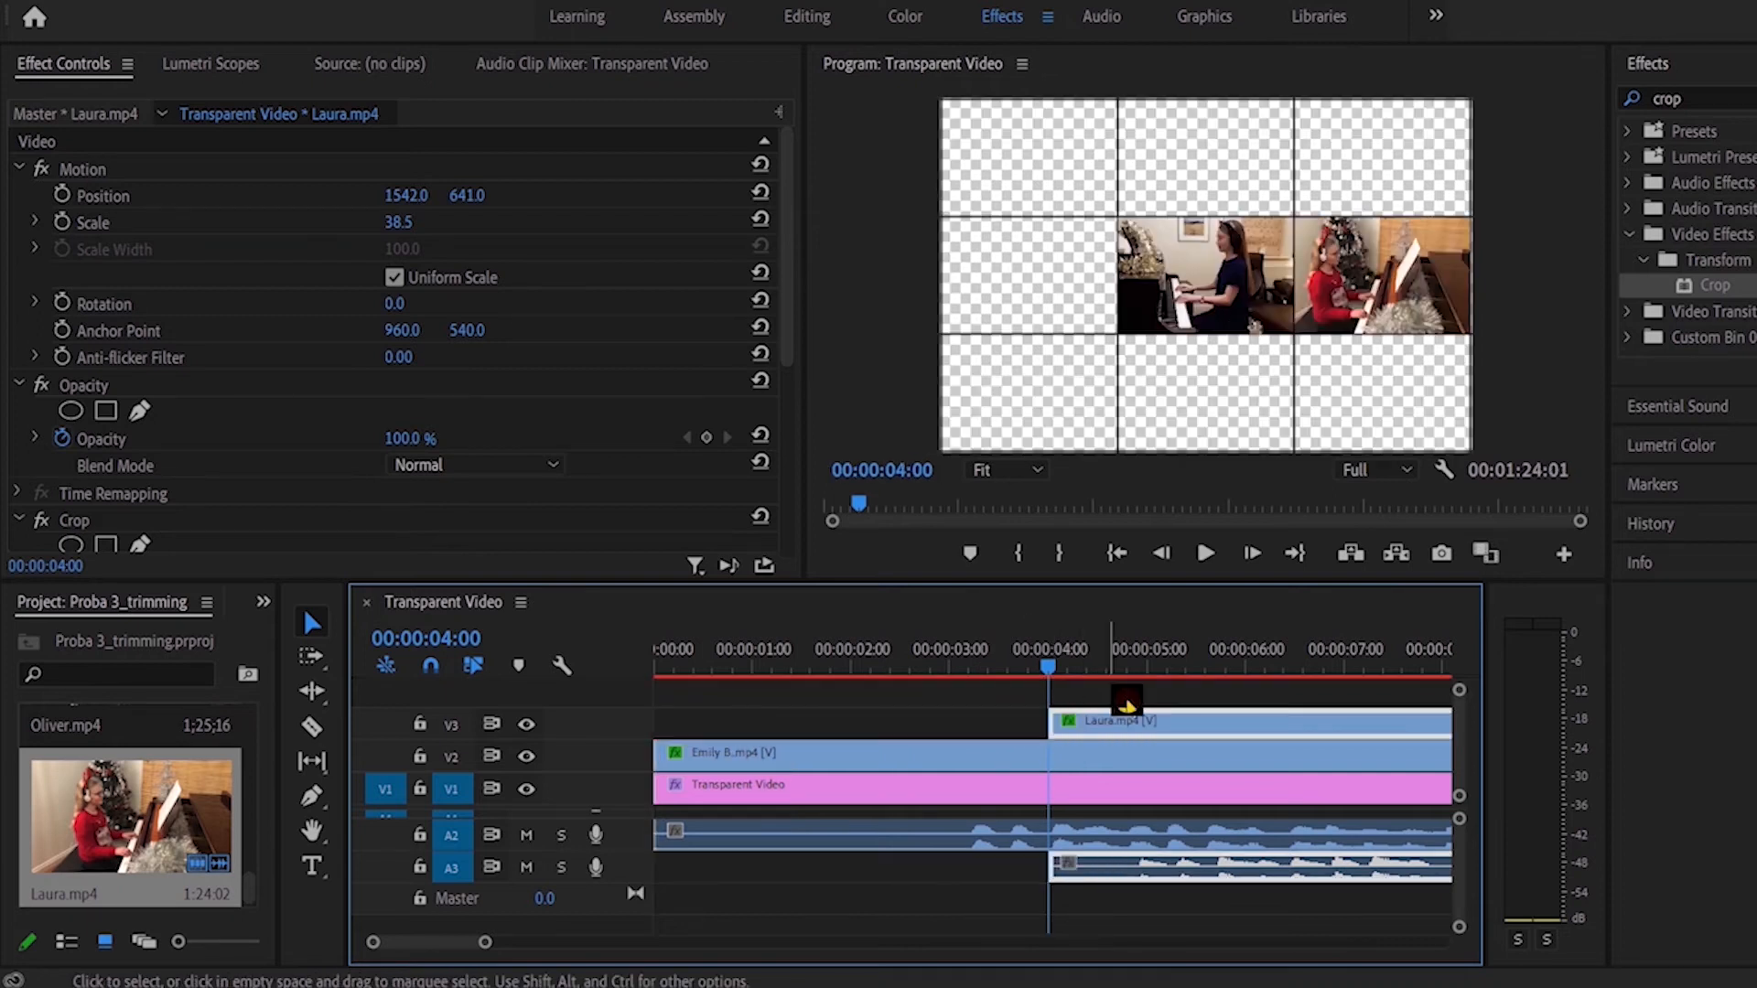
{"action": "left_click", "coordinate": [1294, 553]}
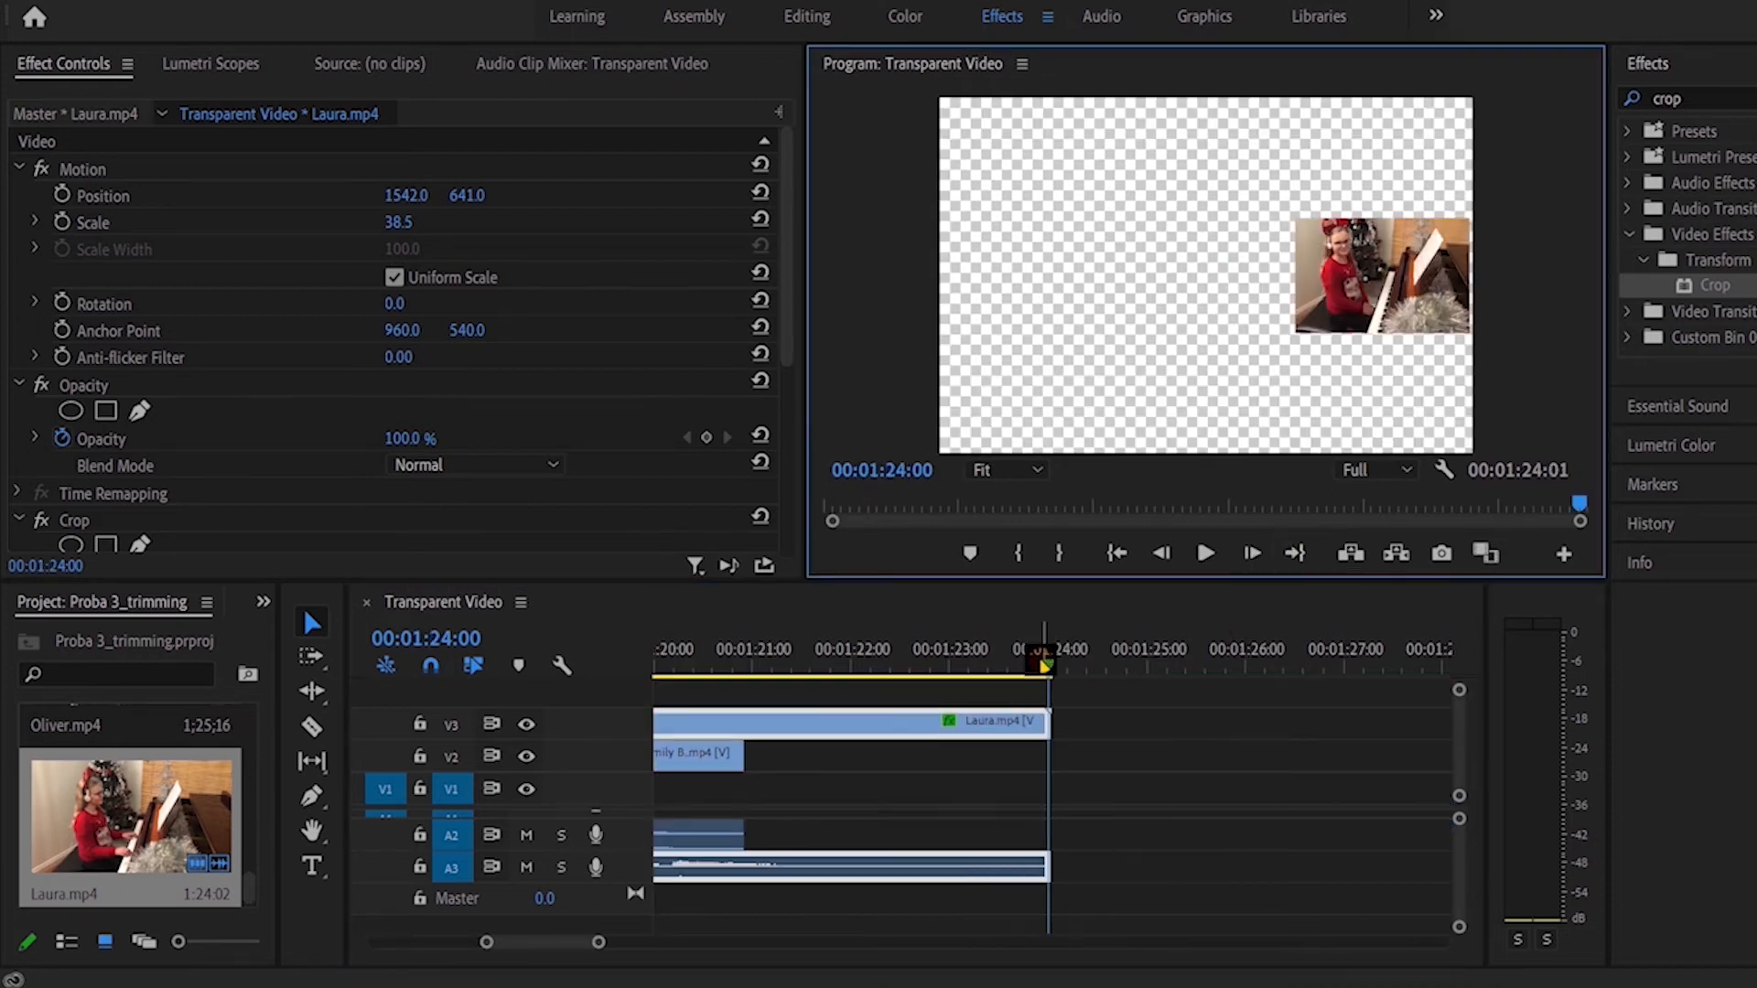
Step: Trim the end of the V3 clip to 00:01:22:02 and shift the clip back to the beginning of the sequence
{"action": "left_click_drag", "start_coordinate": [1046, 666], "coordinate": [861, 687]}
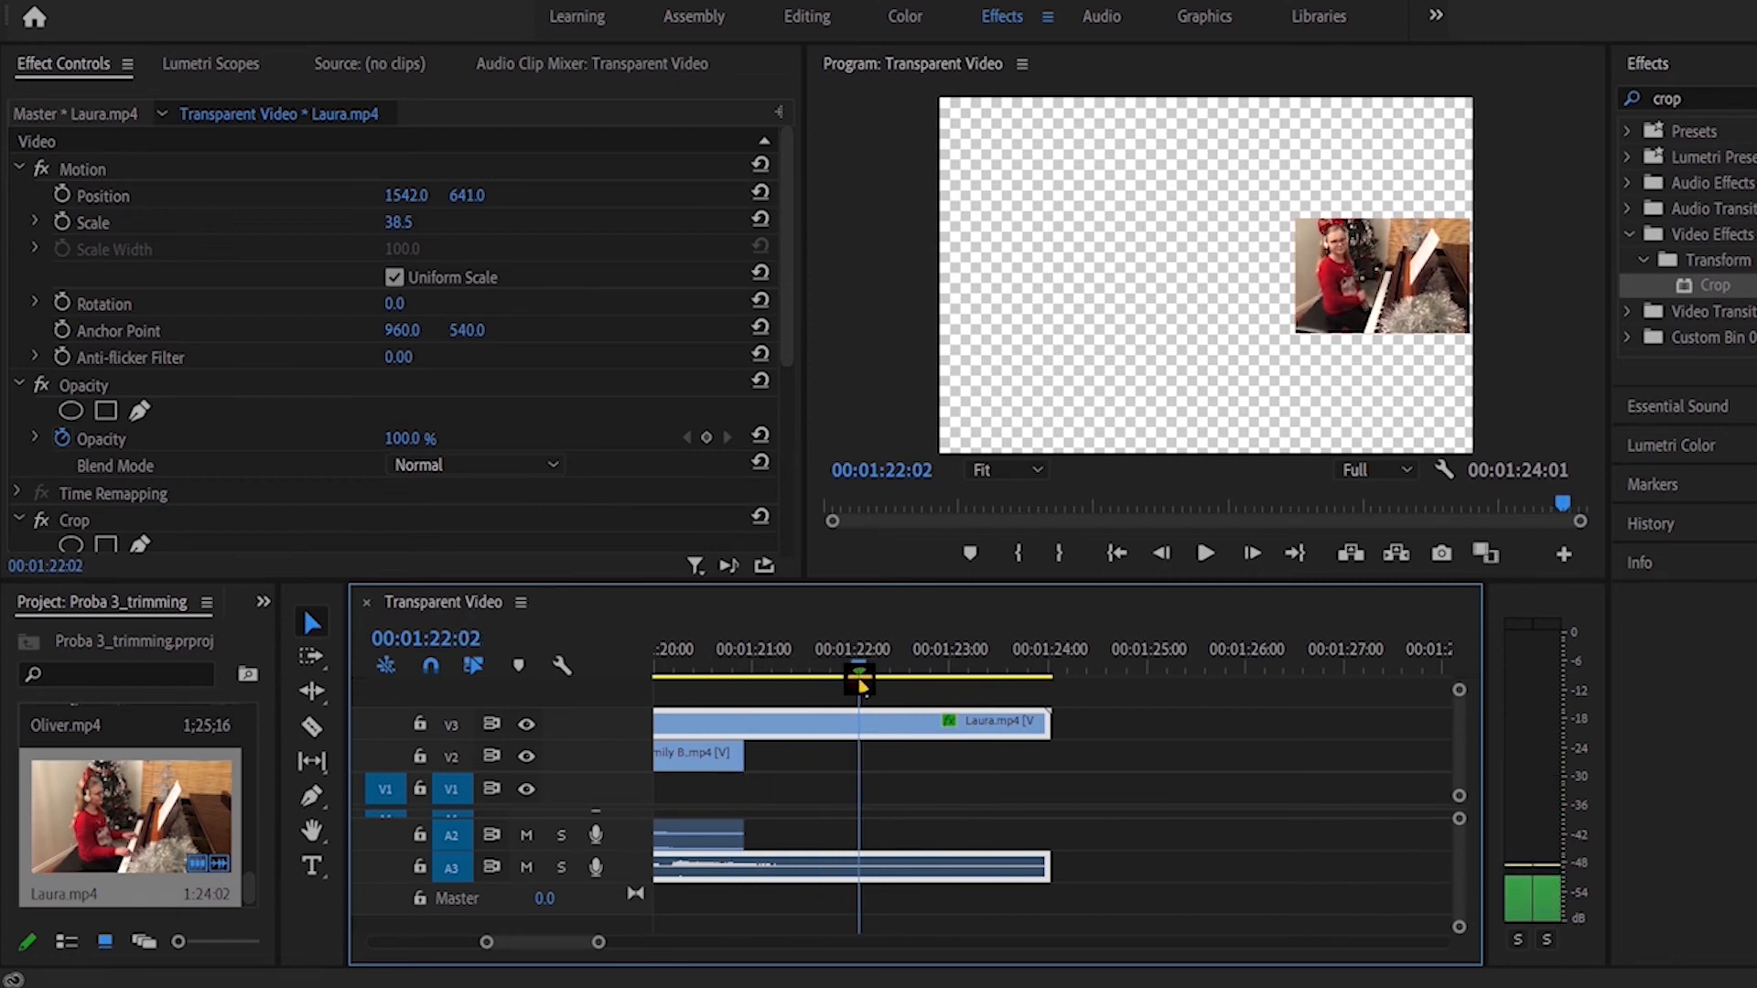
{"action": "left_click_drag", "start_coordinate": [1048, 723], "coordinate": [858, 723]}
{"action": "left_click", "coordinate": [1116, 566]}
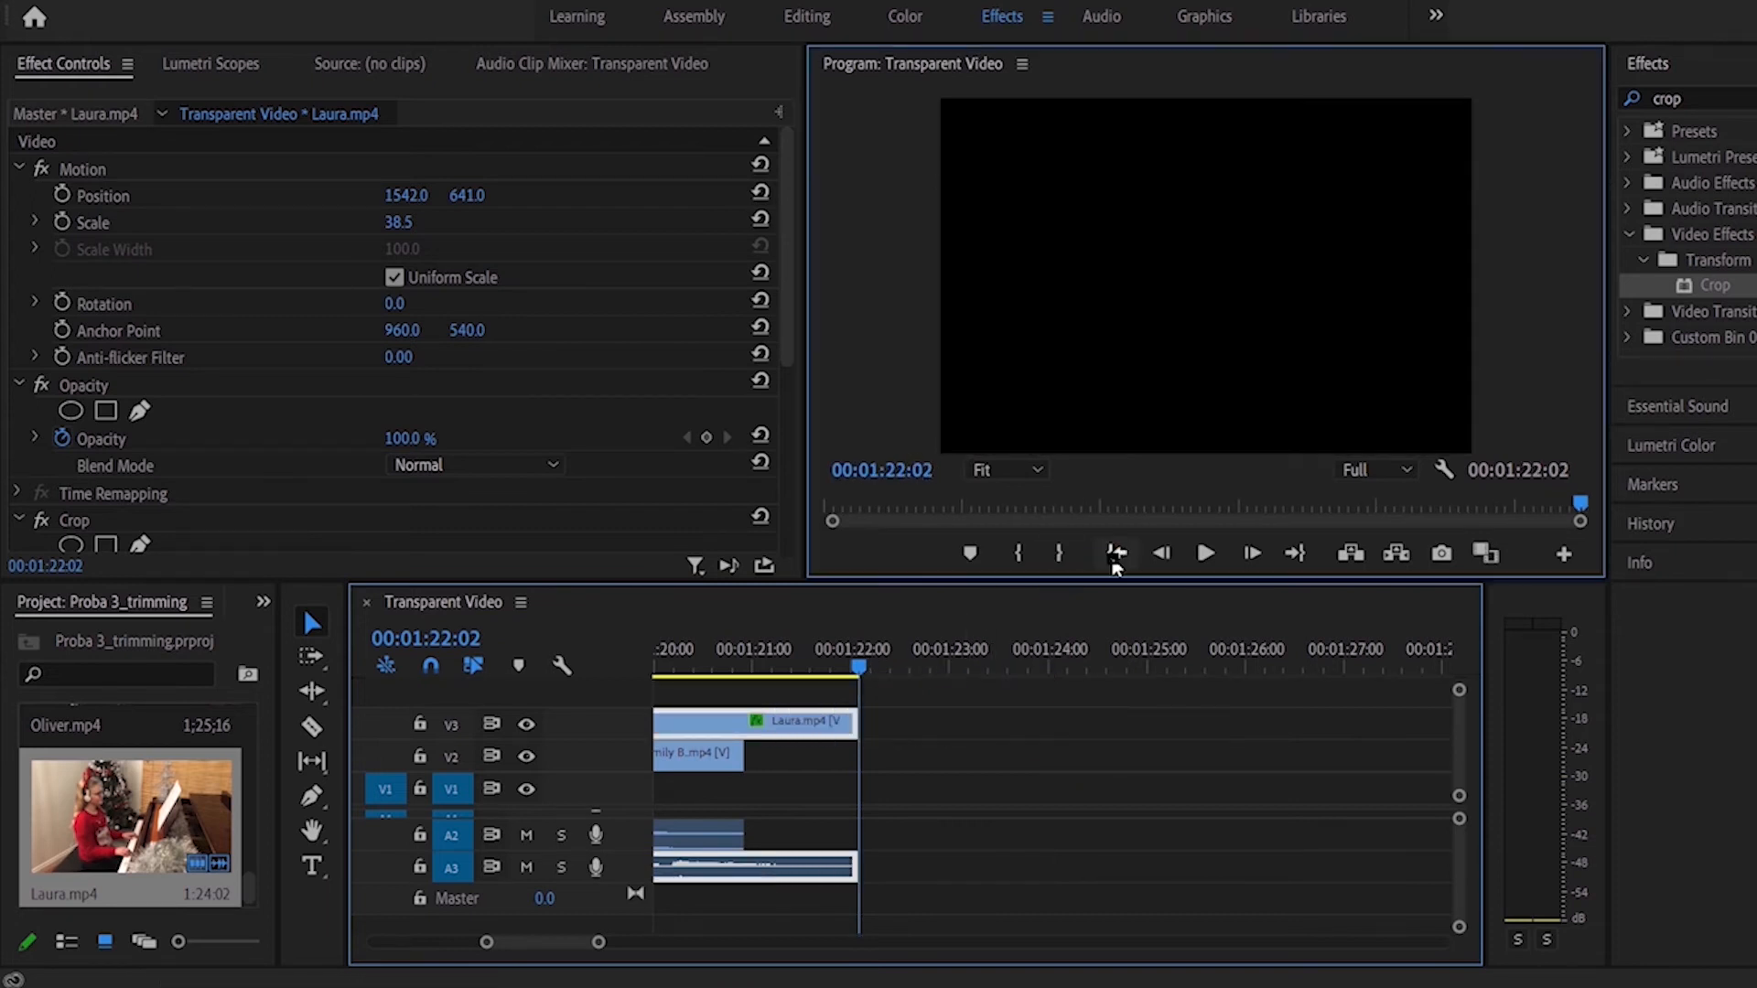
{"action": "left_click", "coordinate": [1116, 563]}
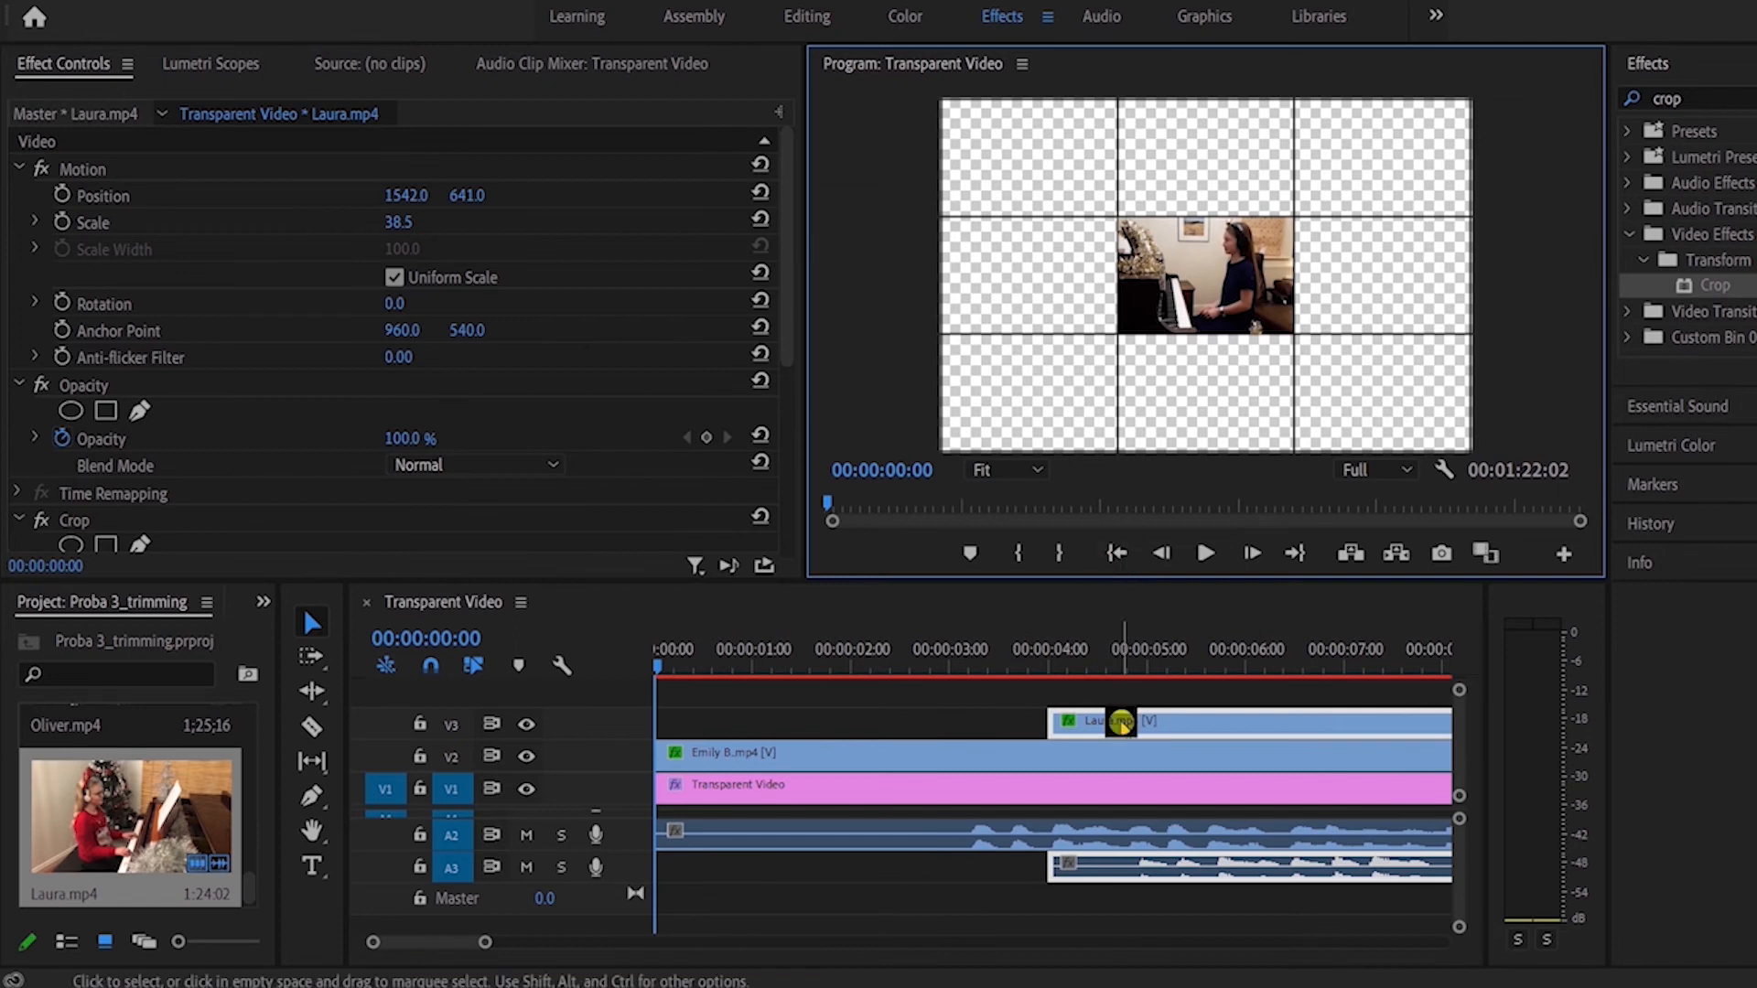
{"action": "left_click_drag", "start_coordinate": [1112, 720], "coordinate": [800, 736]}
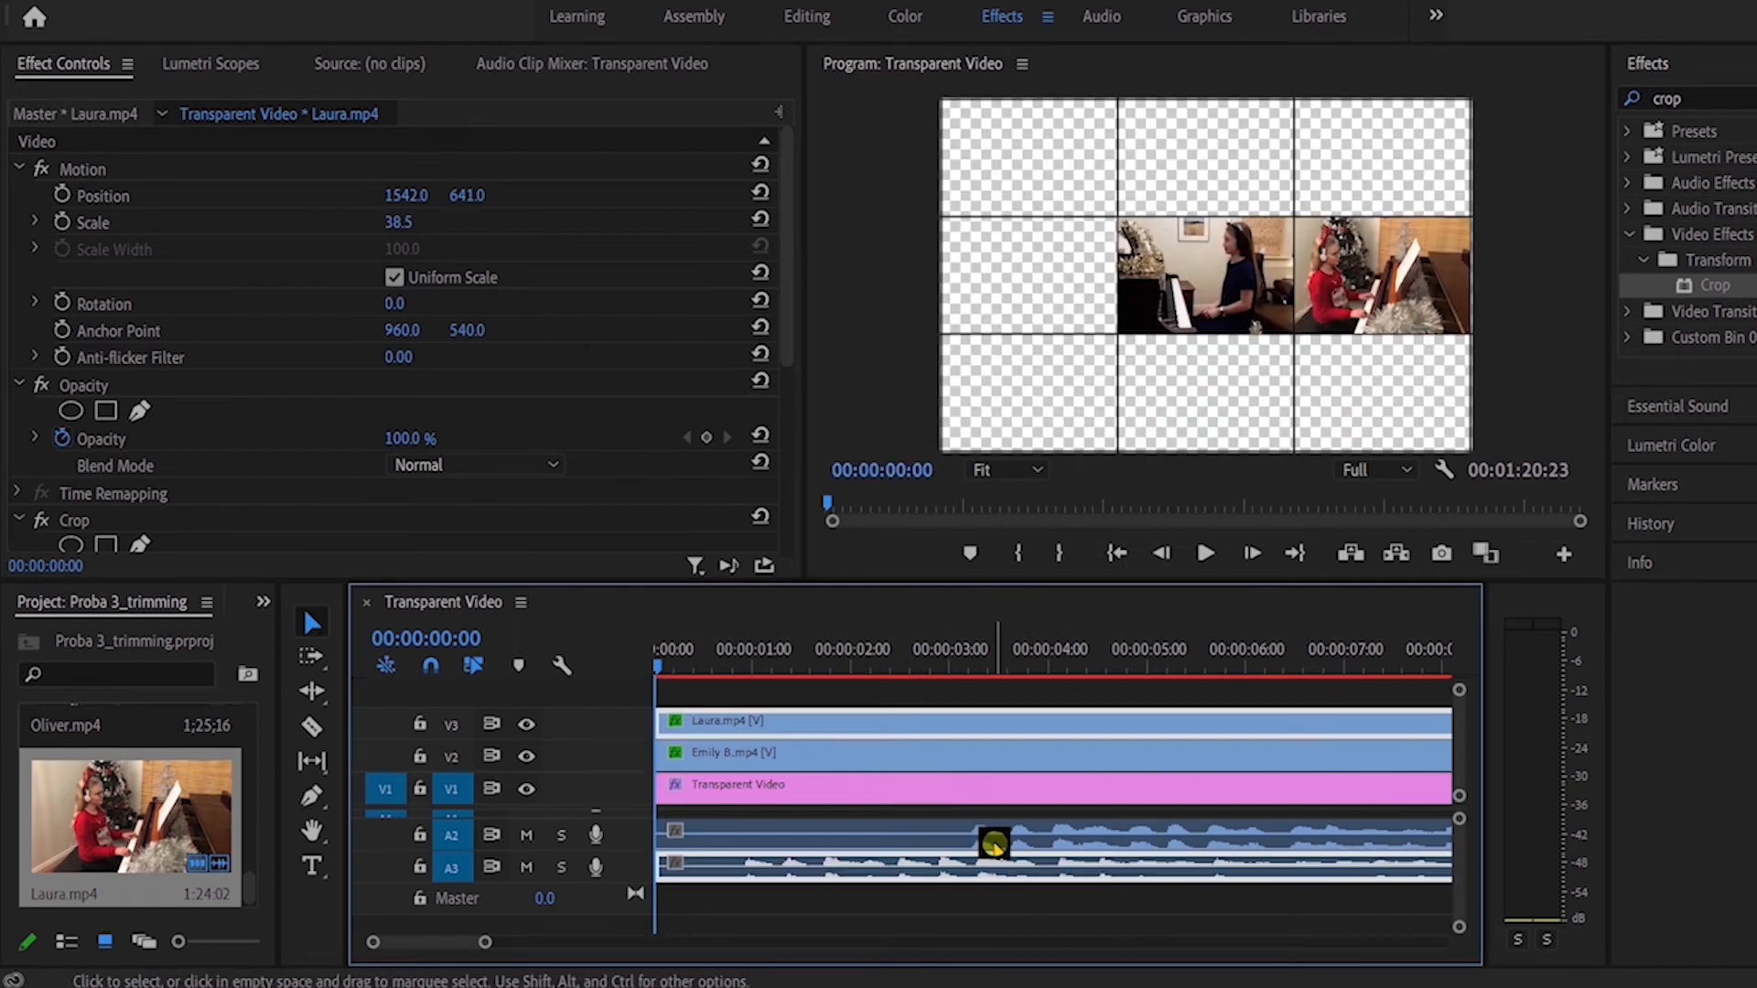
Step: Trim about 00:00:02:17 off the start of the V2 clip and shift it earlier towards the matching notes of the V3 clip
{"action": "left_click", "coordinate": [746, 753]}
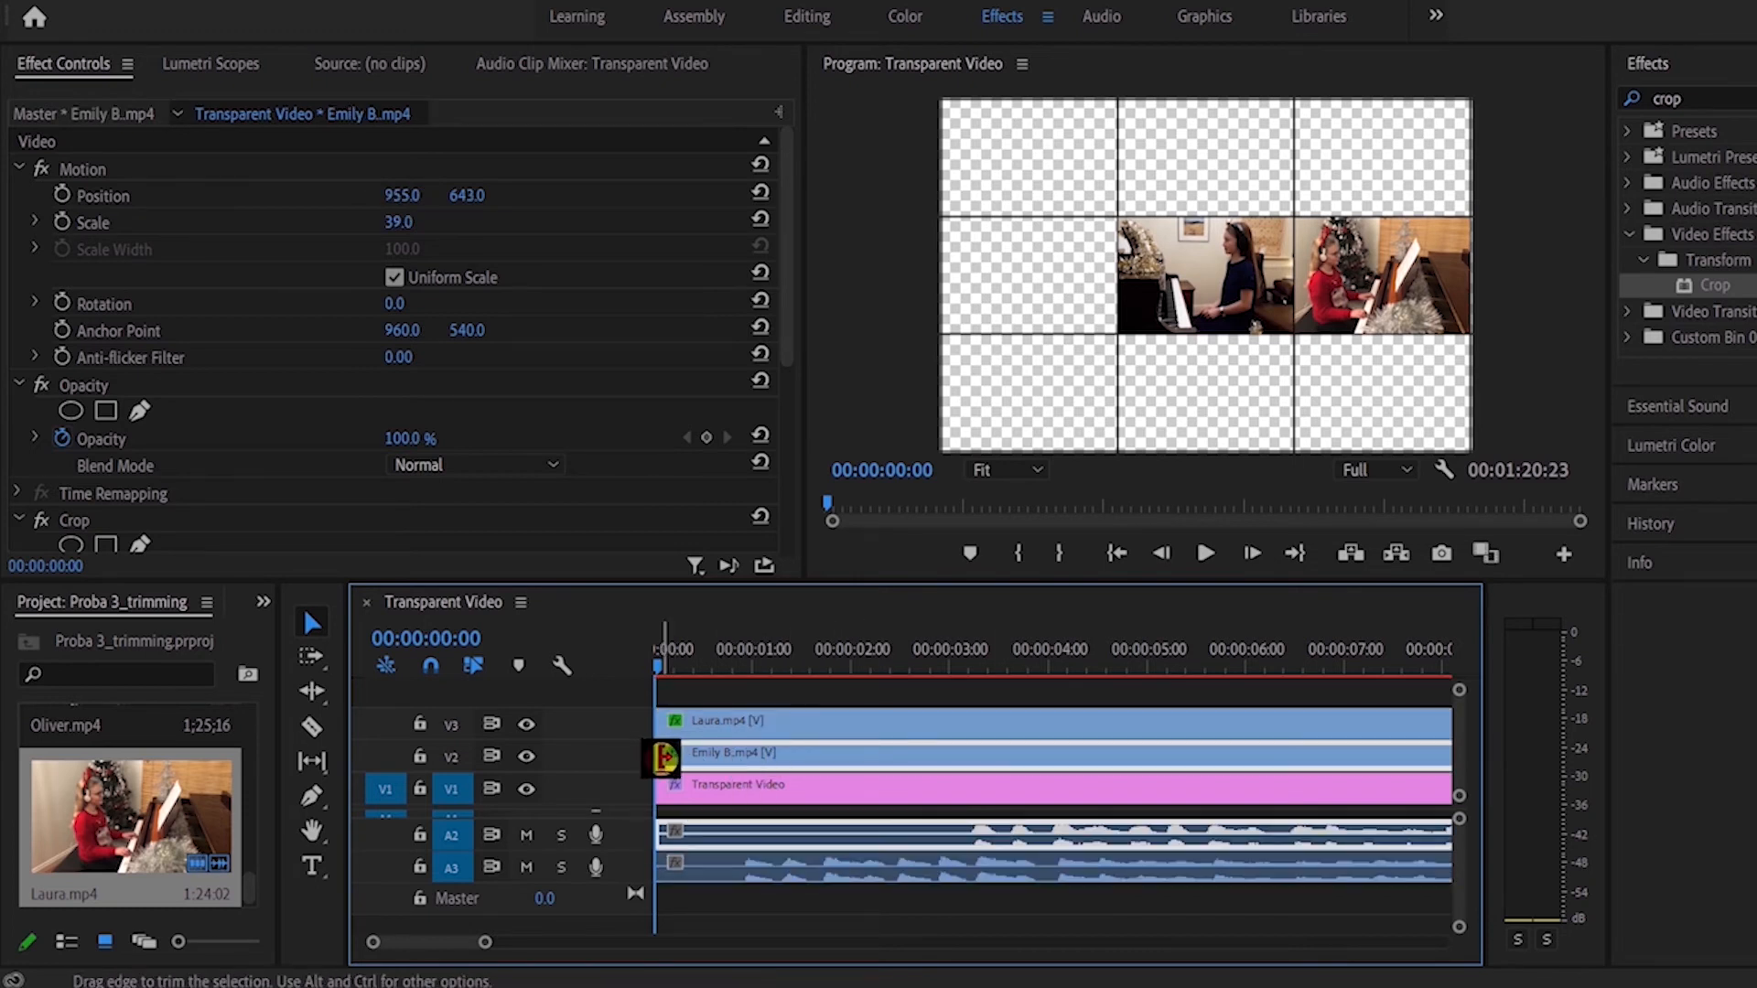
{"action": "left_click_drag", "start_coordinate": [661, 759], "coordinate": [934, 785]}
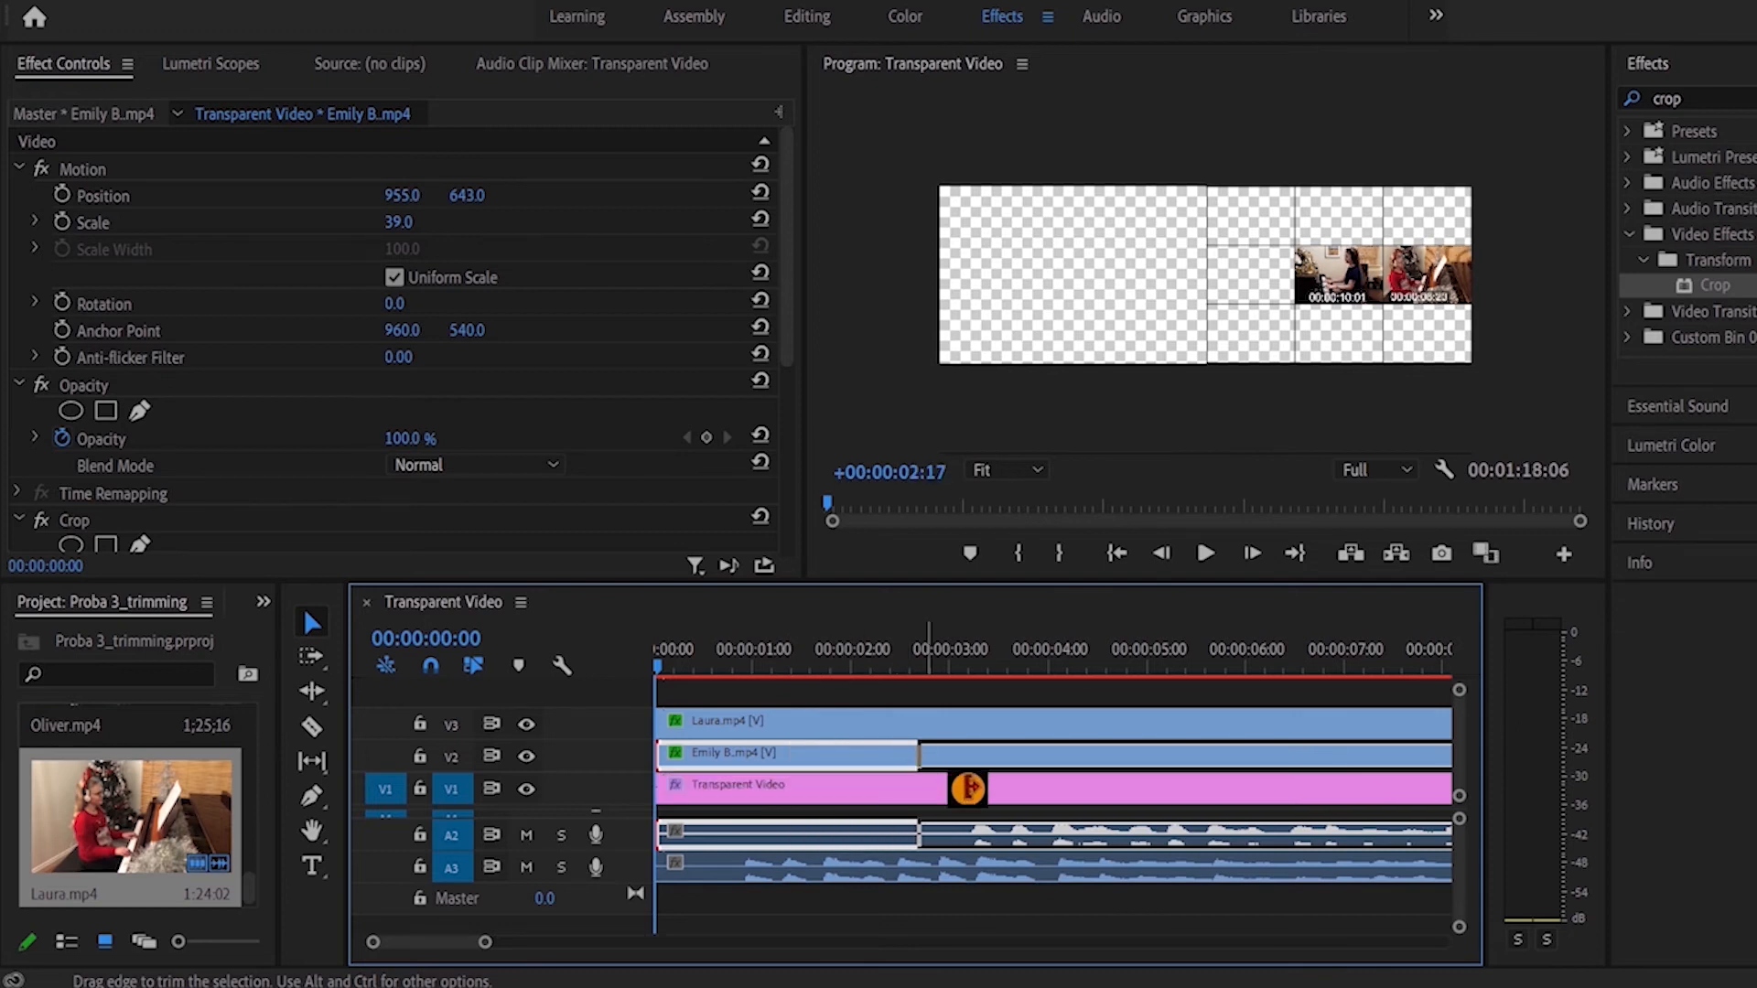
{"action": "left_click_drag", "start_coordinate": [1062, 833], "coordinate": [859, 828]}
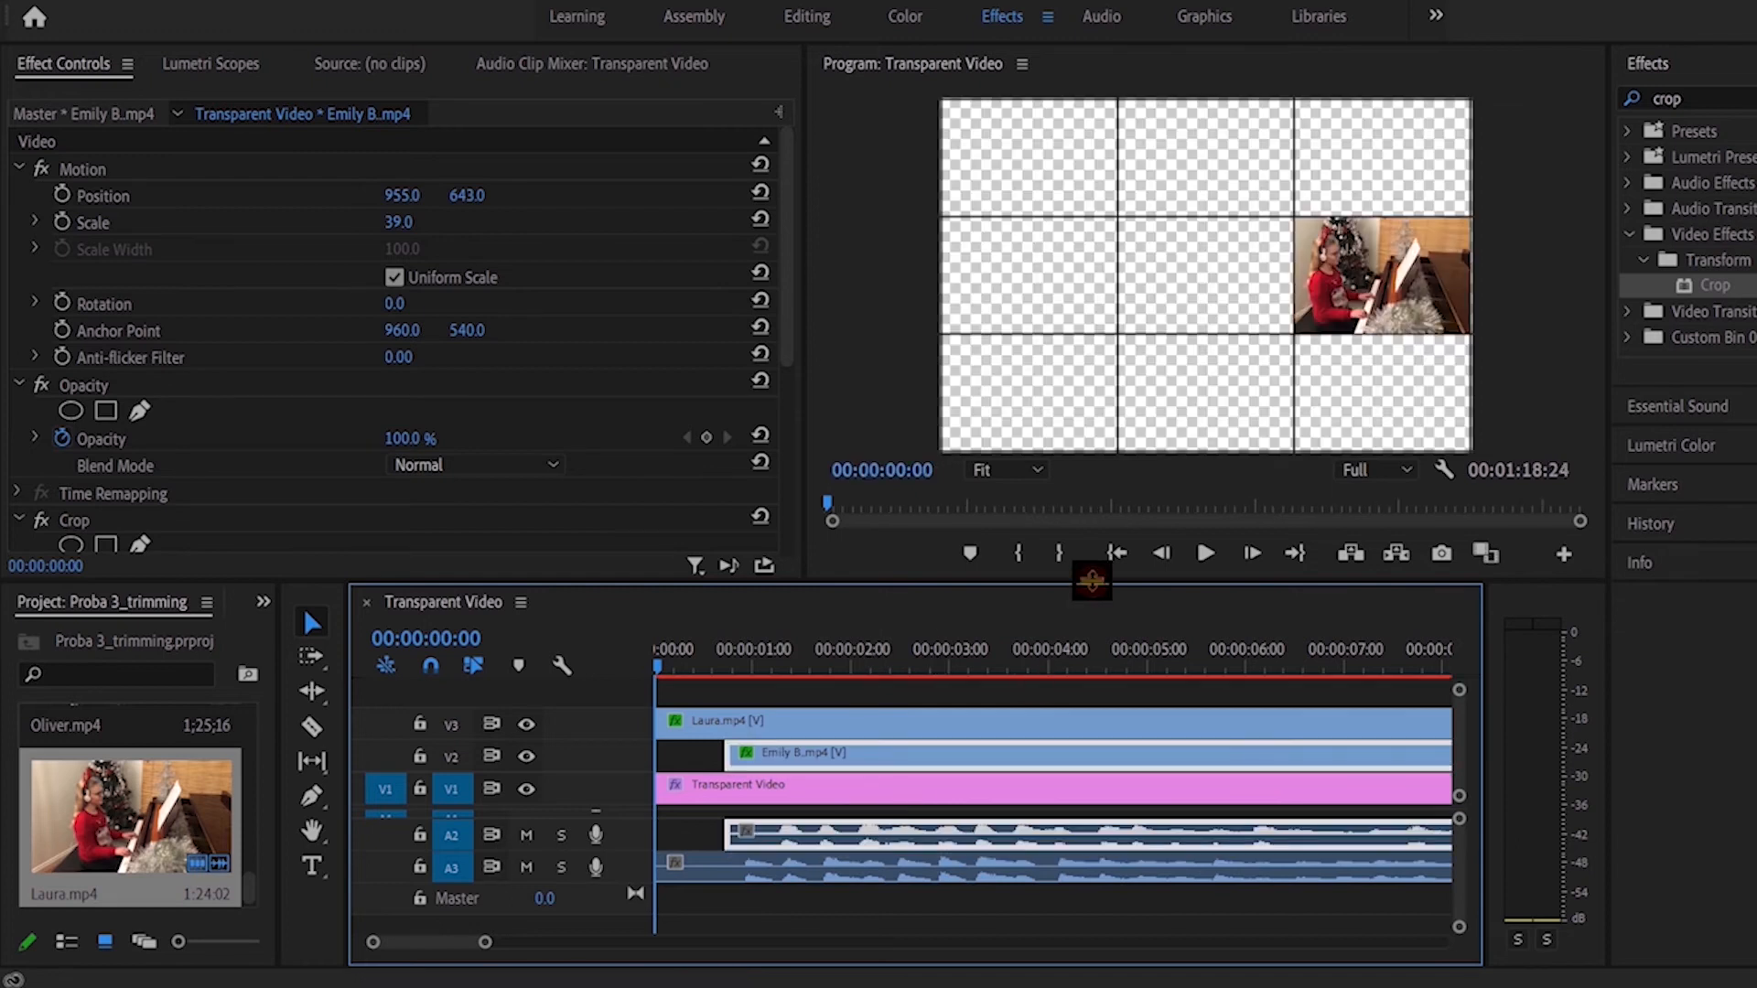
Step: Enlarge the timeline and its audio tracks, and align the V2 clip's waveform peaks with those of the V3 clip
{"action": "left_click_drag", "start_coordinate": [1083, 580], "coordinate": [1113, 347]}
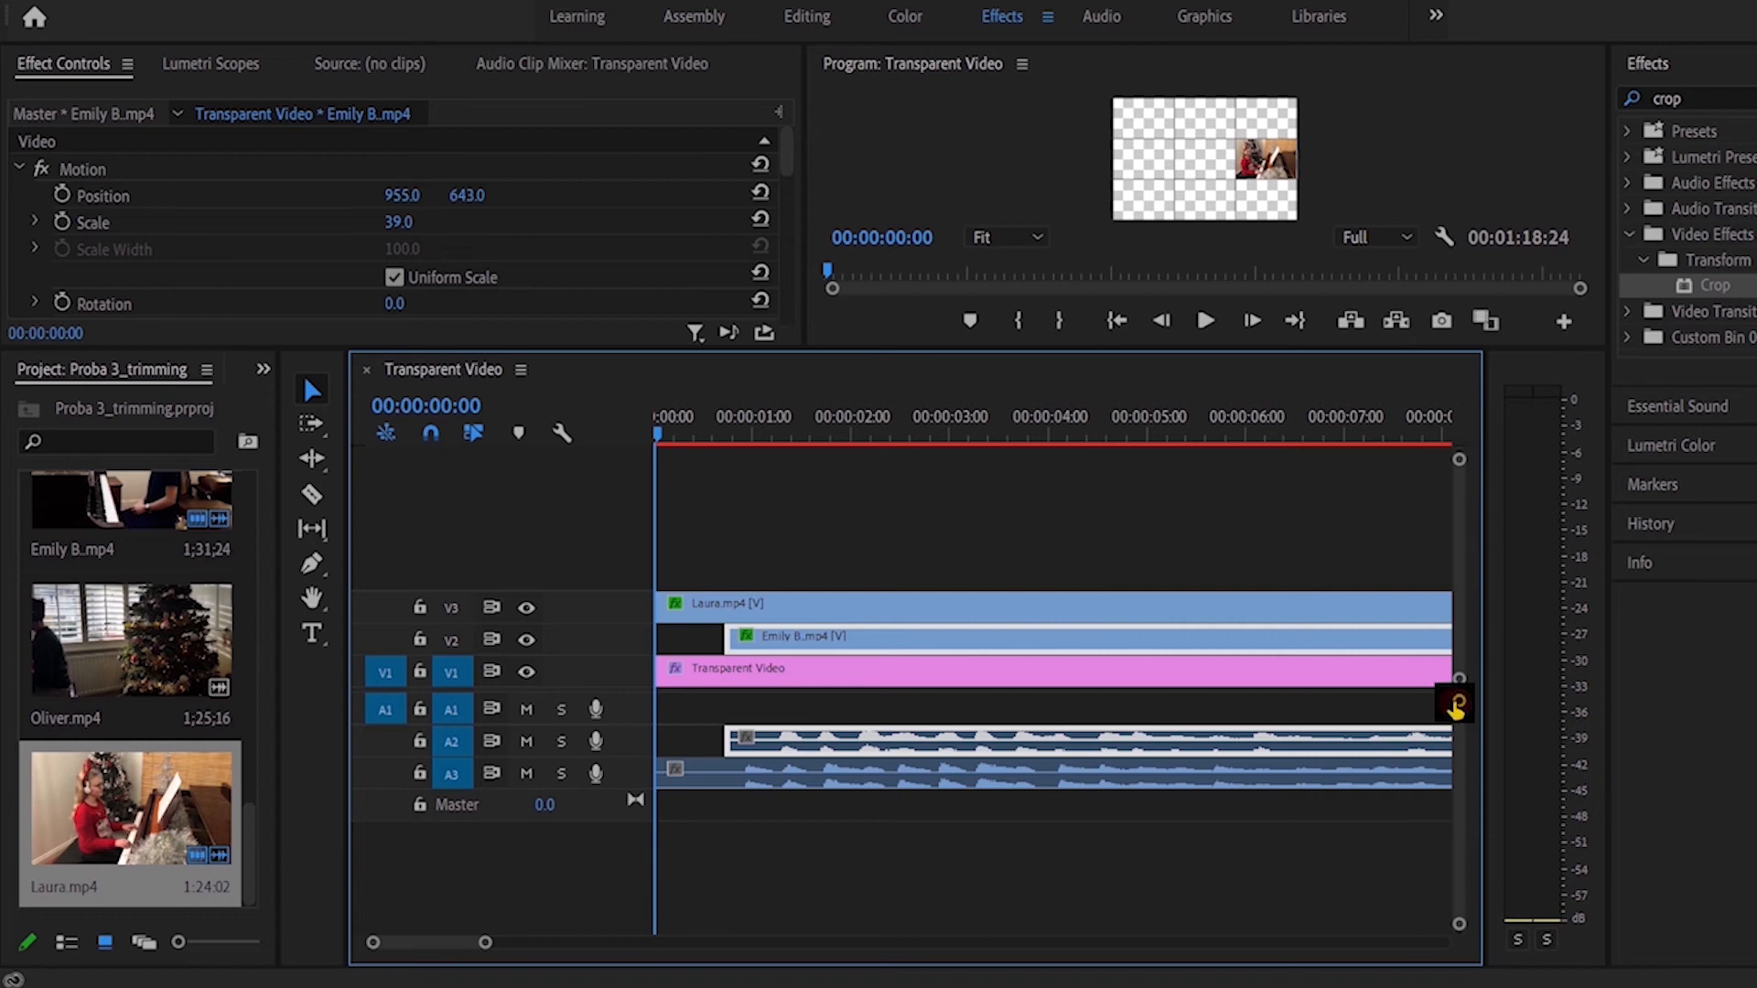
{"action": "scroll", "coordinate": [1455, 705], "scroll_direction": "up", "scroll_amount": 3}
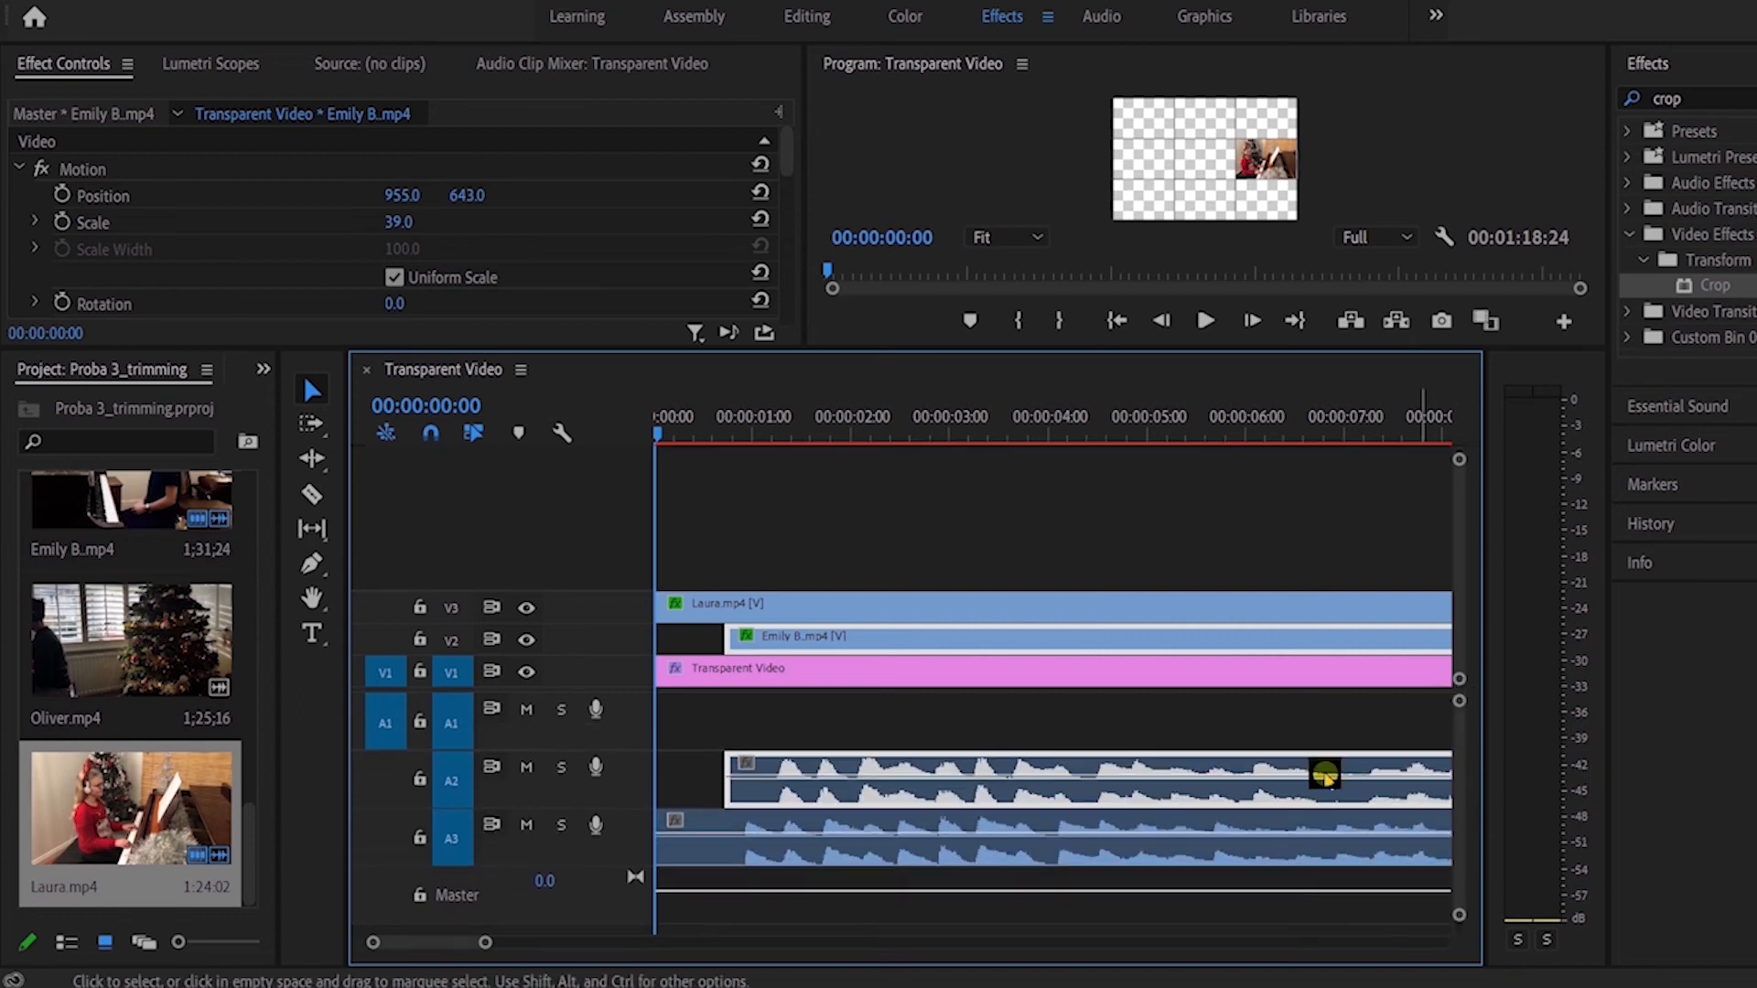
{"action": "left_click", "coordinate": [813, 828]}
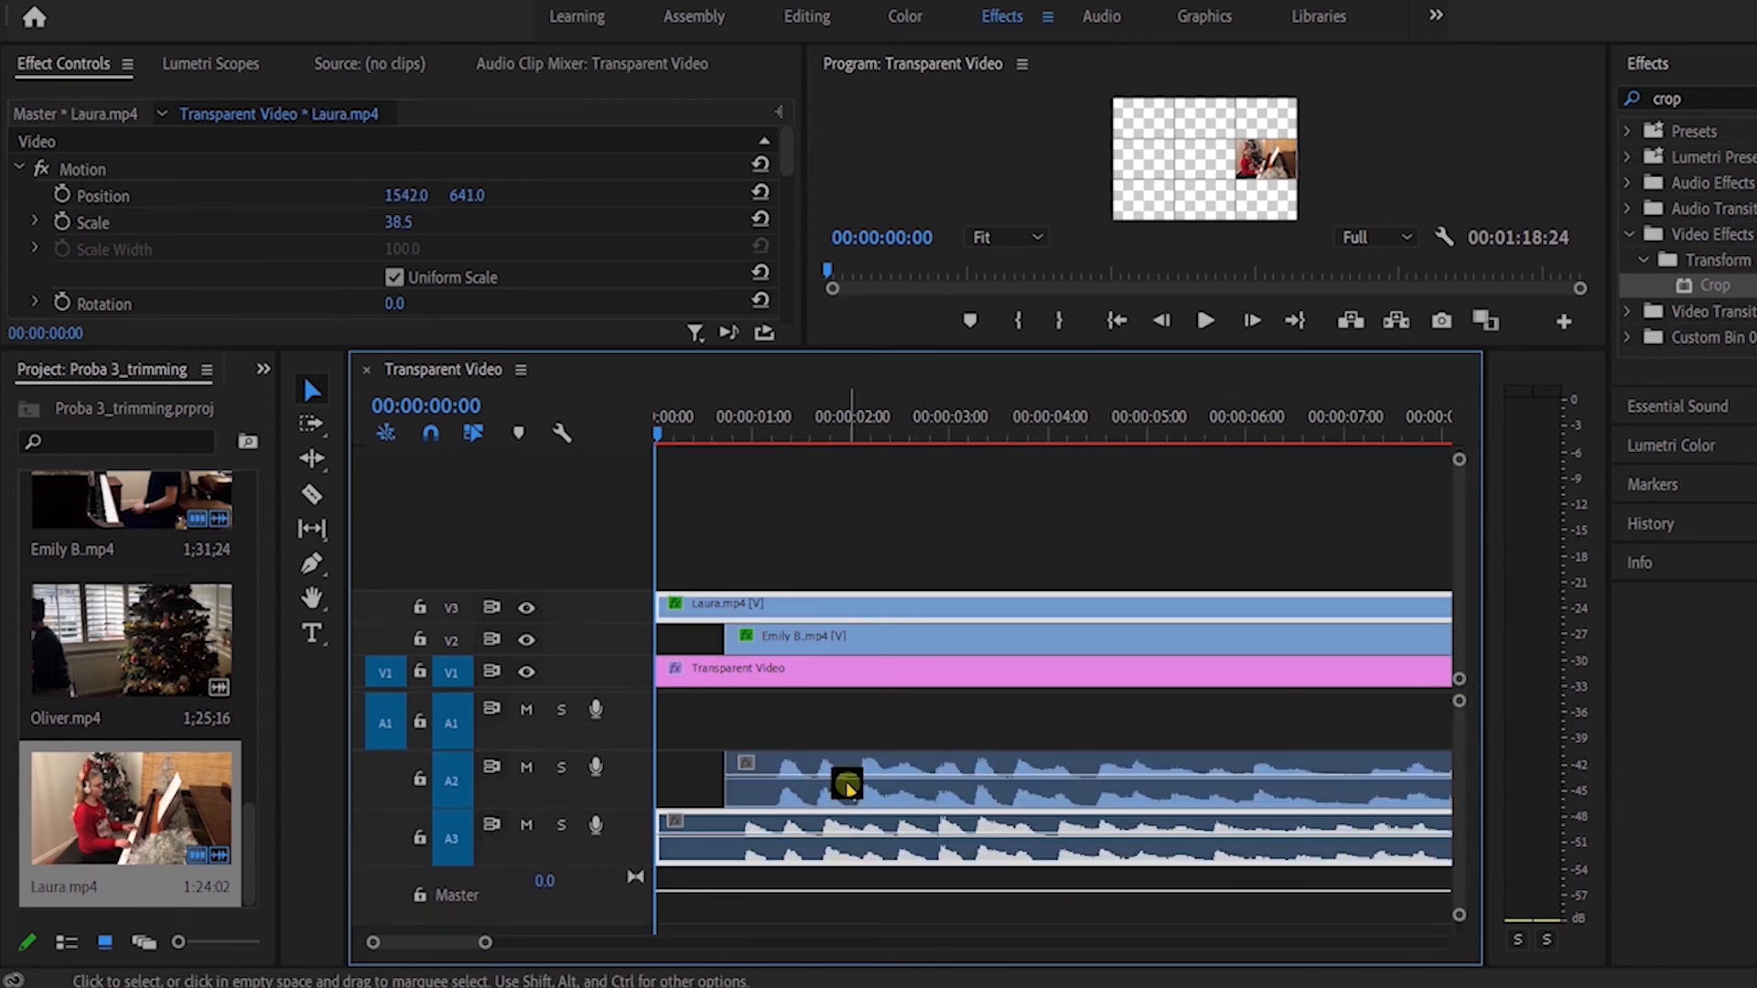
{"action": "left_click_drag", "start_coordinate": [866, 632], "coordinate": [830, 650]}
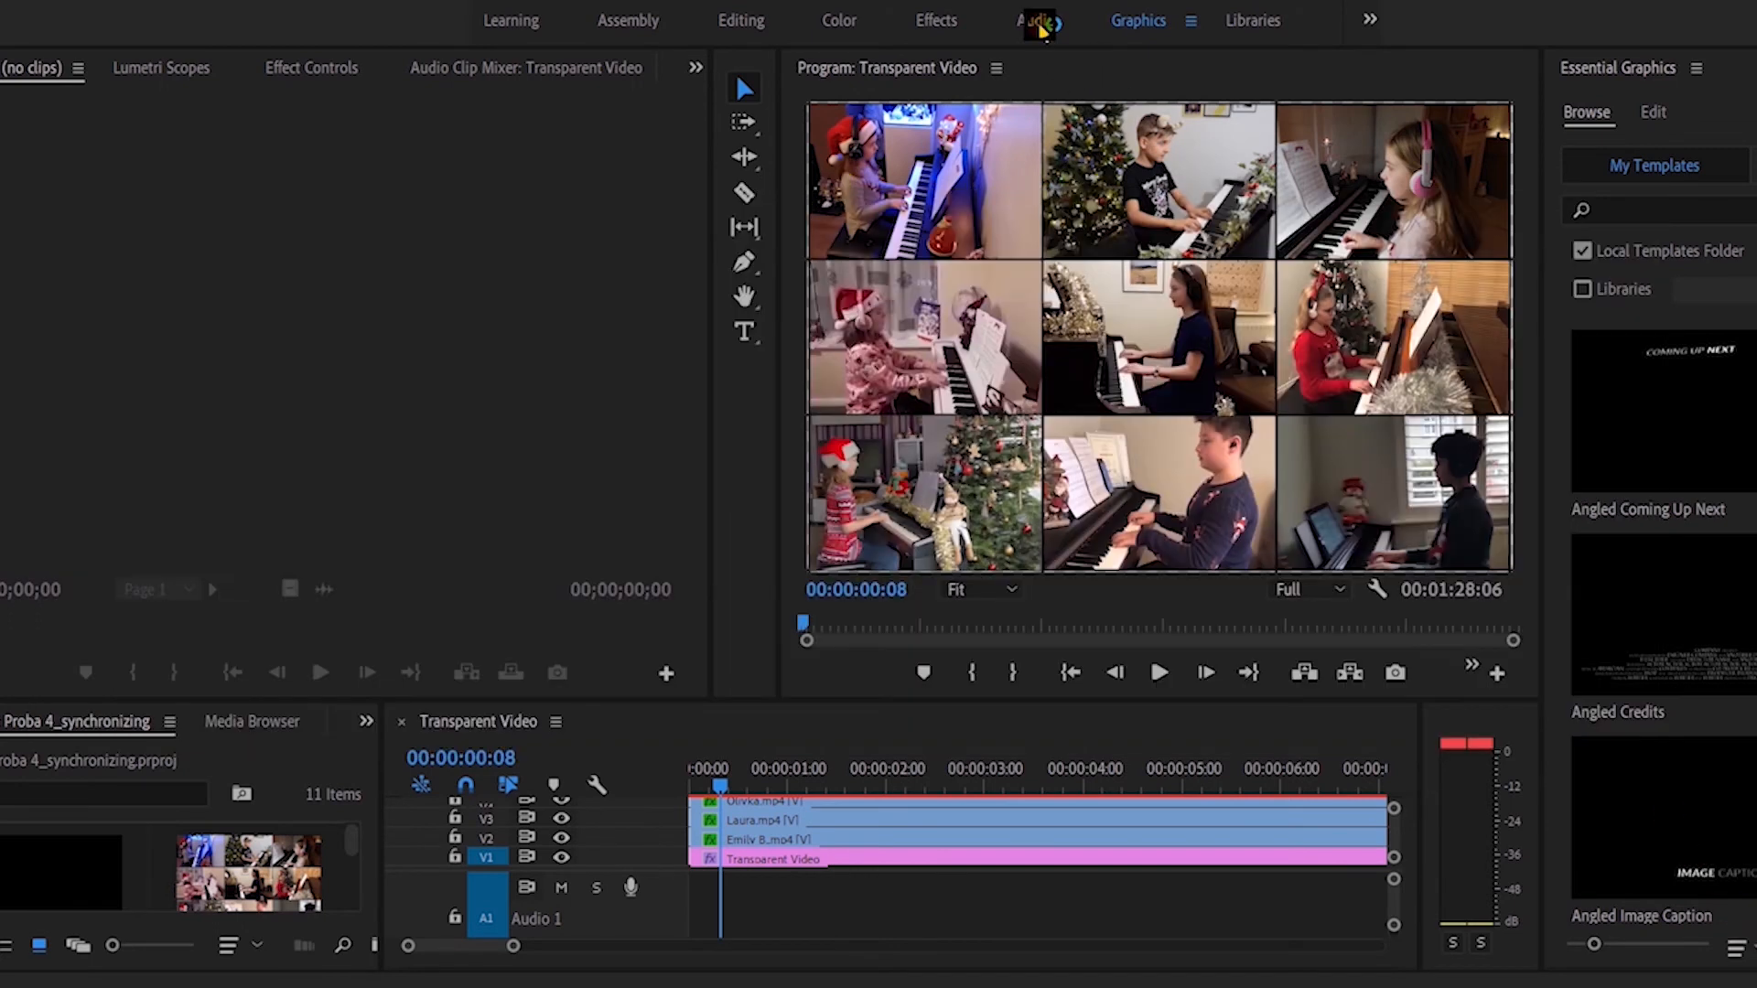
Step: Switch to the Audio workspace and play the sequence to check the track levels in the Audio Track Mixer
{"action": "left_click", "coordinate": [1041, 22]}
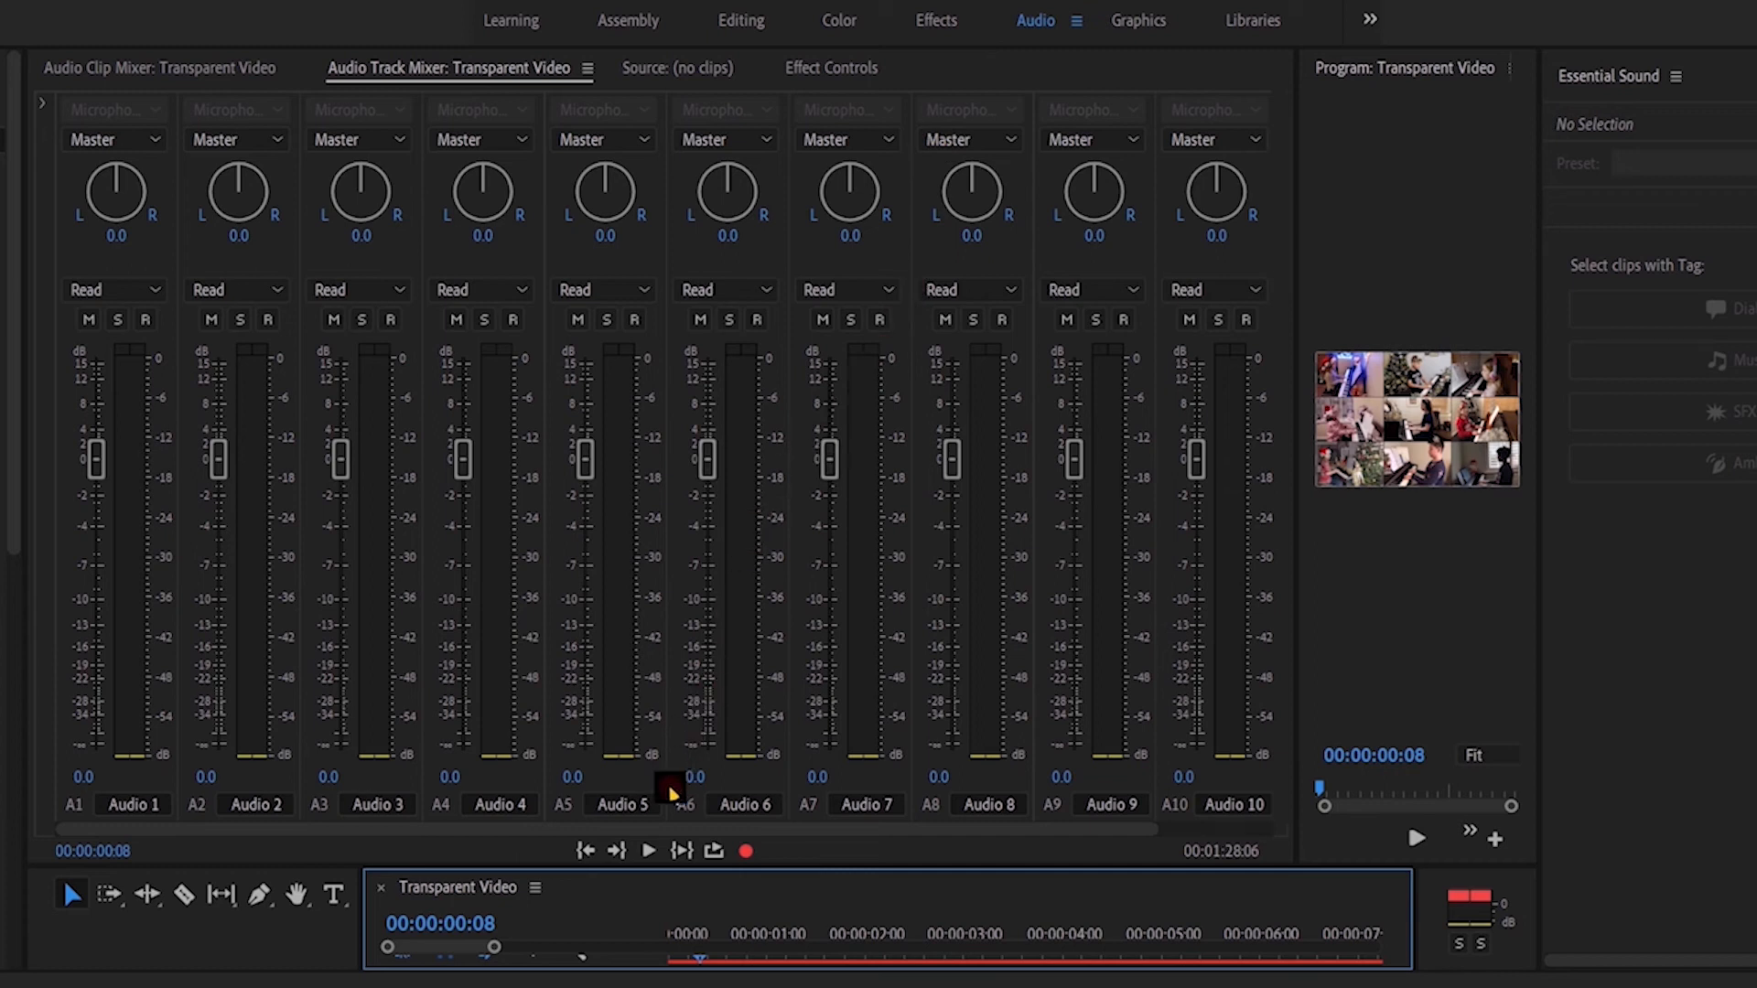
{"action": "left_click", "coordinate": [649, 850]}
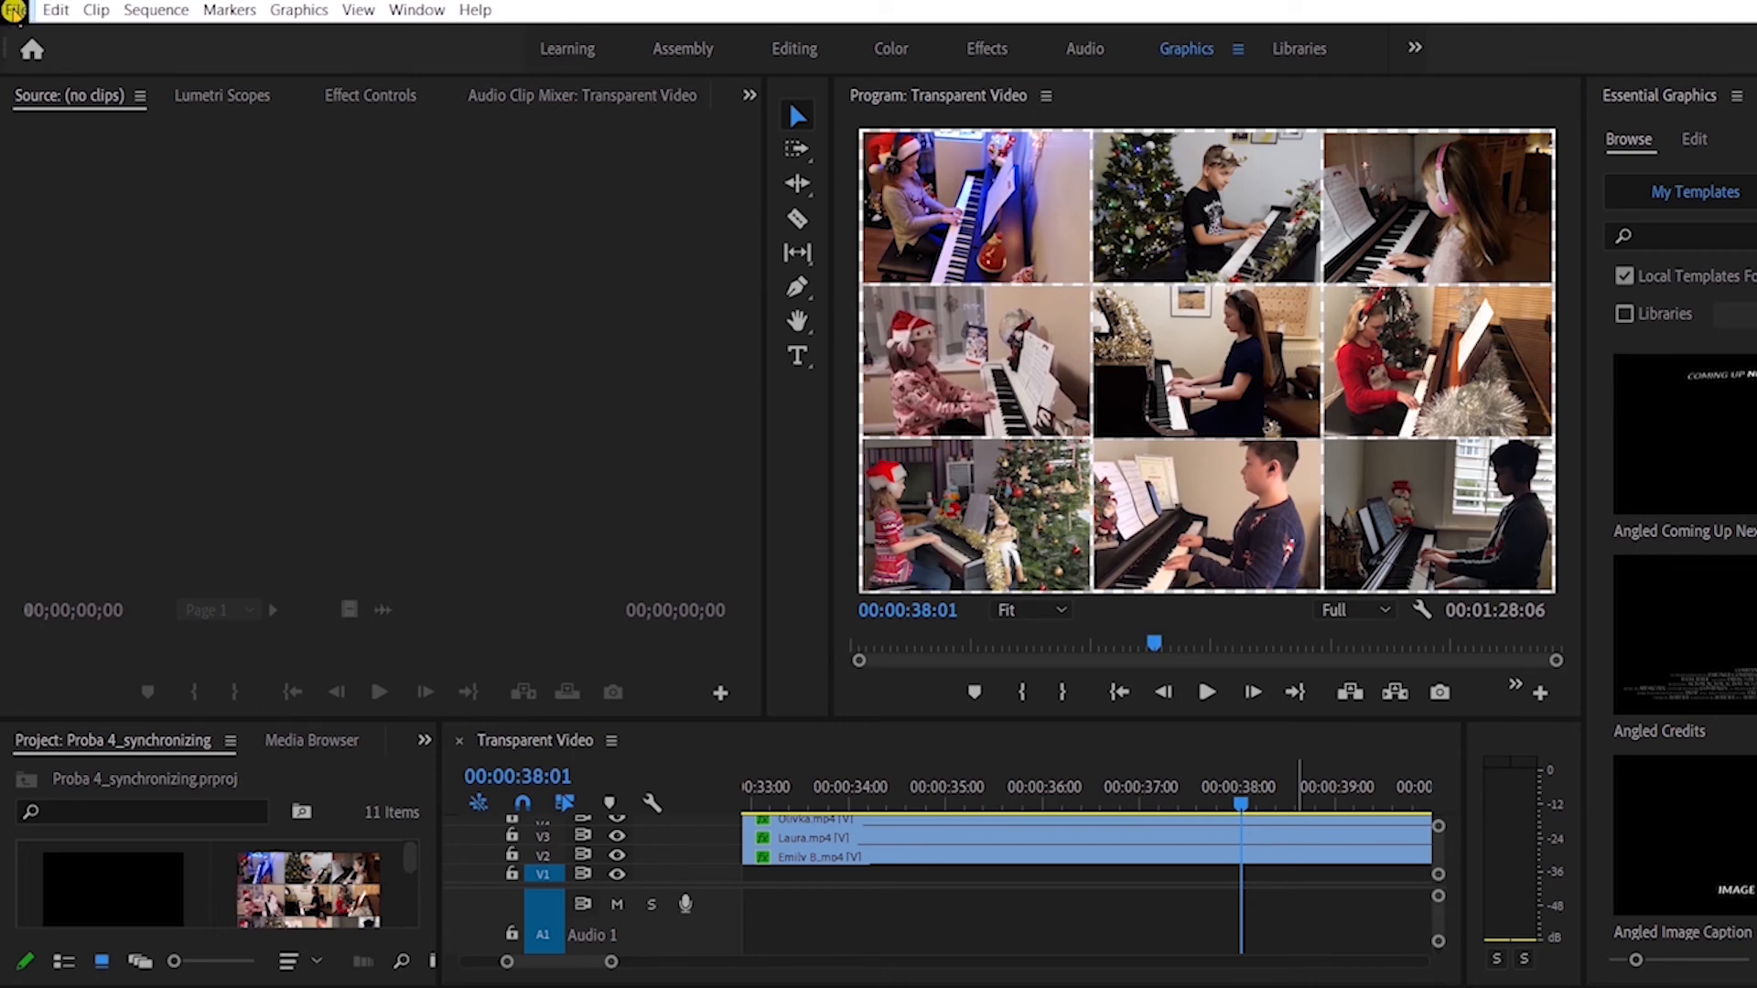
Step: Export the nine-screen sequence as a media file using the YouTube 1080p Full HD preset
{"action": "left_click", "coordinate": [12, 11]}
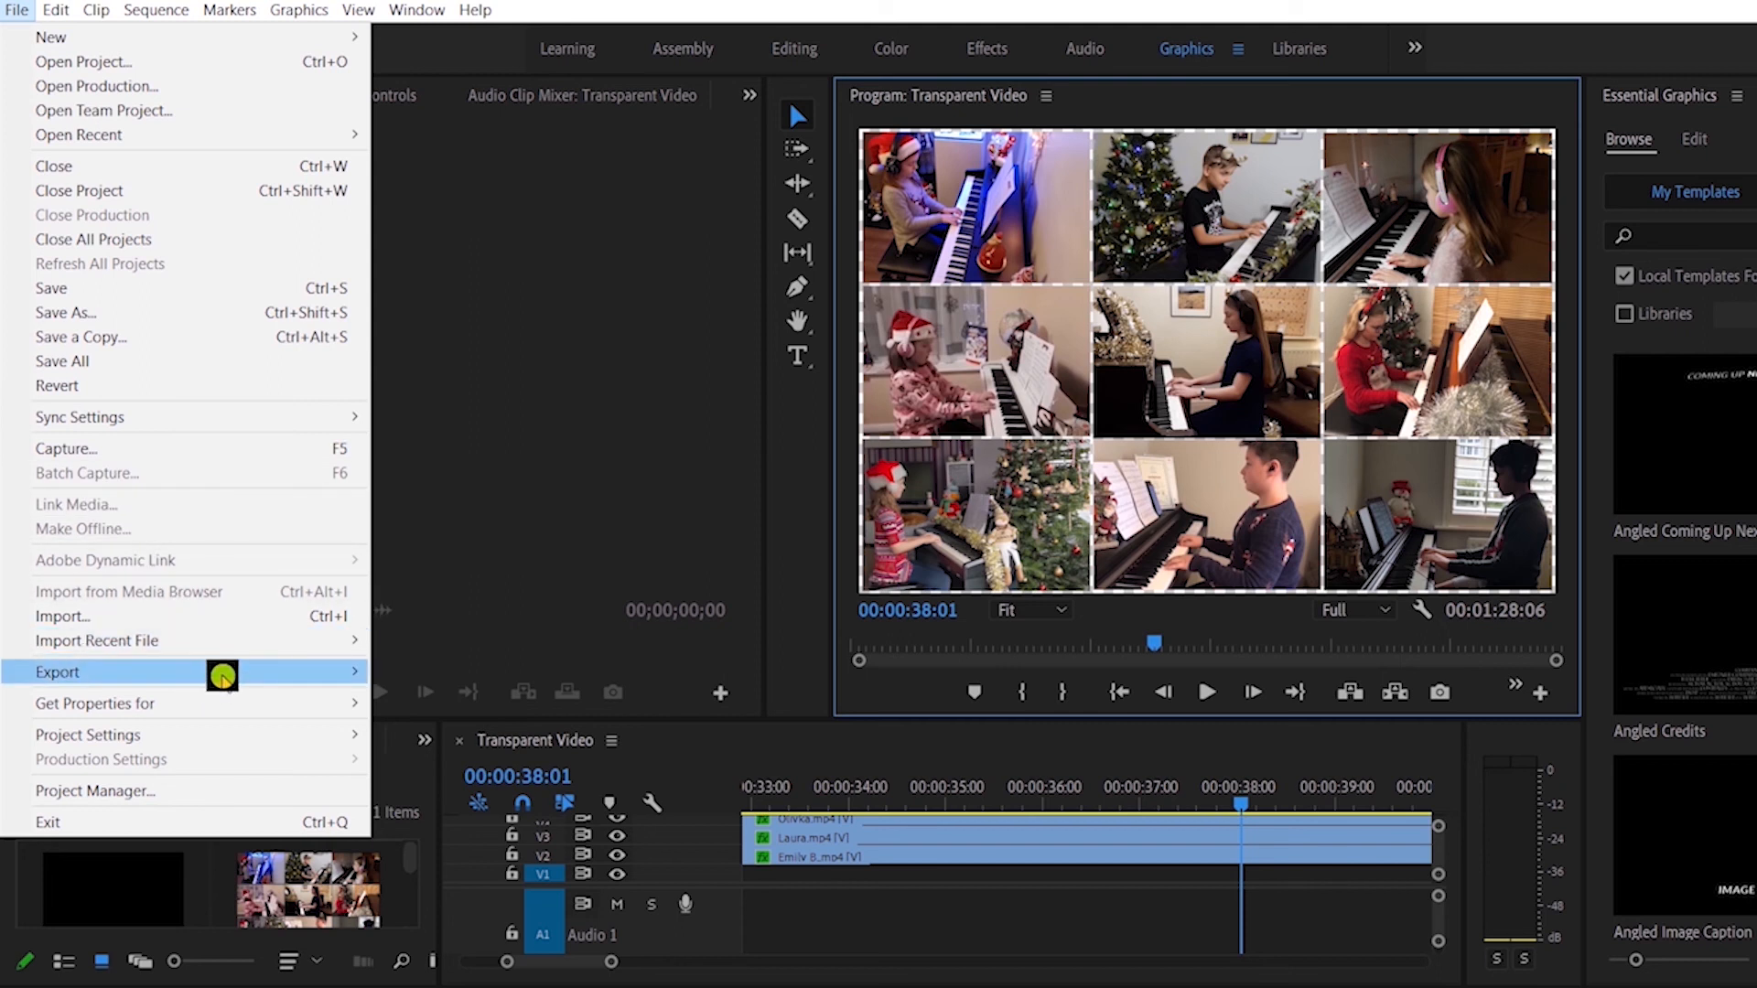
{"action": "mouse_move", "coordinate": [228, 674]}
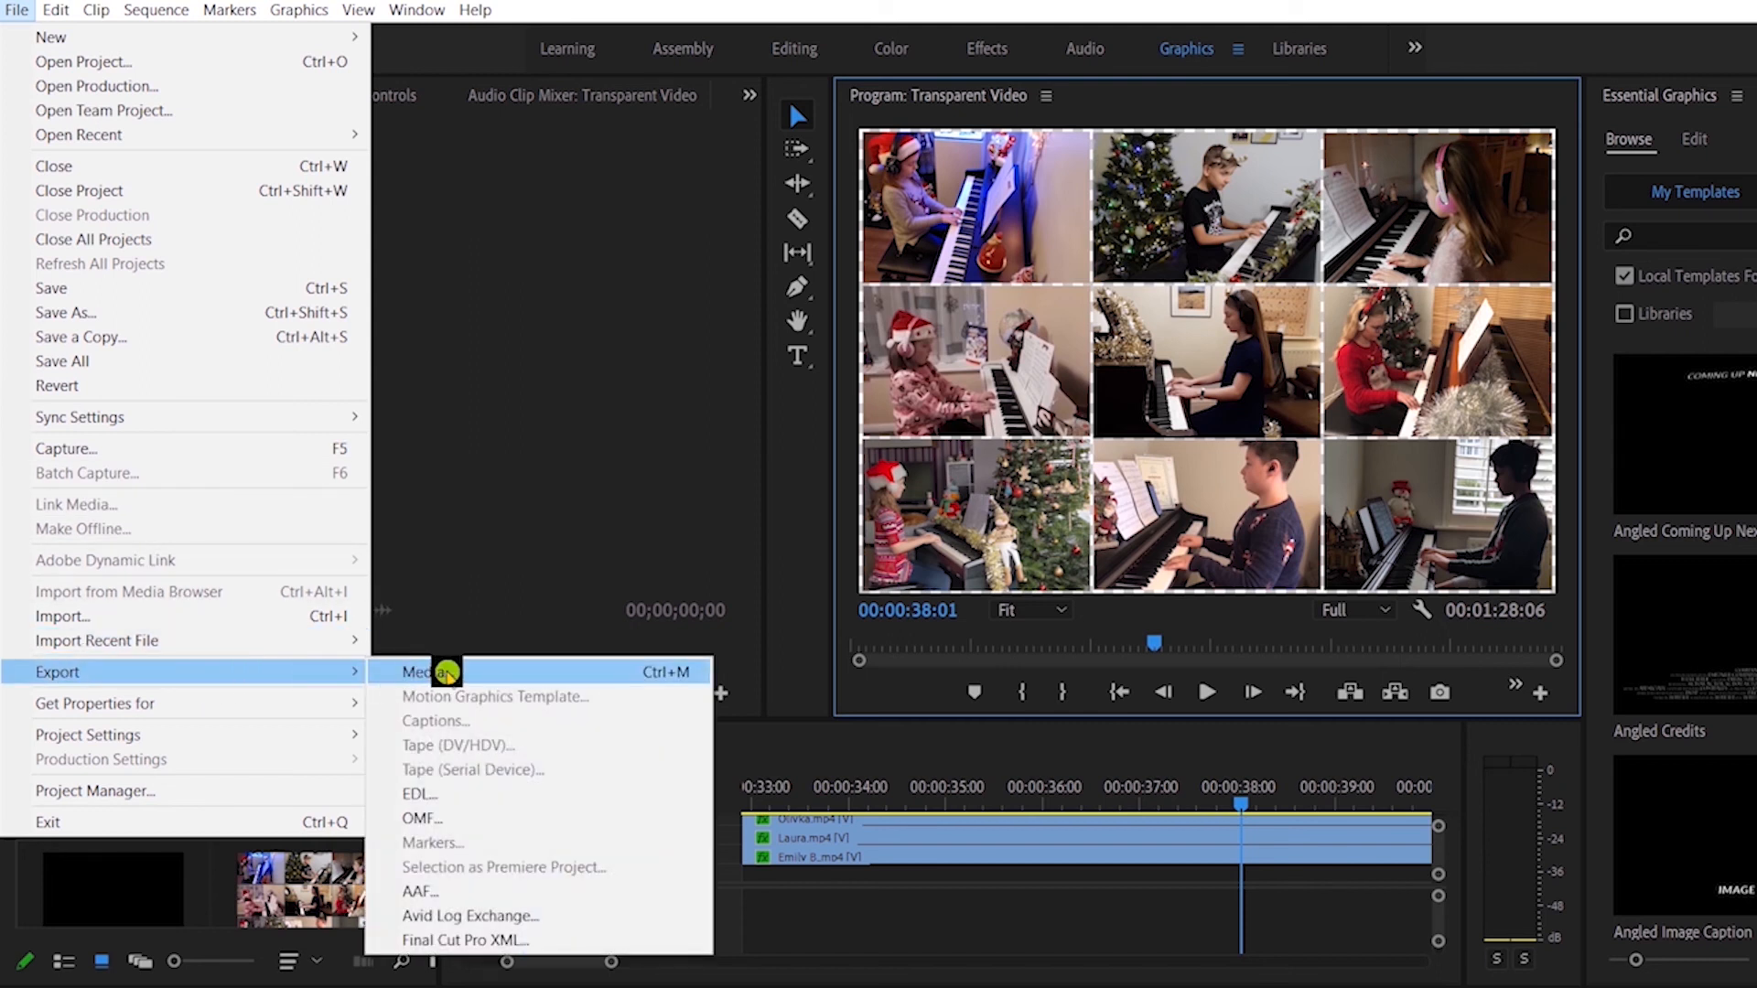
{"action": "left_click", "coordinate": [445, 674]}
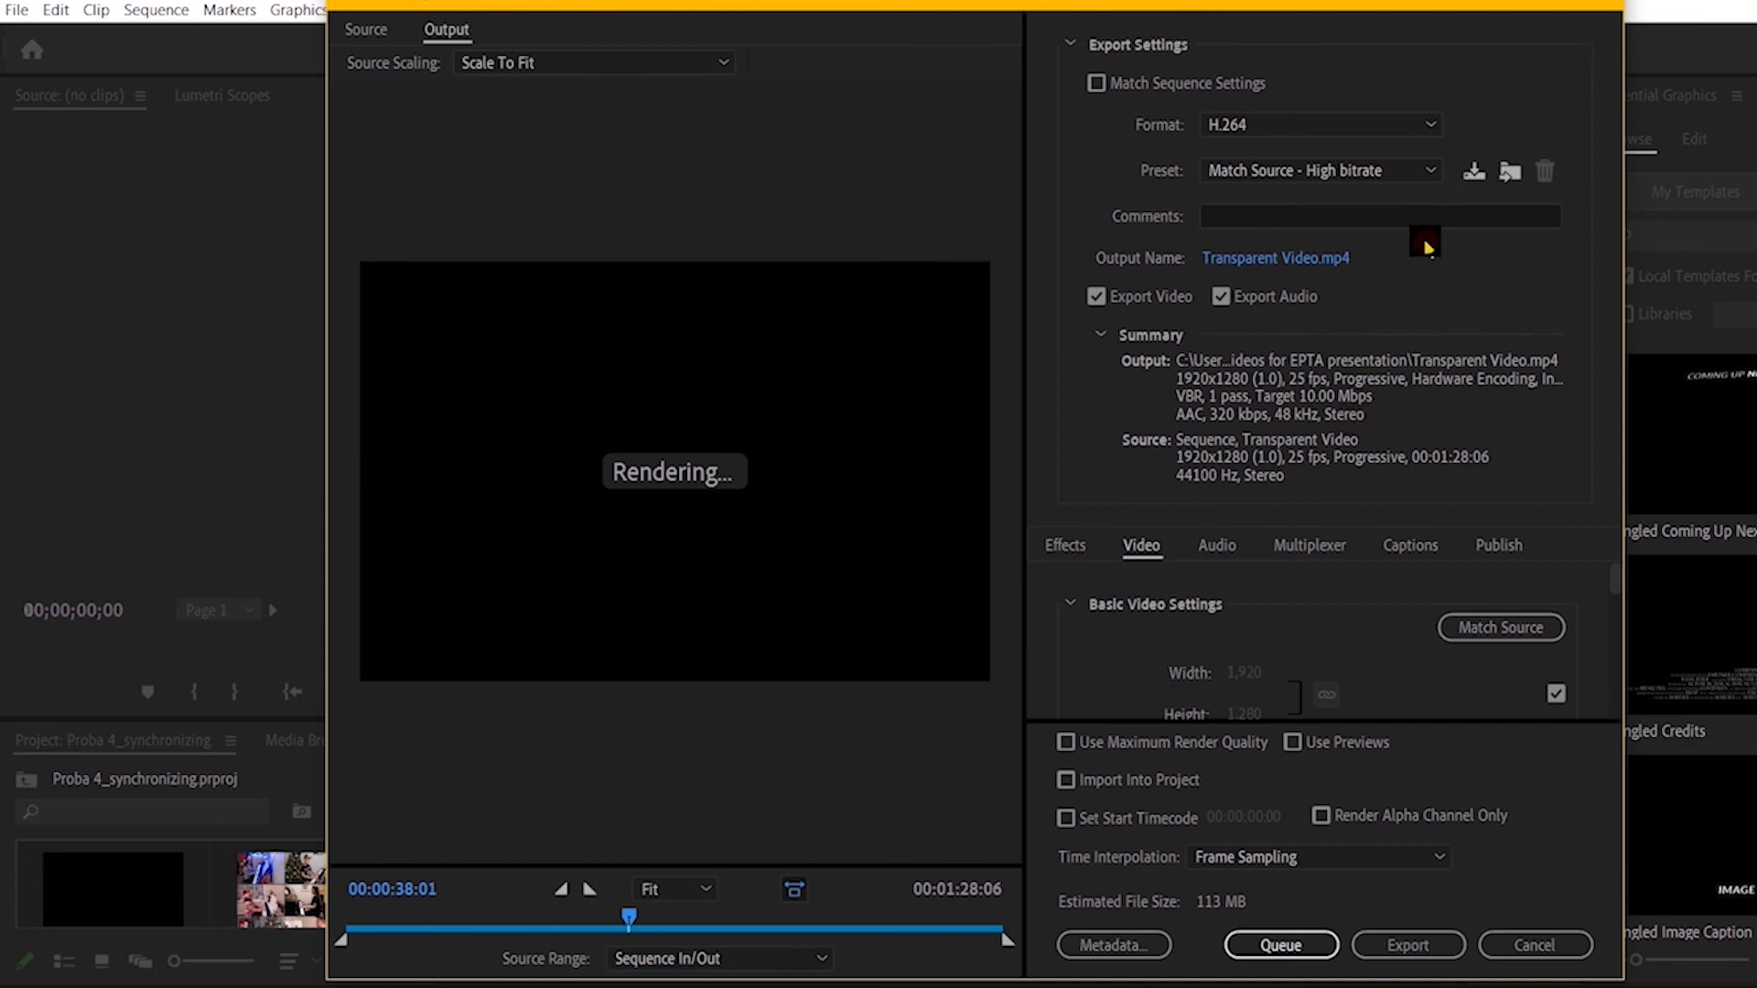
{"action": "left_click", "coordinate": [1383, 172]}
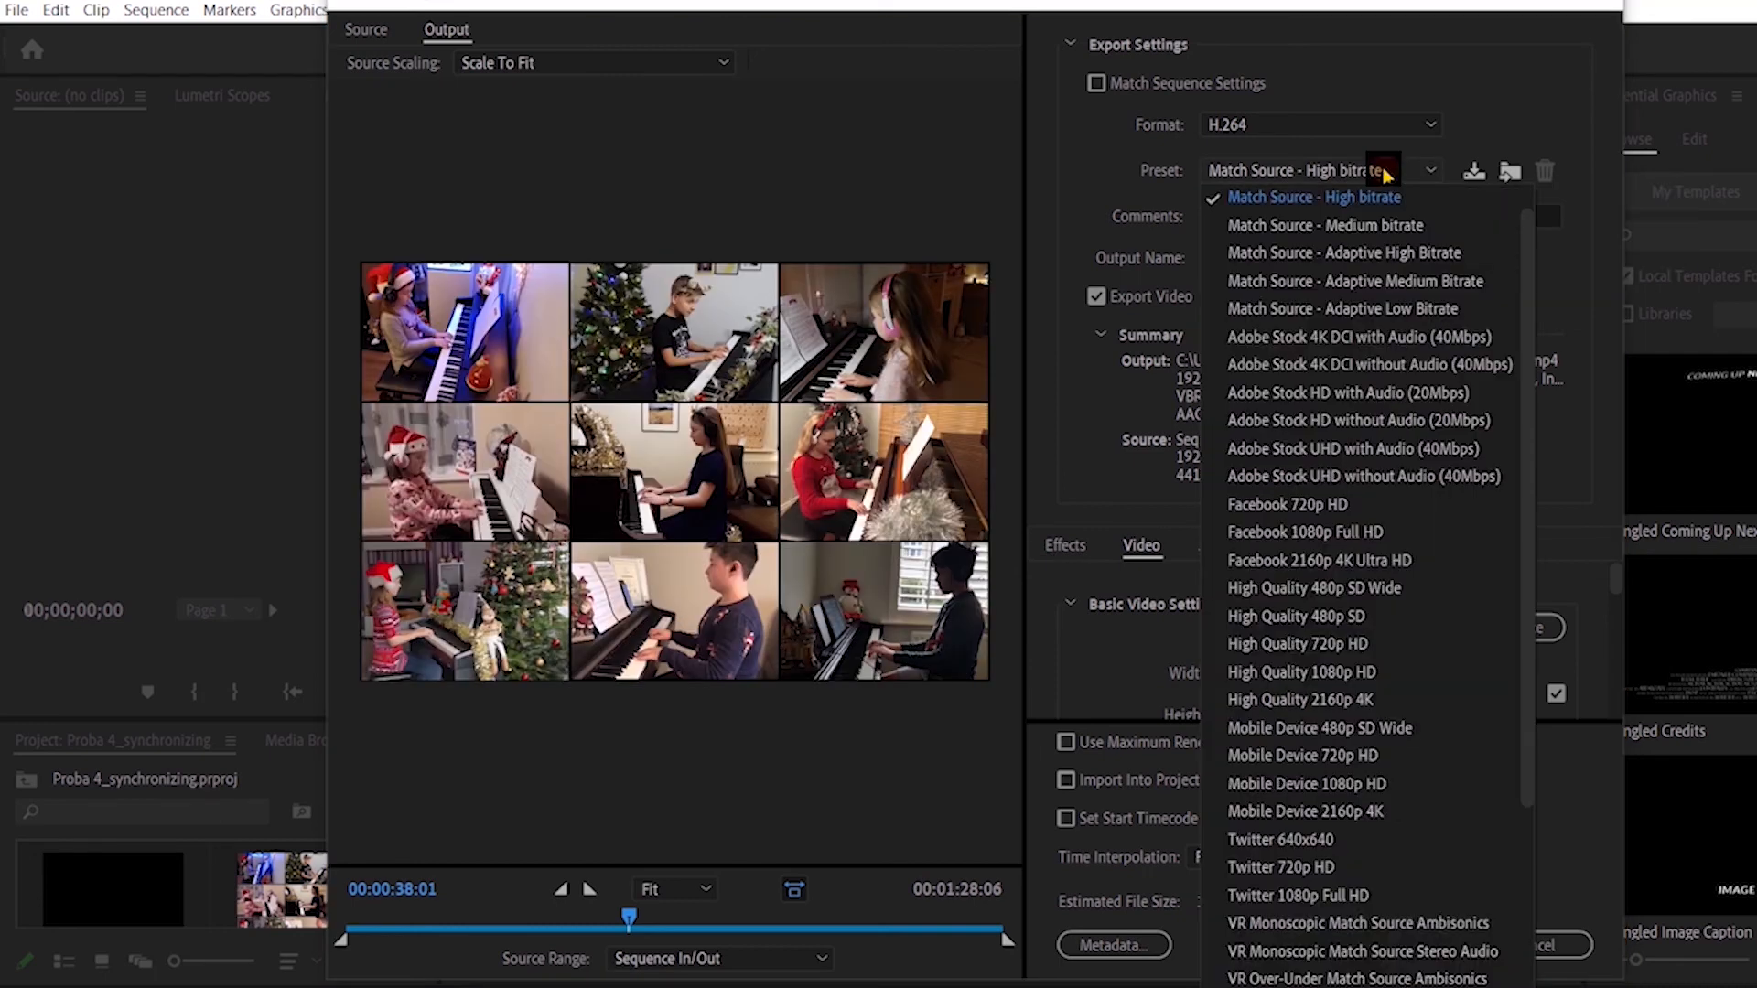
{"action": "scroll", "coordinate": [1395, 500], "scroll_direction": "down", "scroll_amount": 3}
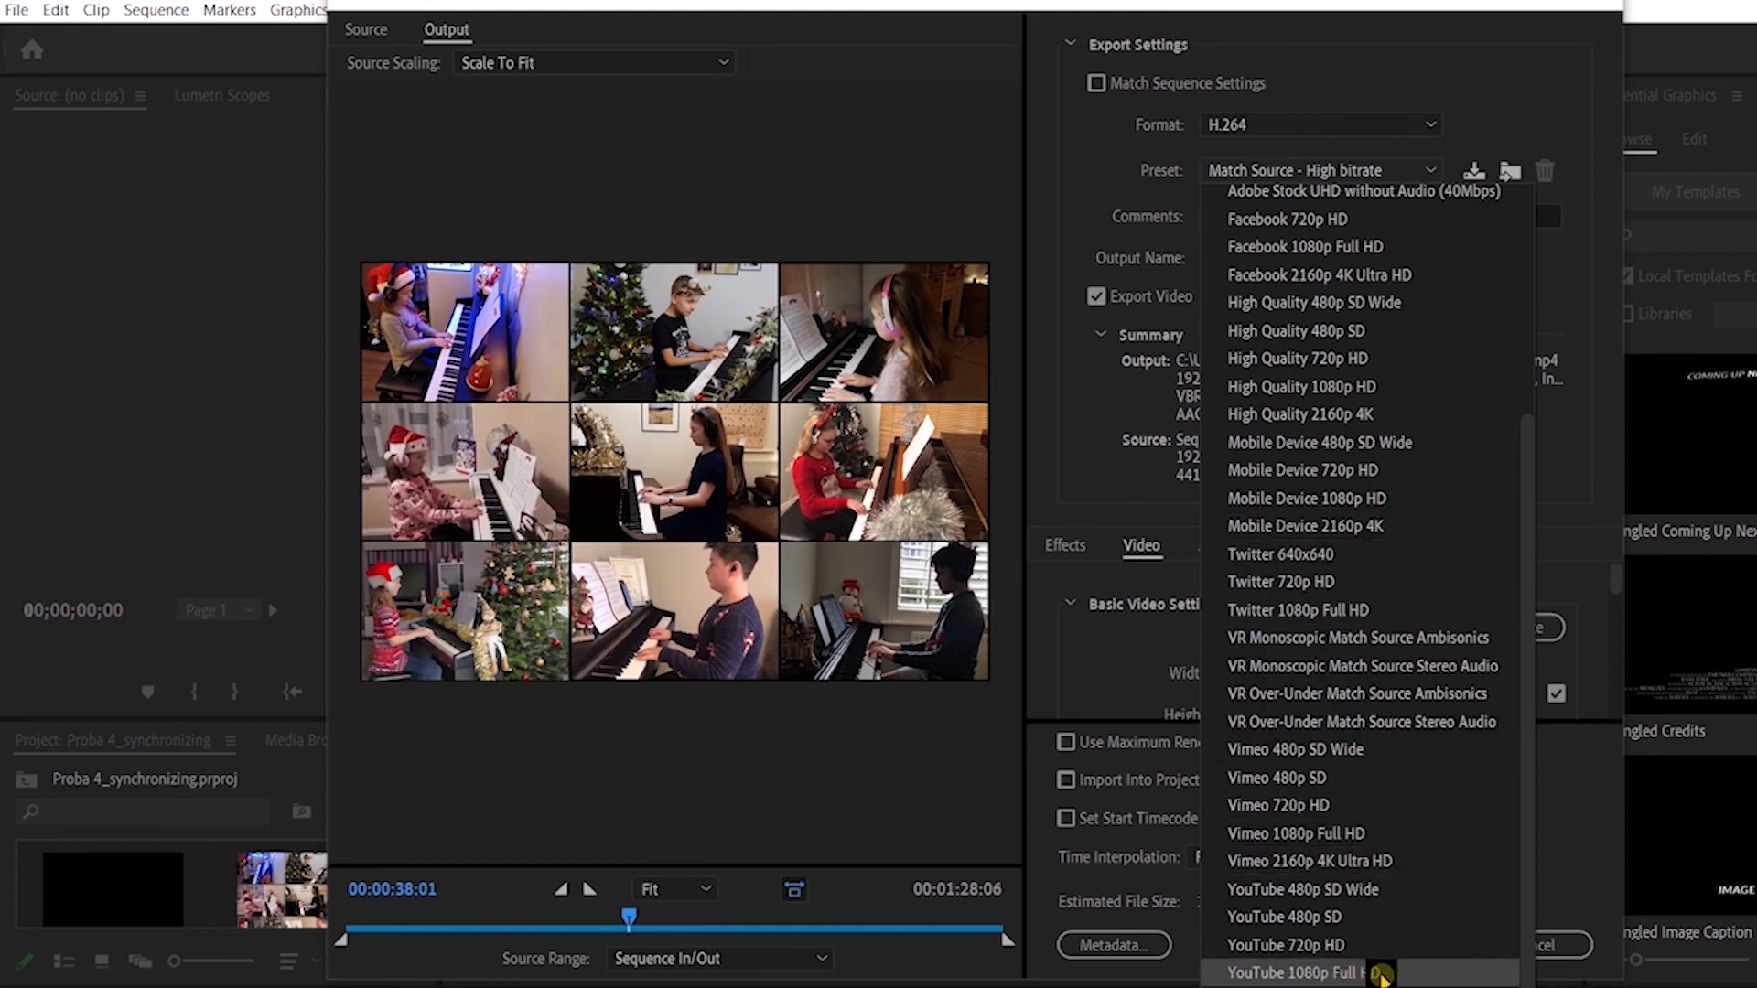
{"action": "left_click", "coordinate": [1380, 975]}
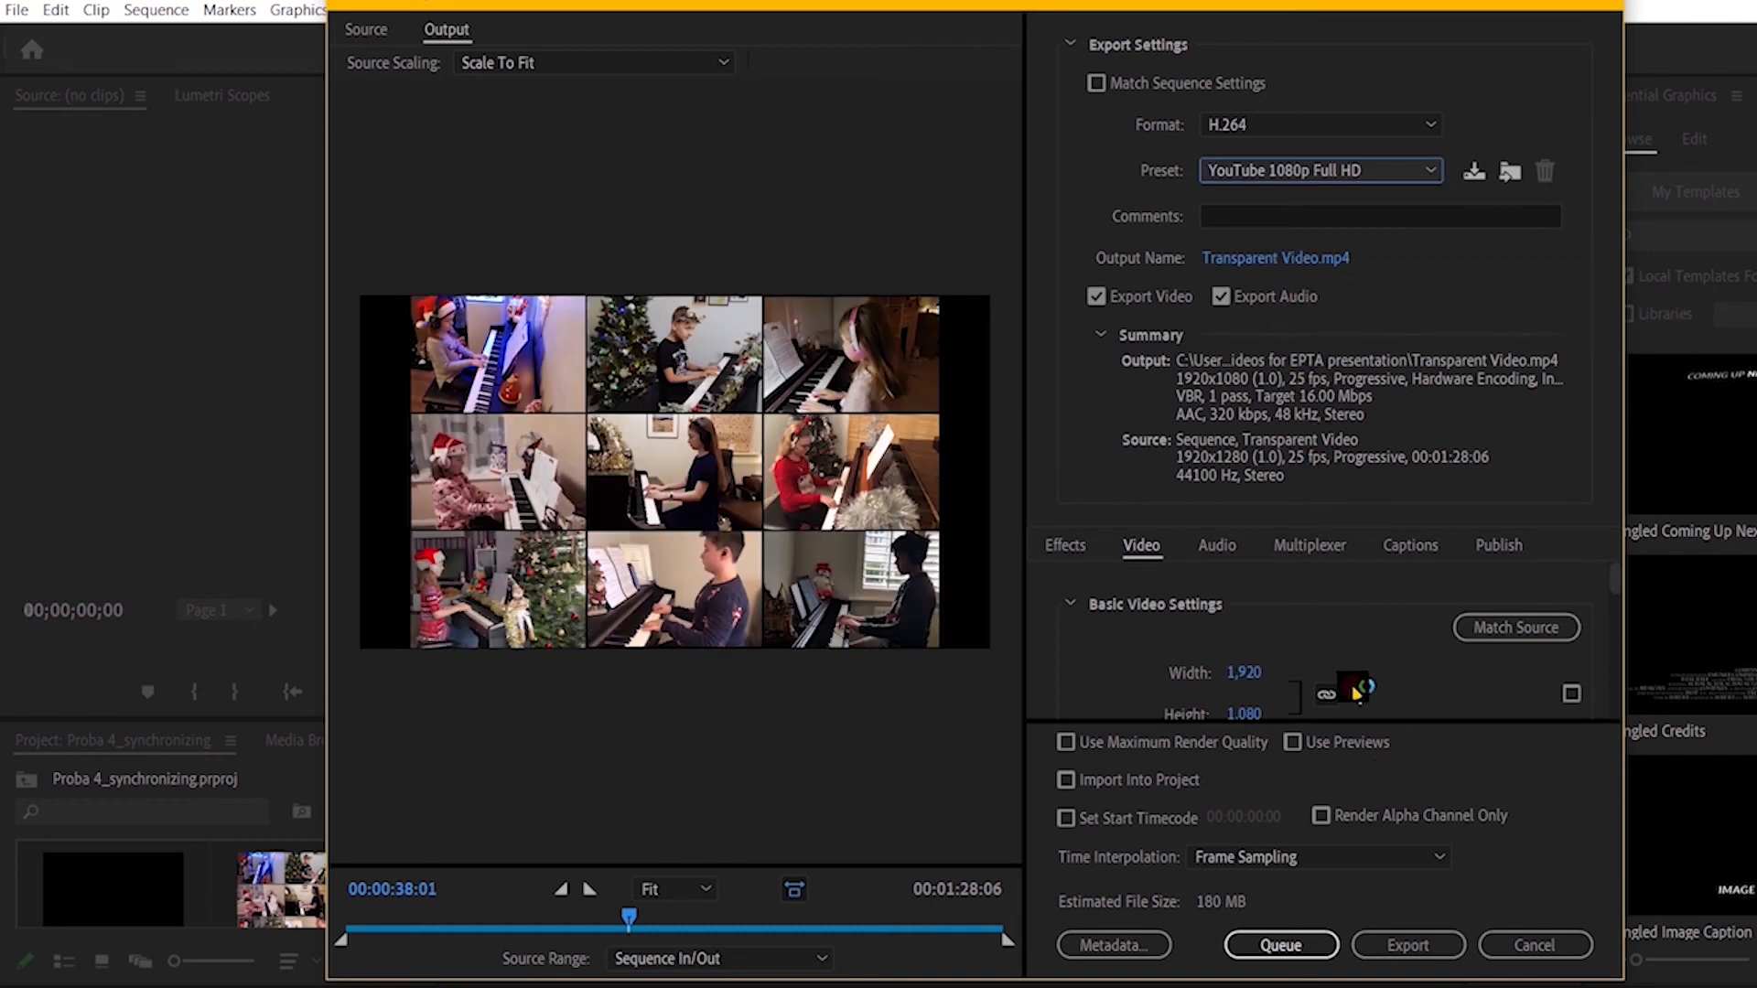
{"action": "left_click", "coordinate": [1400, 947]}
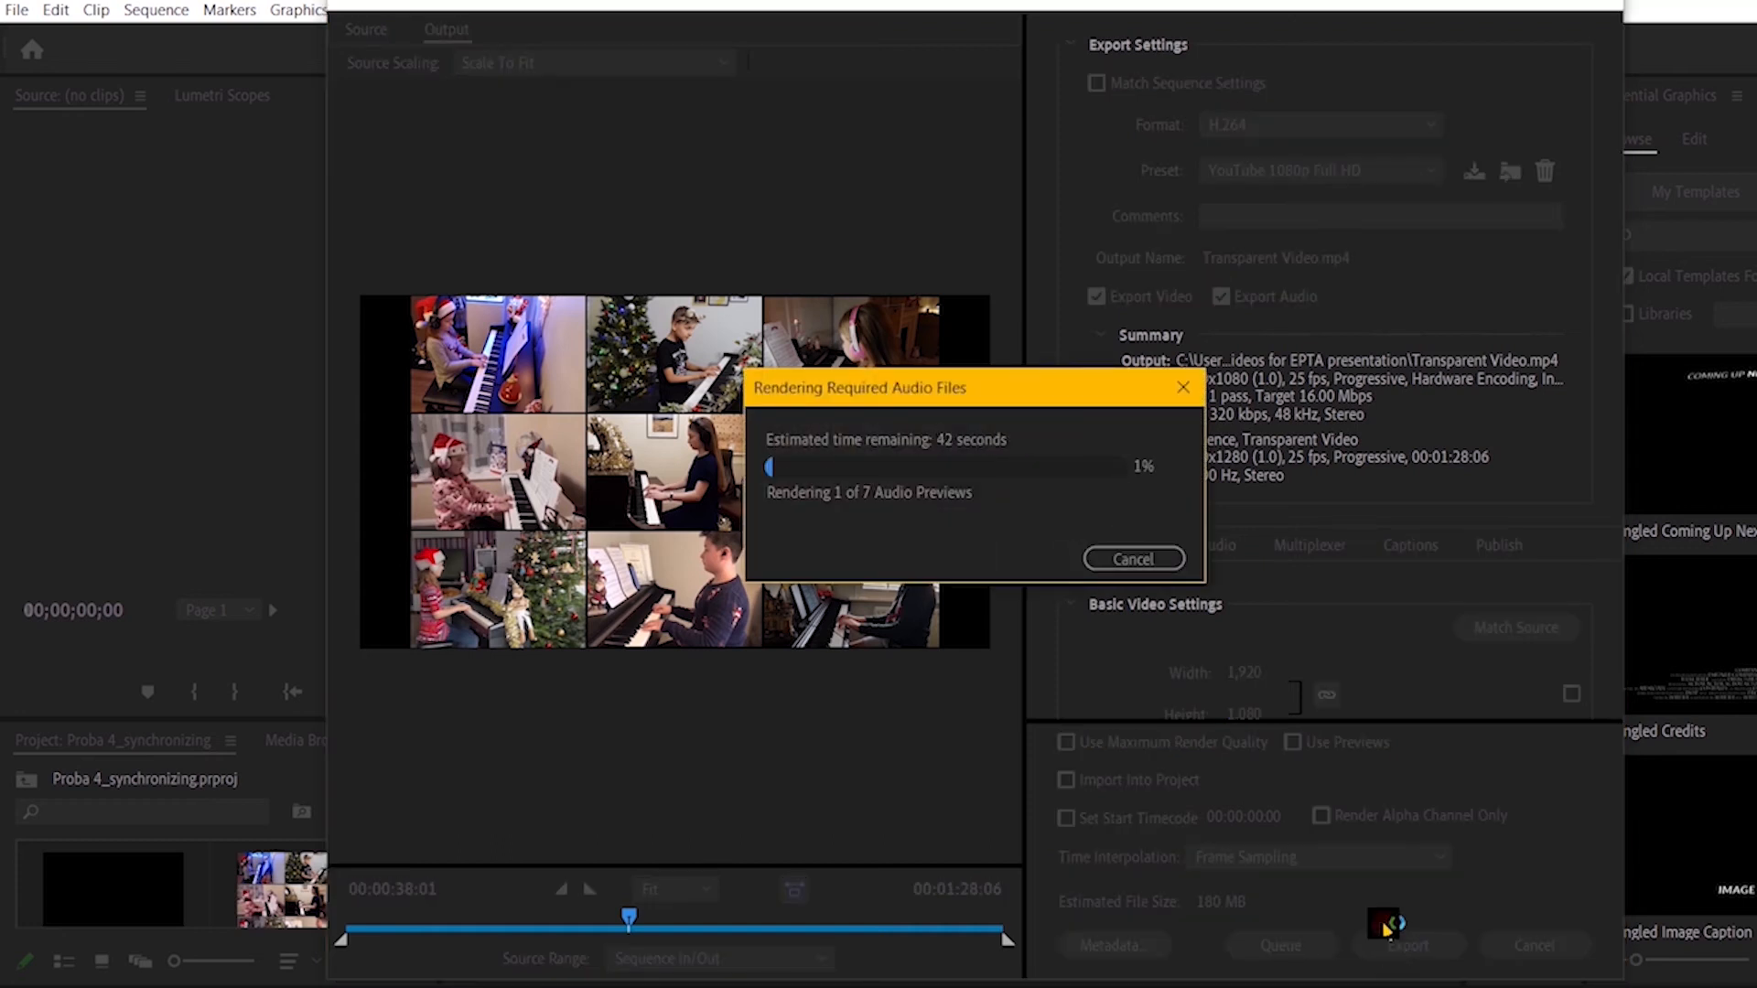